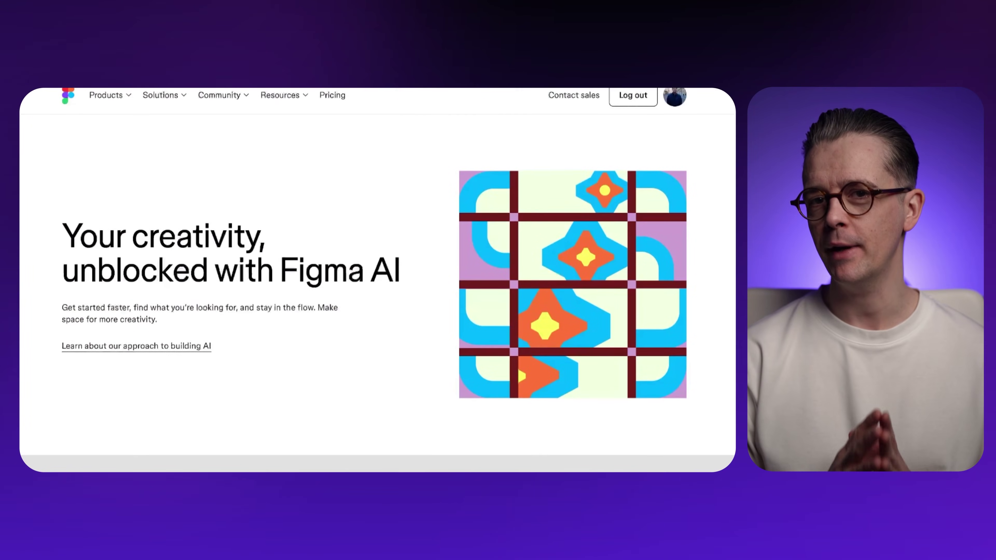
# Scroll past the Figma AI website overview to the blank 'Figma AI demo' canvas.
pyautogui.scroll(-10, 502, 451)
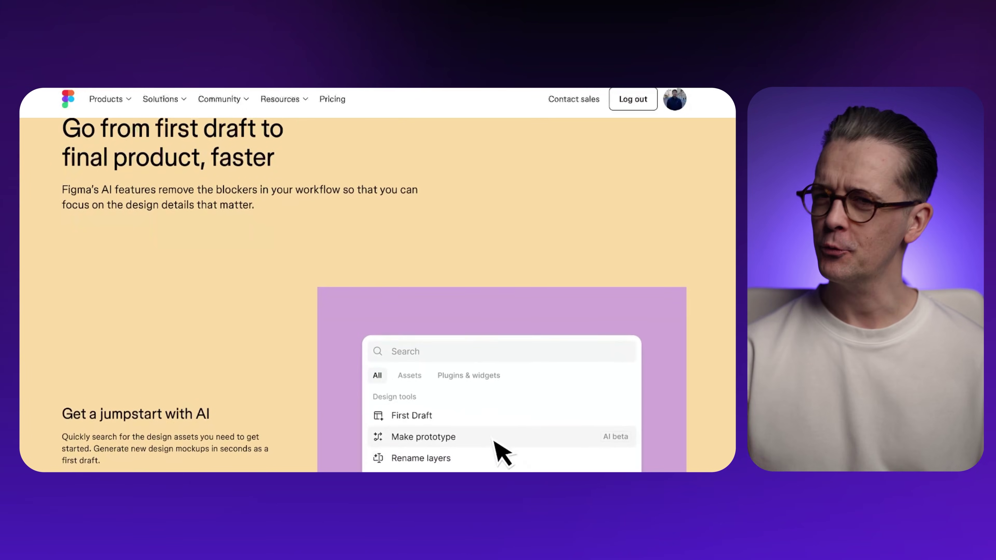
pyautogui.scroll(-3, 502, 451)
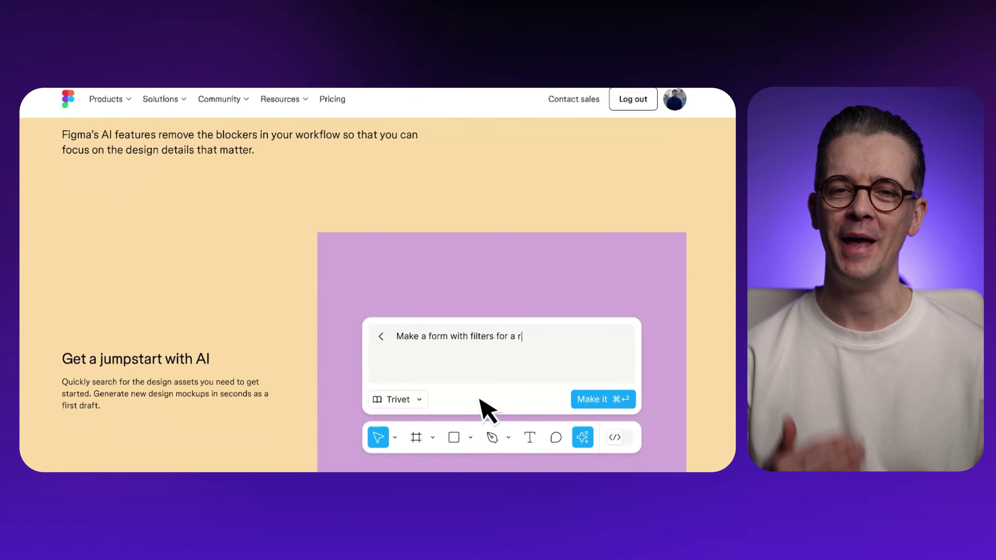
pyautogui.scroll(-5, 376, 294)
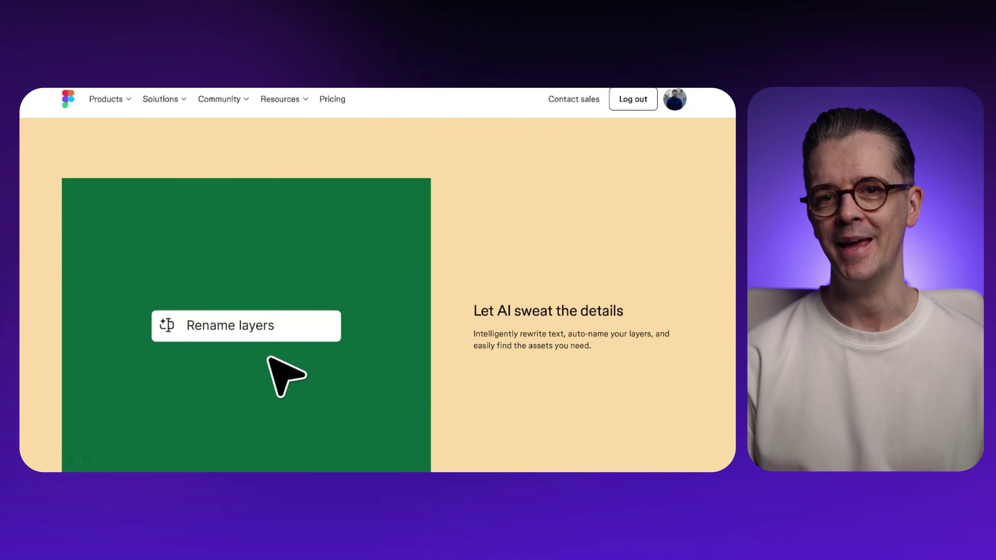
pyautogui.scroll(-2, 376, 294)
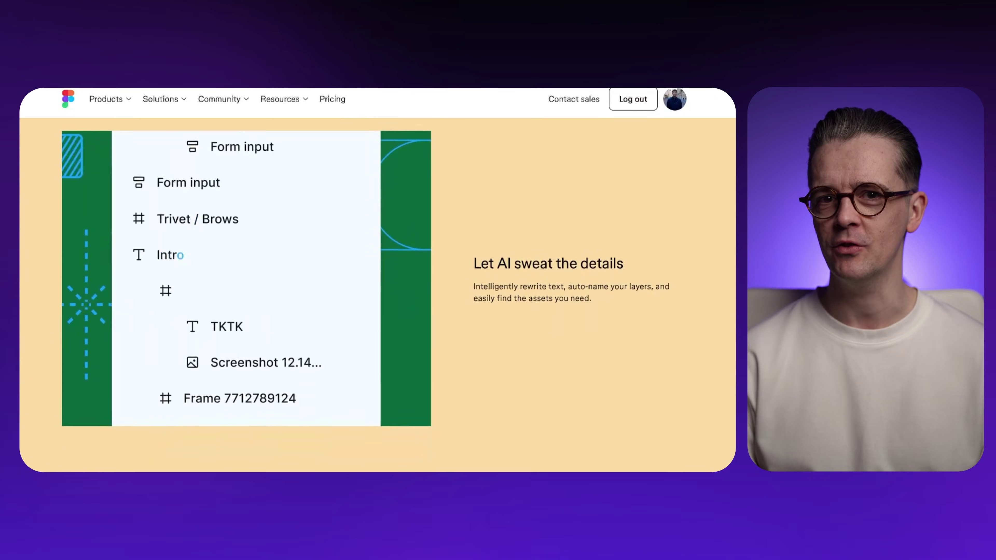
pyautogui.scroll(-5, 376, 294)
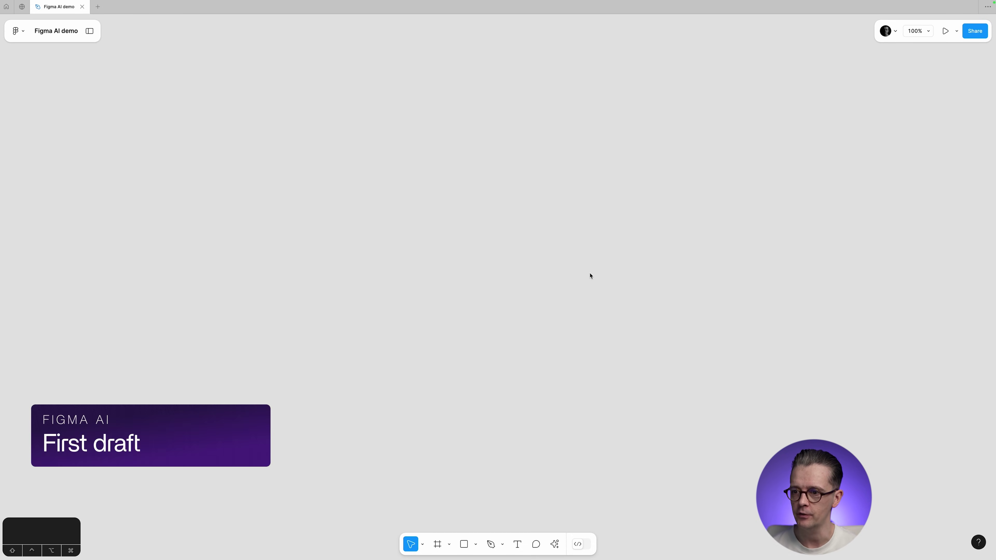
# Run First Draft with the prompt 'landing page for an electric guitar, handmade in Canada'.
pyautogui.click(555, 544)
pyautogui.press('Down')
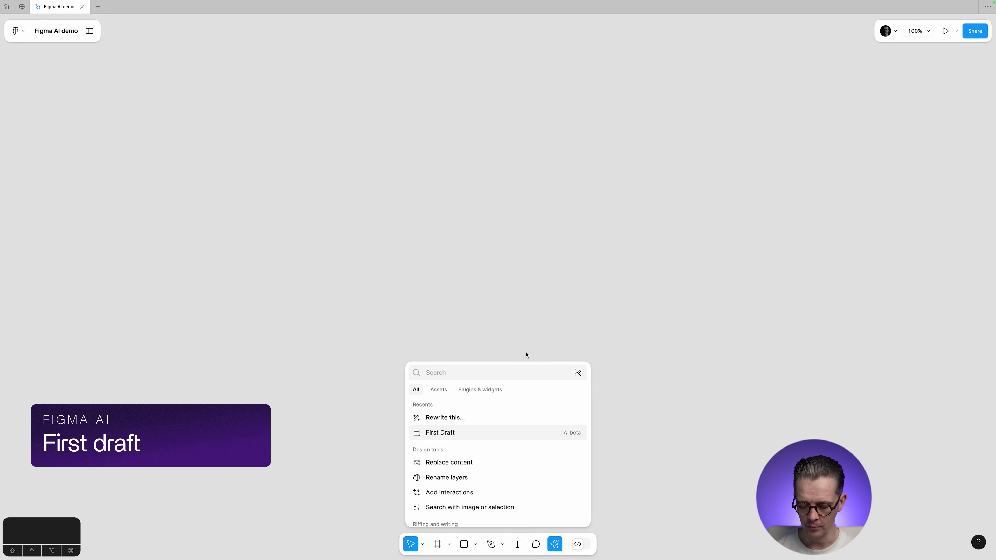
pyautogui.write('first d')
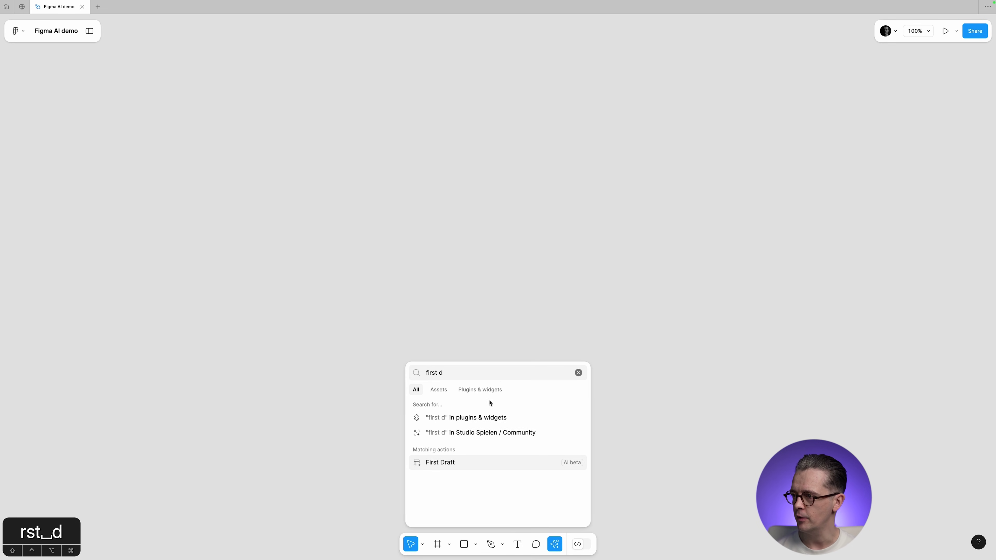
pyautogui.click(455, 463)
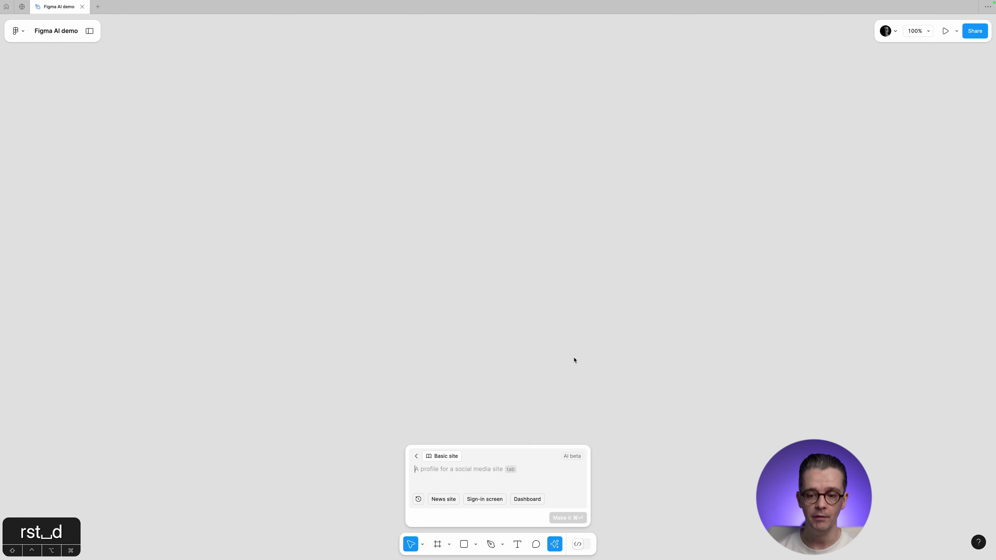
pyautogui.write('landing pag')
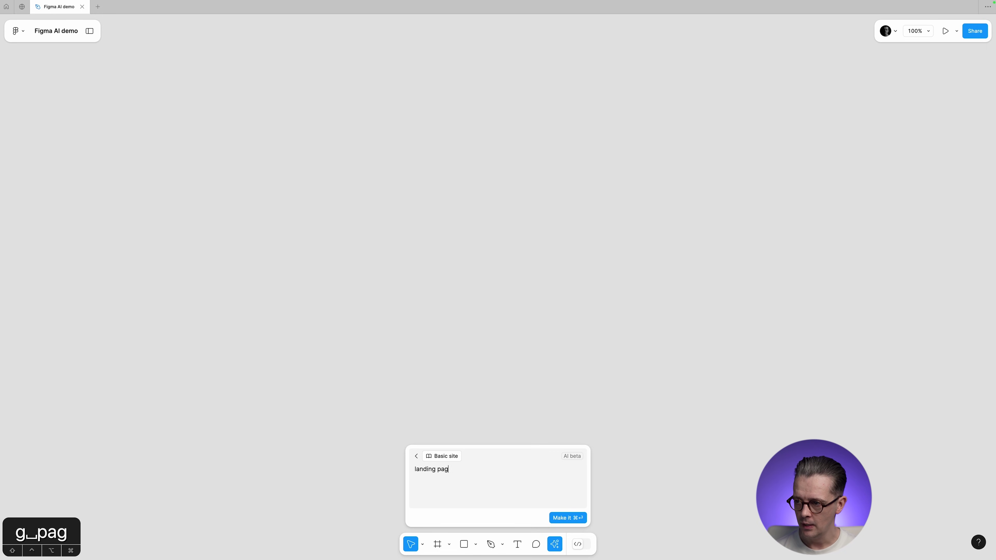
pyautogui.write('e for an ele')
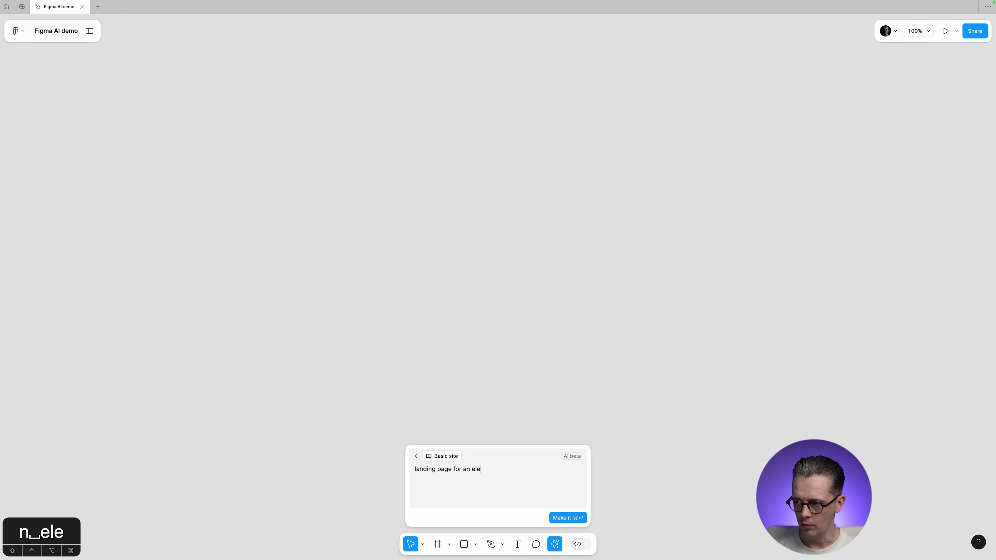
pyautogui.write('ctric g')
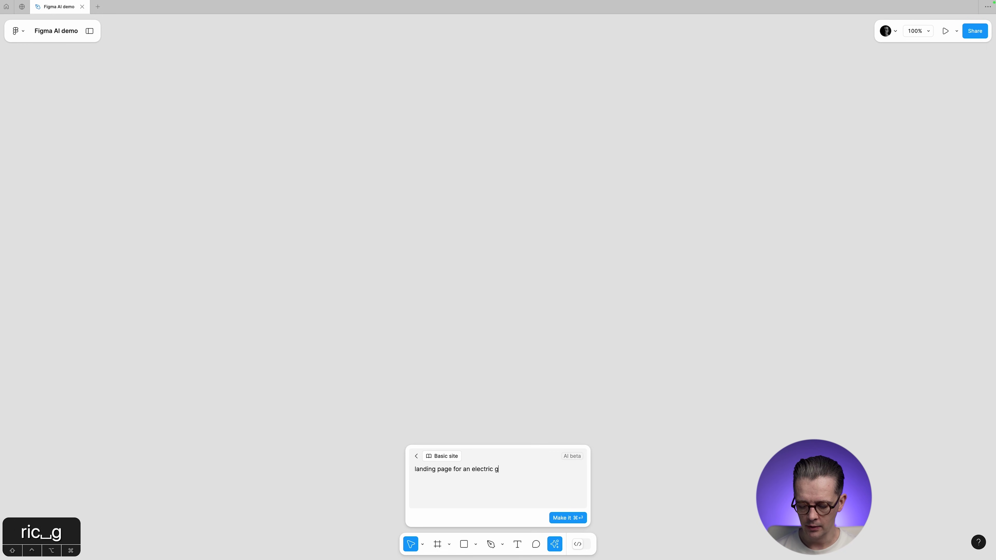
pyautogui.write('uitar, ')
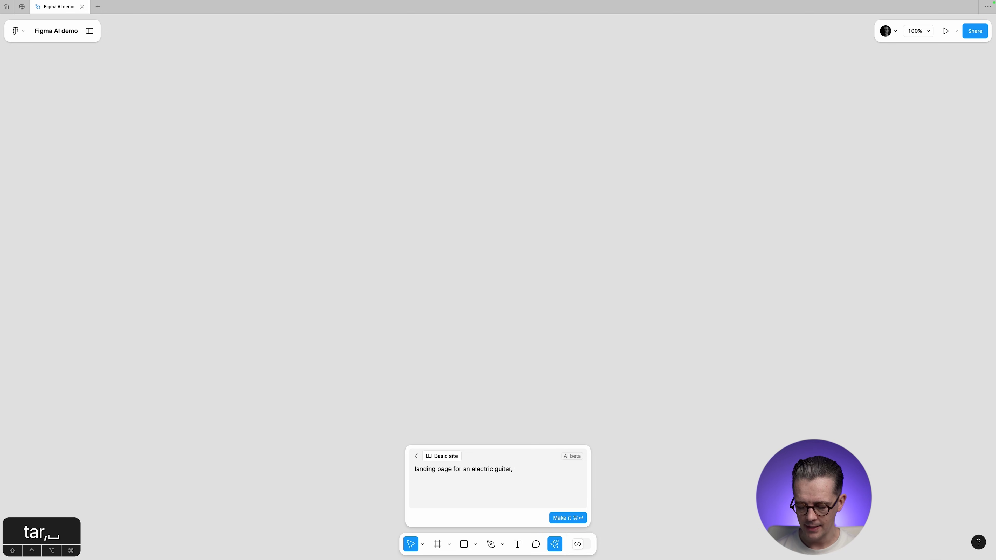
pyautogui.write('handmade in CX')
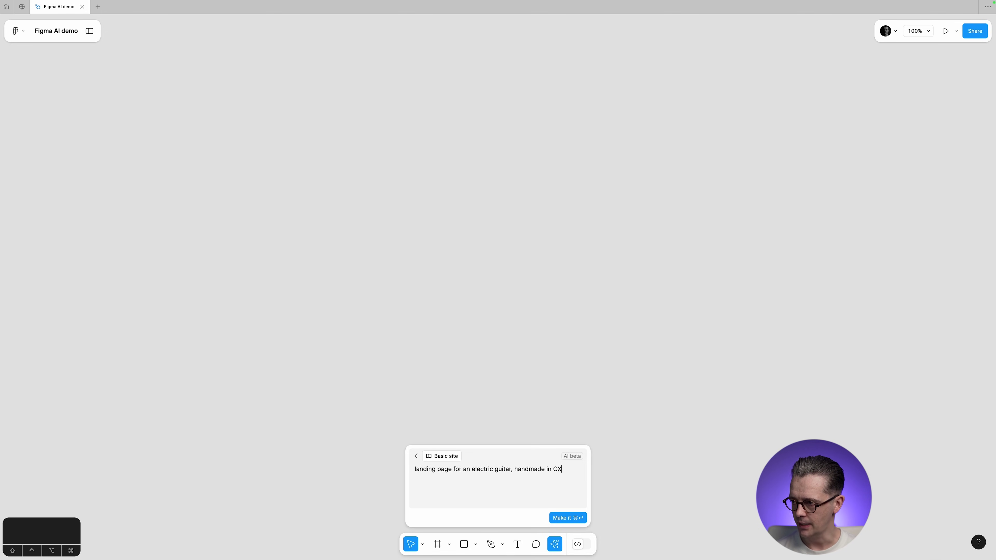
pyautogui.press('BackSpace')
pyautogui.write('anada')
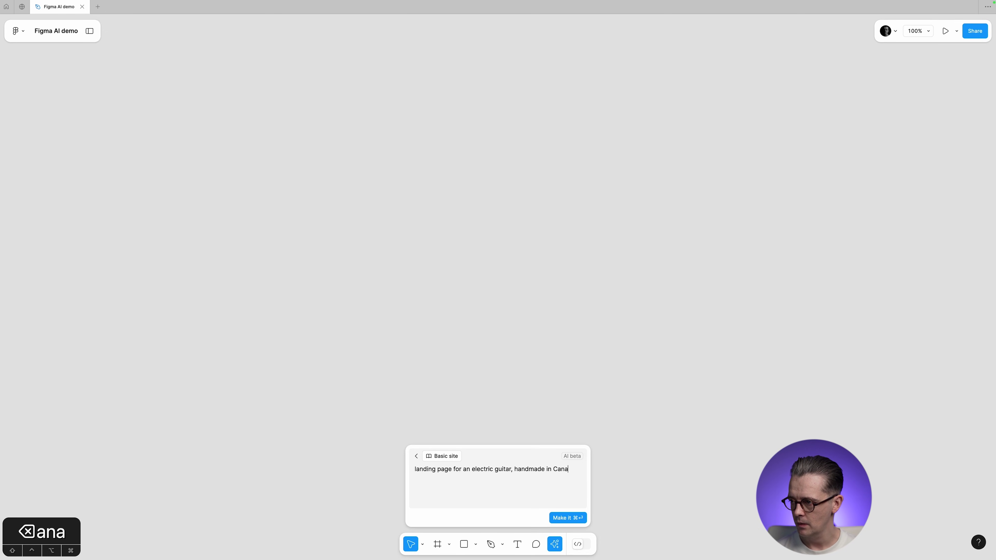
pyautogui.click(565, 518)
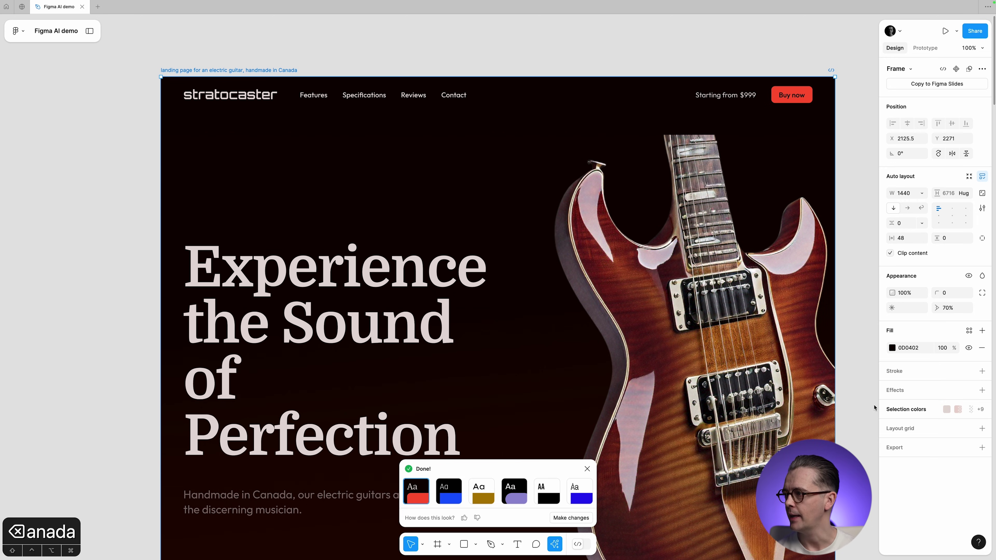
# Hide the interface and scroll through the generated guitar landing page to review it.
pyautogui.hotkey('ctrl', '\\')
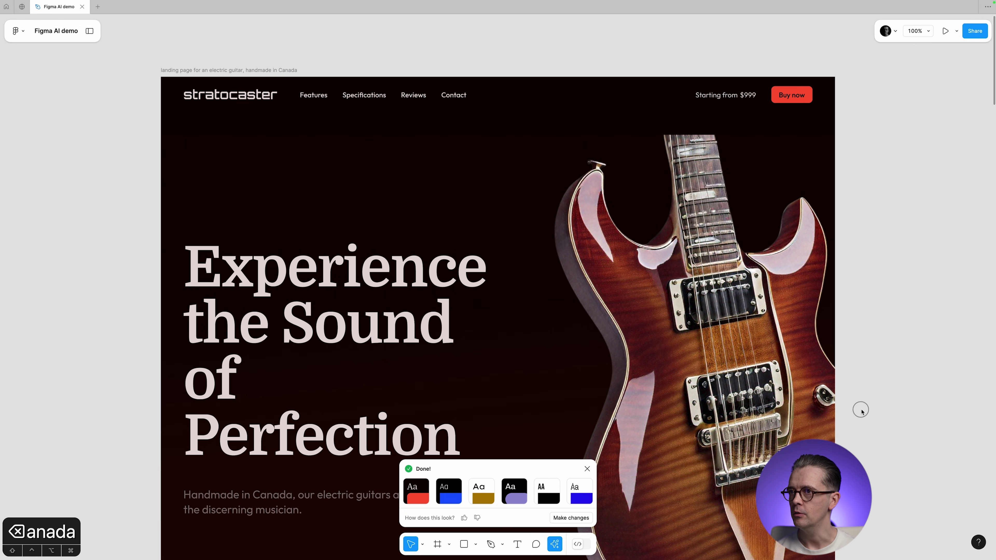
pyautogui.scroll(-4, 862, 412)
pyautogui.scroll(-10, 862, 412)
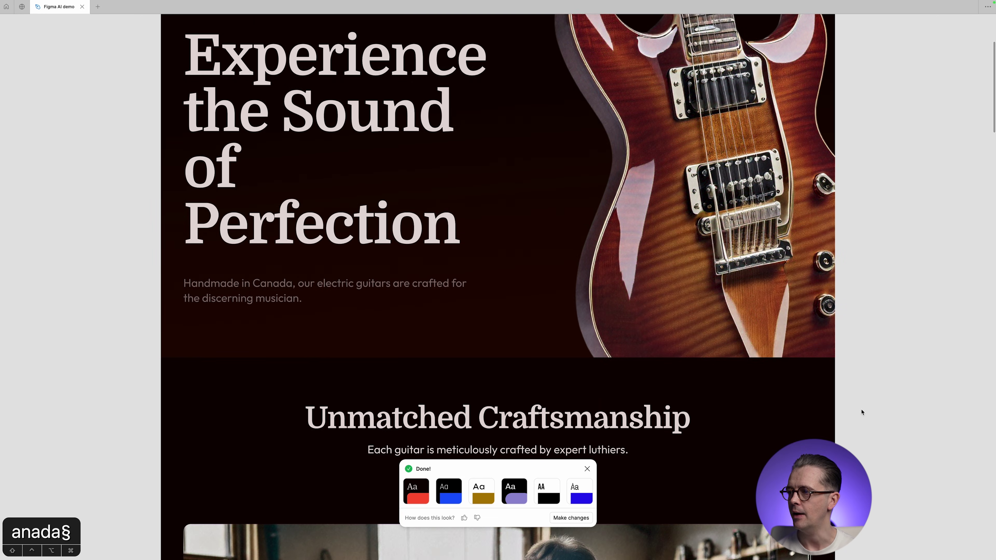
pyautogui.scroll(-1, 862, 412)
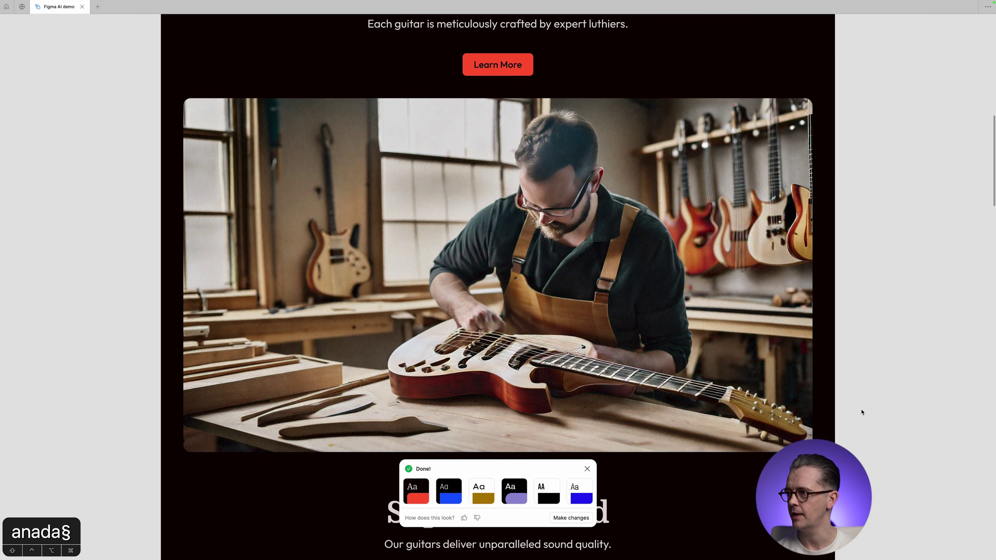
pyautogui.scroll(-1, 862, 412)
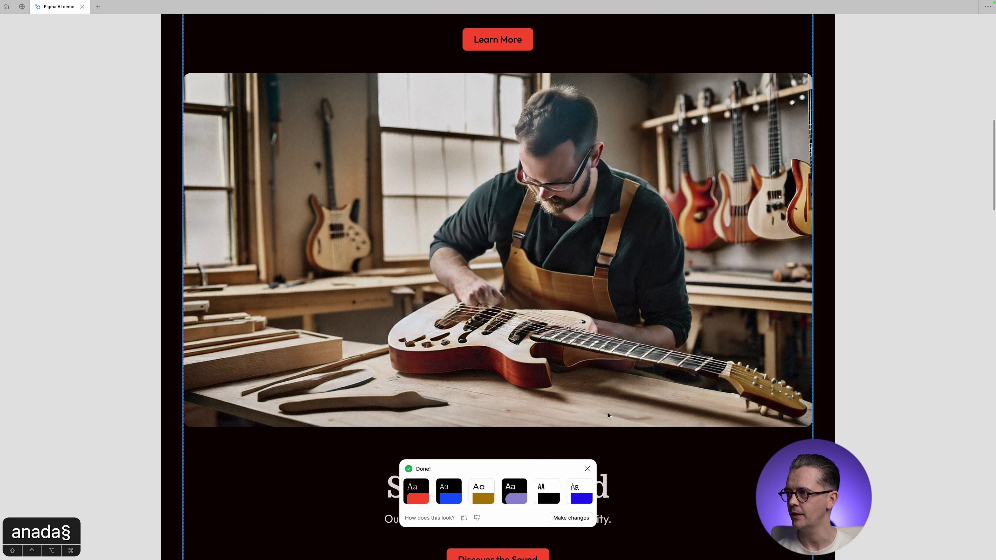
pyautogui.scroll(-12, 925, 398)
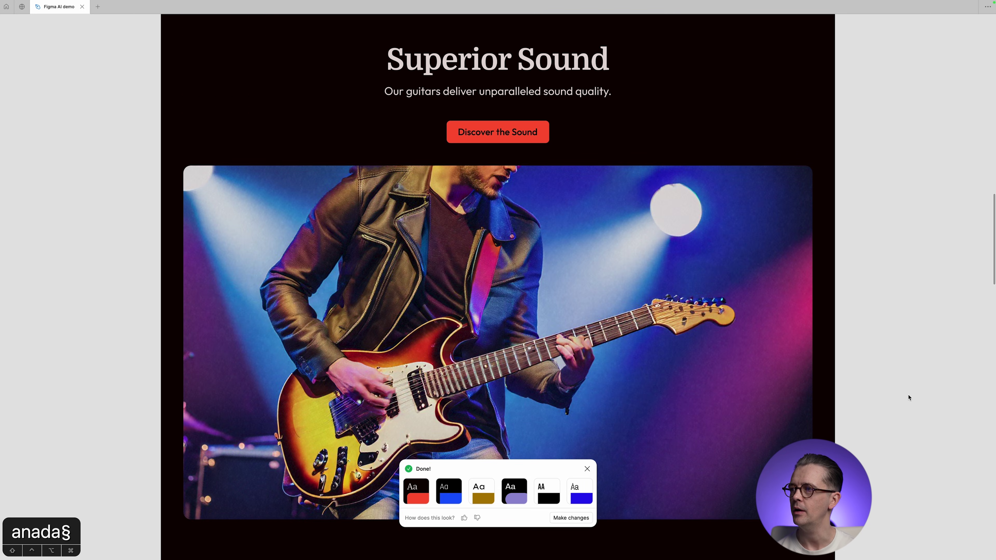
pyautogui.scroll(-17, 909, 398)
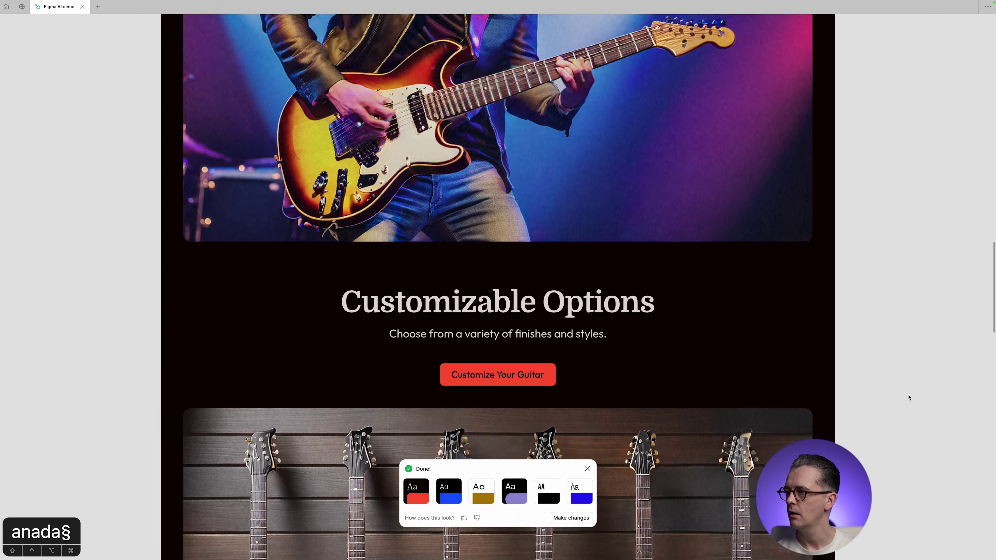
pyautogui.scroll(-20, 908, 397)
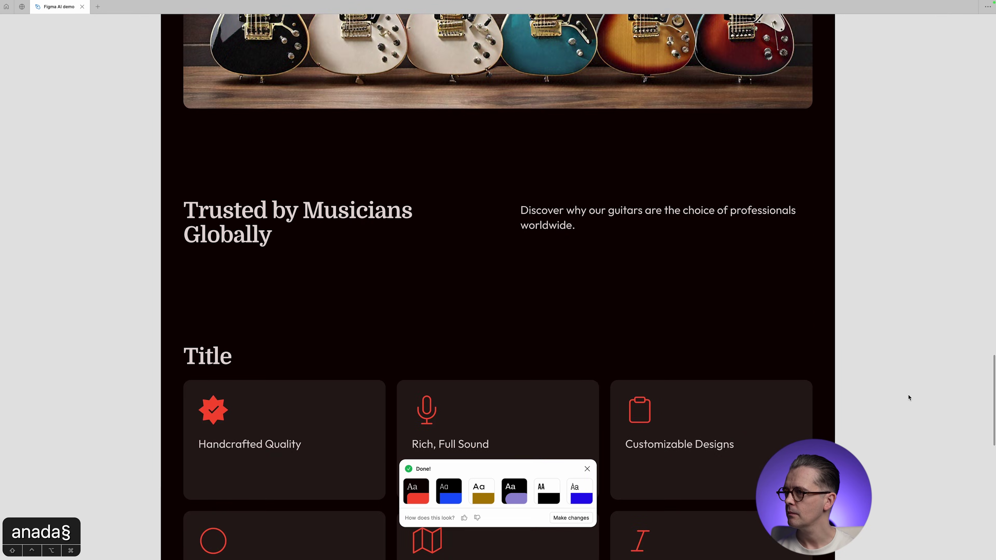
pyautogui.scroll(-12, 909, 397)
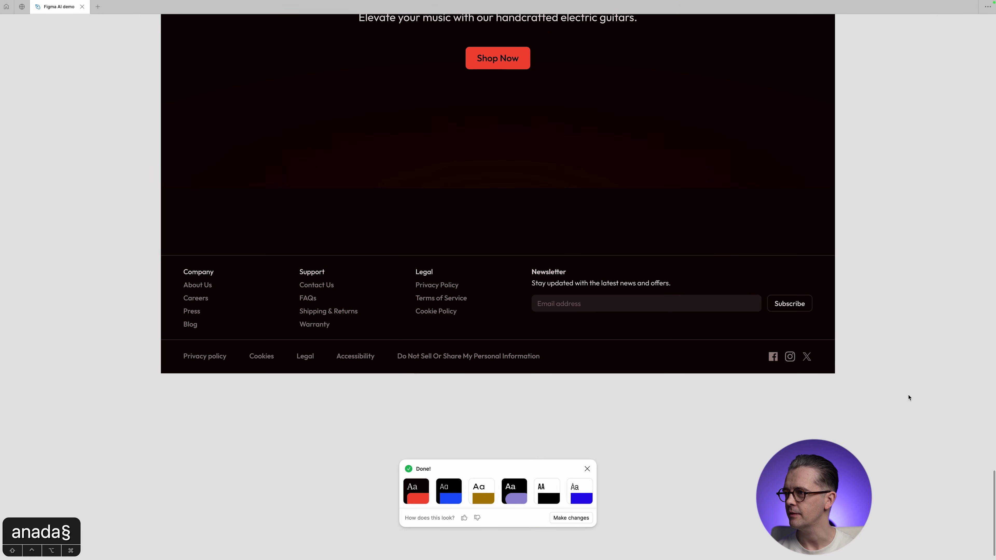
pyautogui.scroll(20, 908, 398)
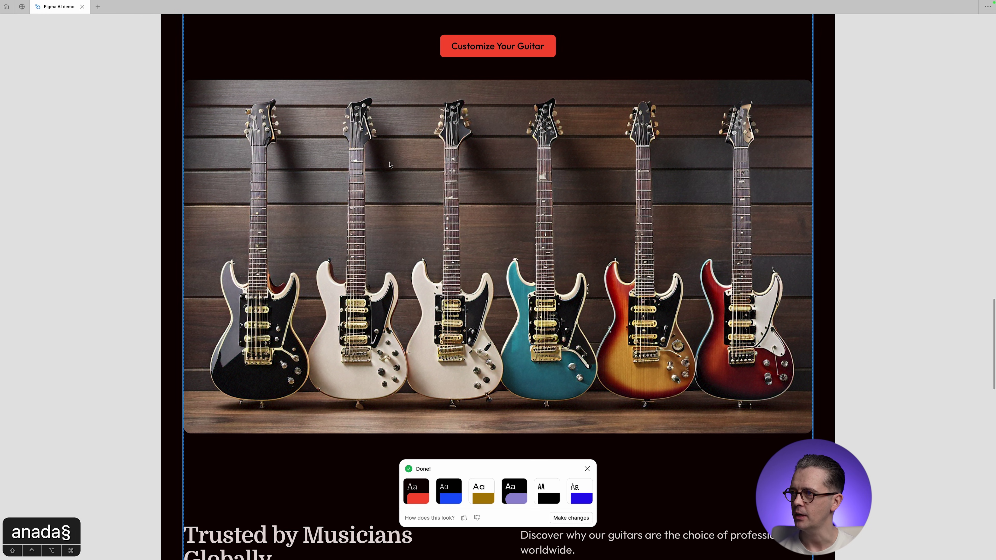
pyautogui.scroll(1, 818, 308)
pyautogui.scroll(10, 817, 308)
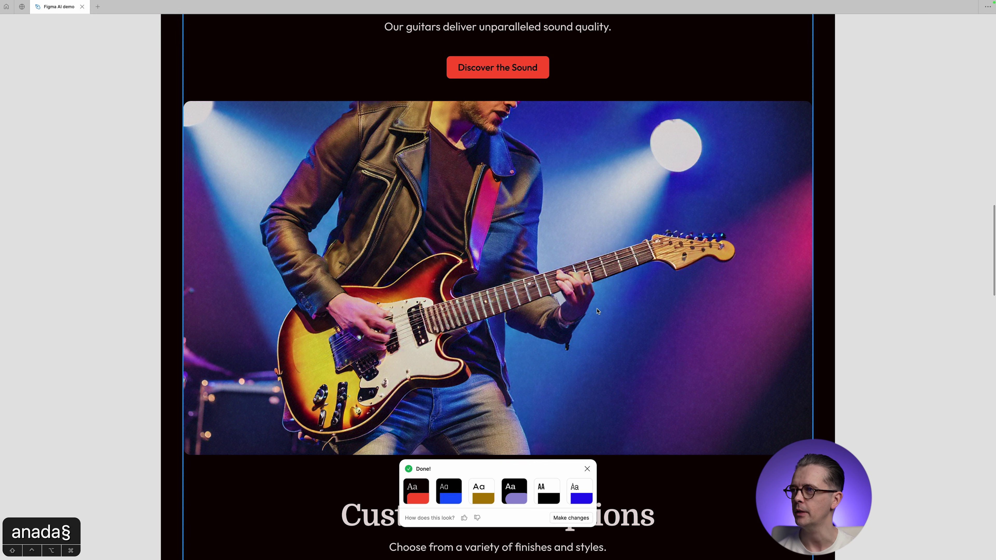
pyautogui.scroll(10, 767, 379)
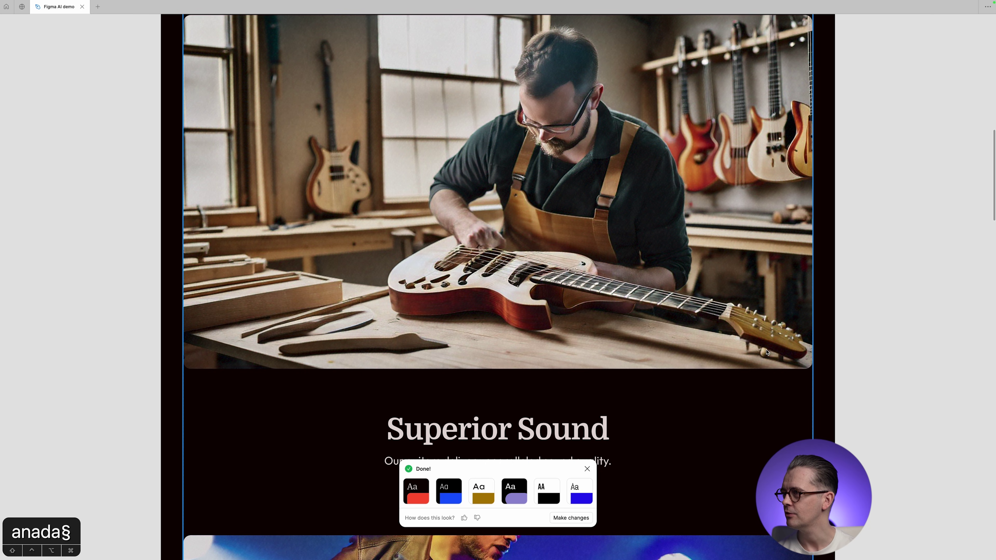
pyautogui.scroll(1, 767, 352)
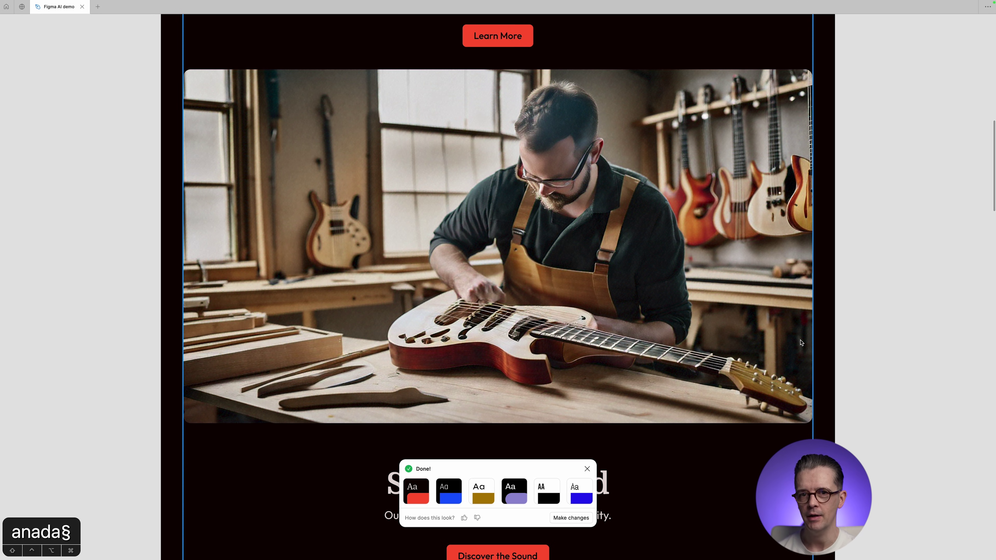
pyautogui.scroll(15, 801, 342)
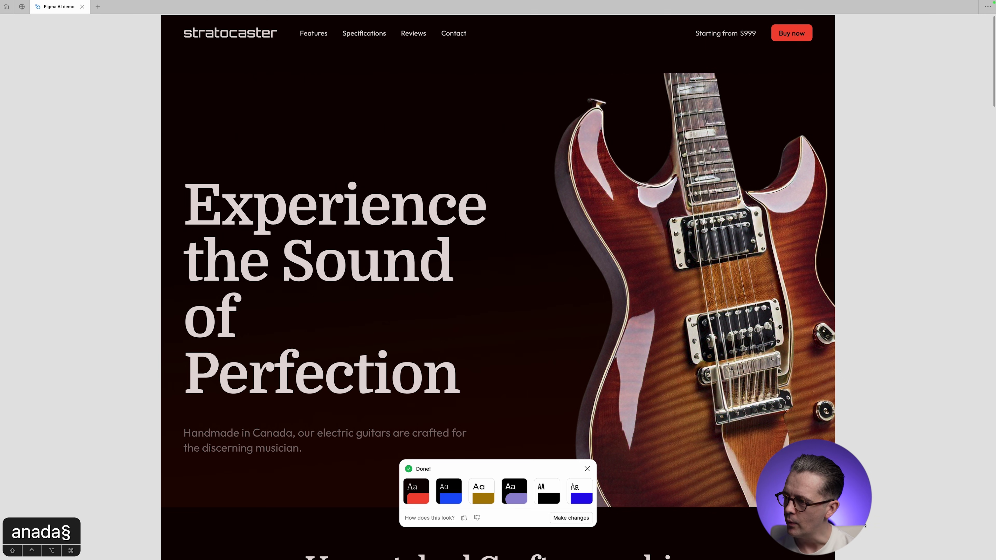
pyautogui.scroll(2, 865, 526)
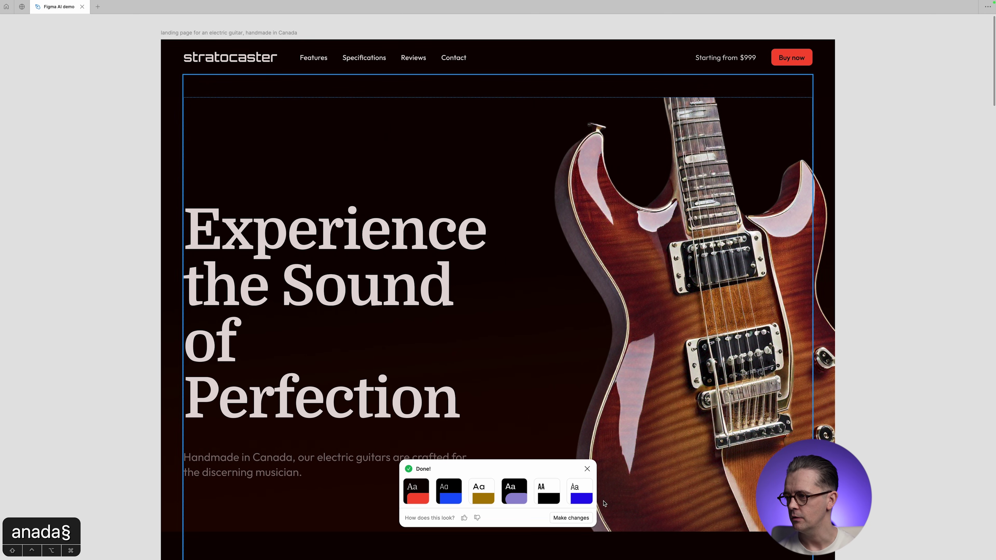
# Preview the blue, gold, purple and pixel-font themes, settling on the black-and-white uppercase theme.
pyautogui.click(448, 492)
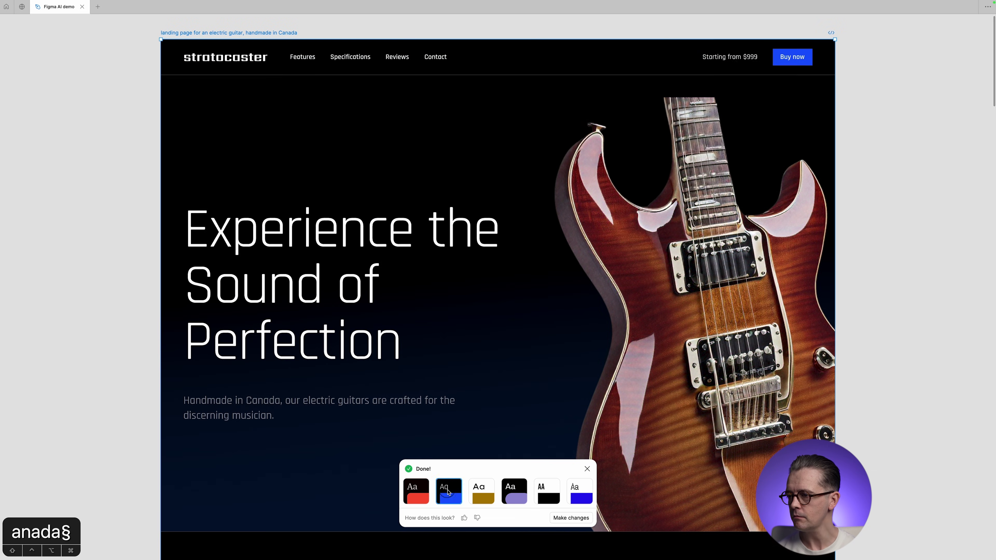
pyautogui.click(485, 497)
pyautogui.click(516, 498)
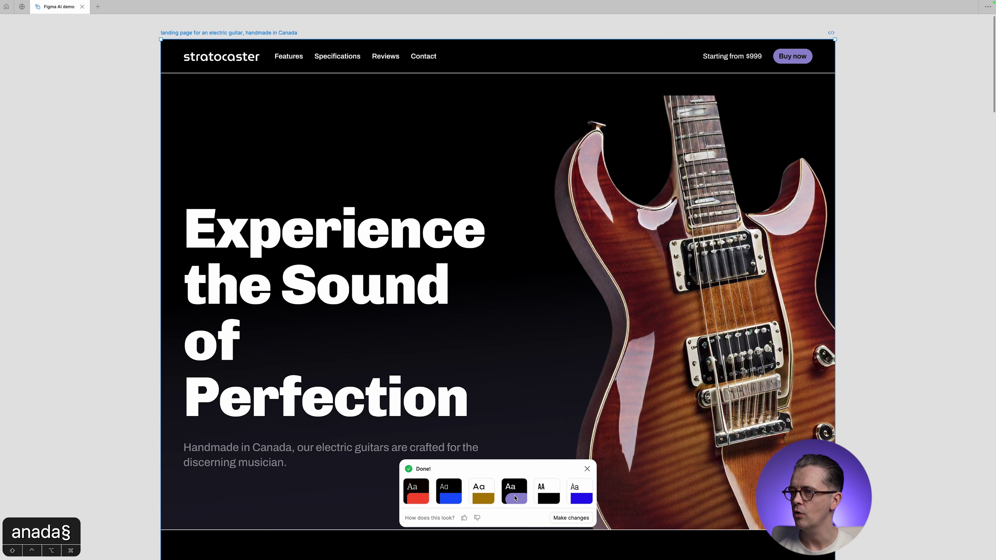
pyautogui.click(554, 496)
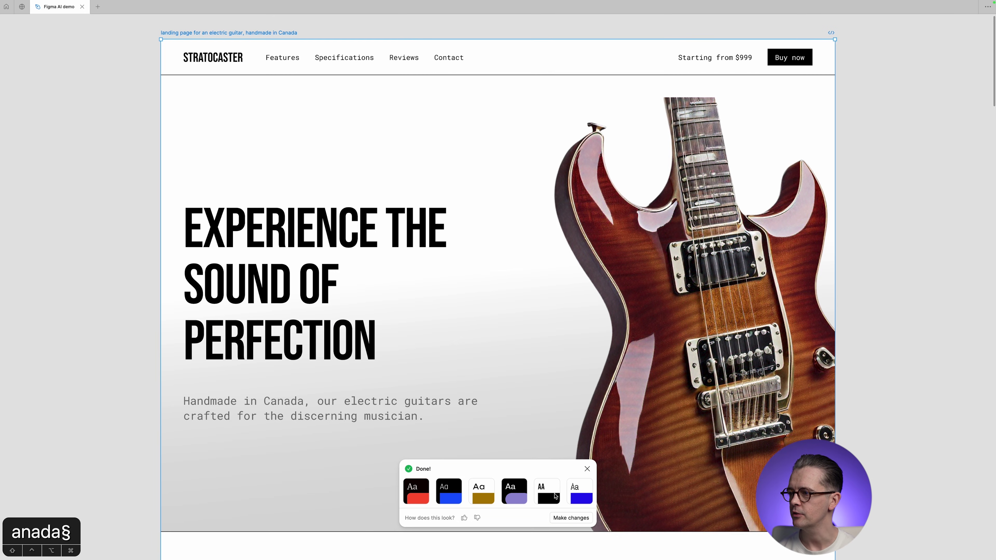
pyautogui.click(581, 495)
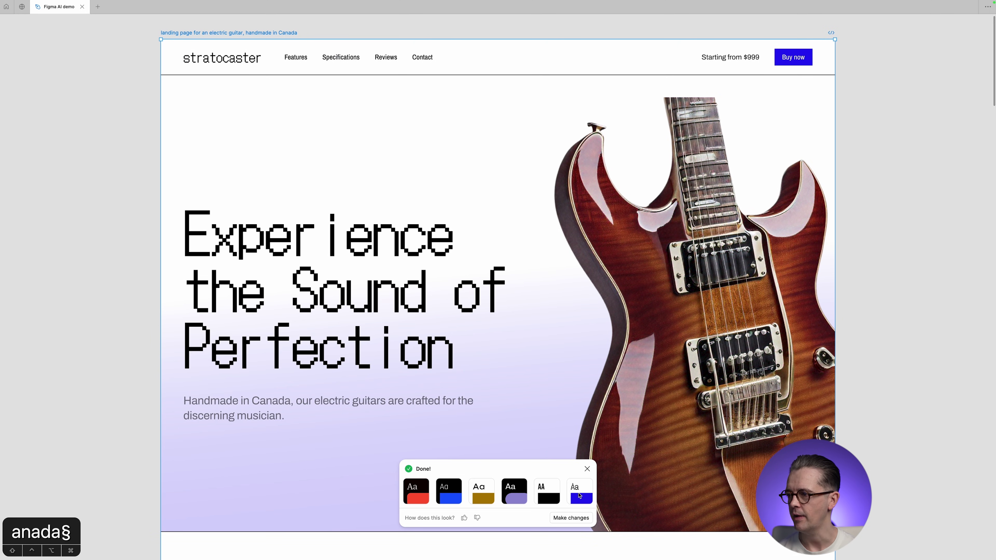
pyautogui.click(549, 496)
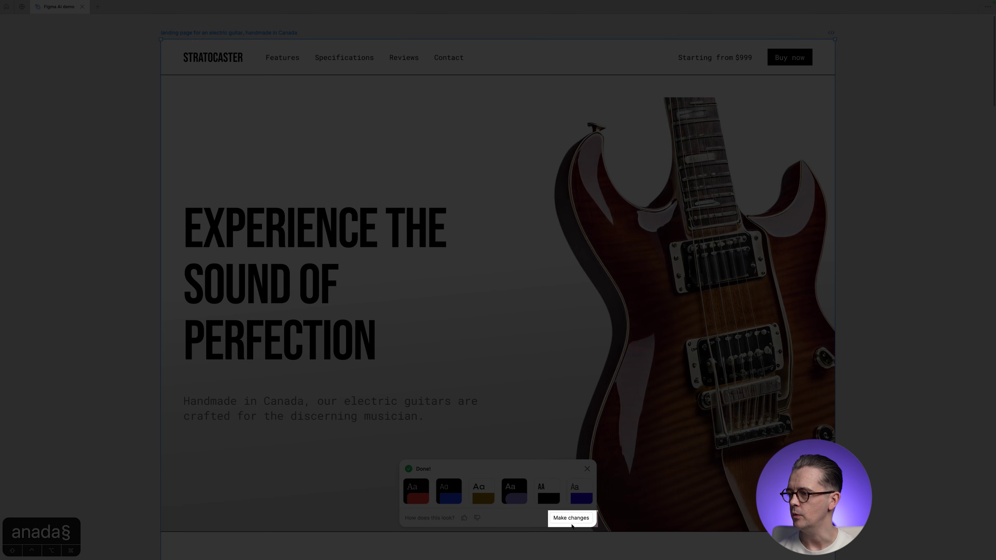
# Switch the landing page to dark mode and try red, blue and yellow accent colours.
pyautogui.click(574, 518)
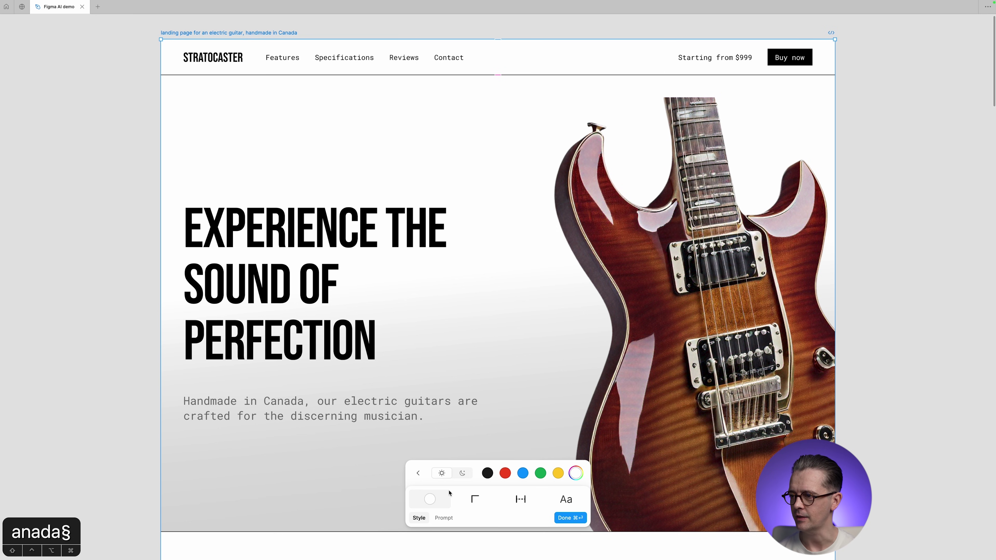
pyautogui.click(464, 475)
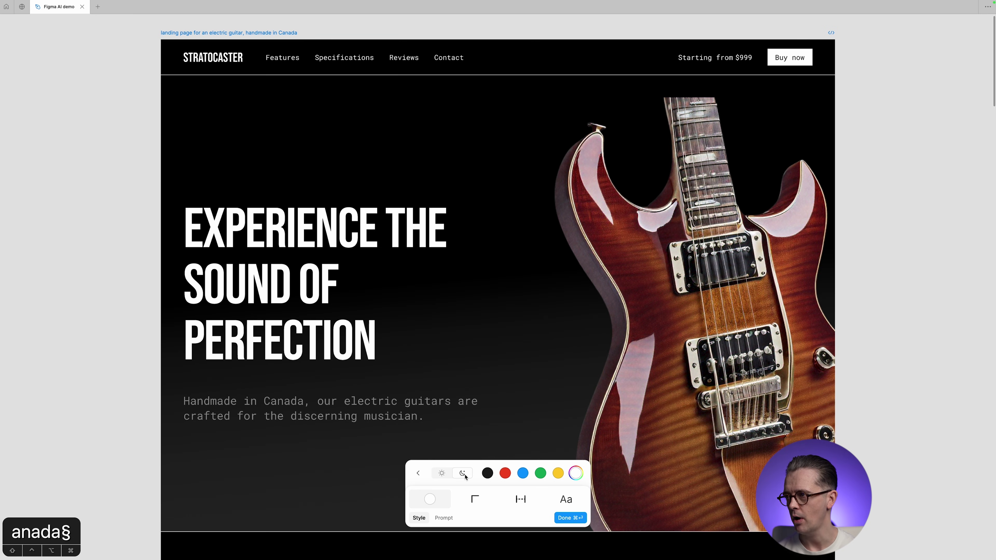
pyautogui.click(505, 473)
pyautogui.click(526, 473)
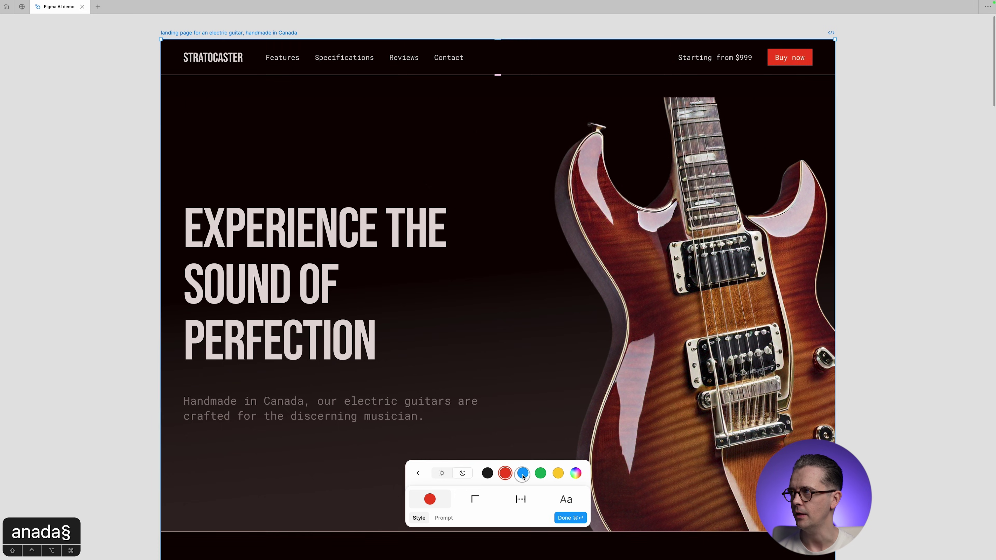
pyautogui.click(555, 475)
# Set a custom vivid magenta accent (FF00D9) with the colour picker.
pyautogui.click(575, 473)
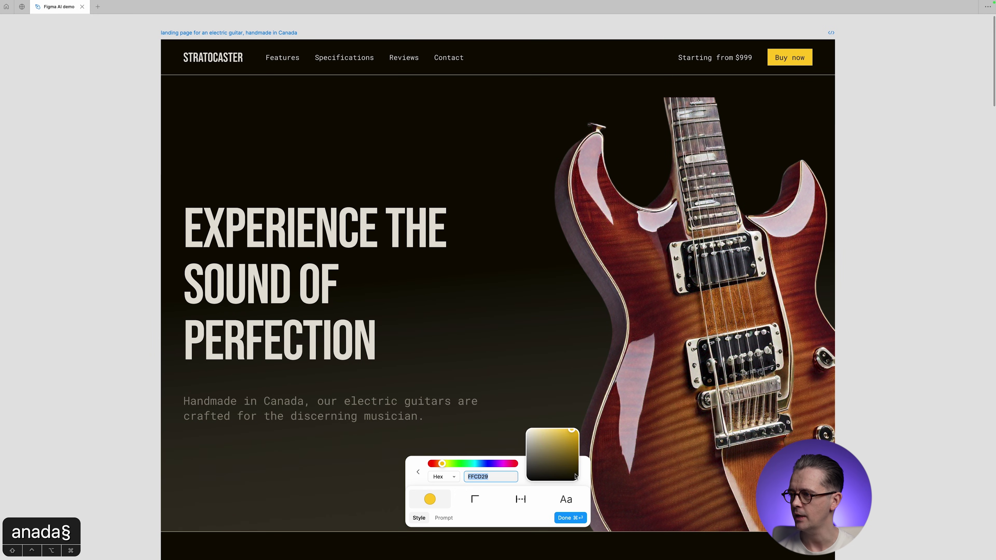
pyautogui.moveTo(458, 464); pyautogui.dragTo(465, 464)
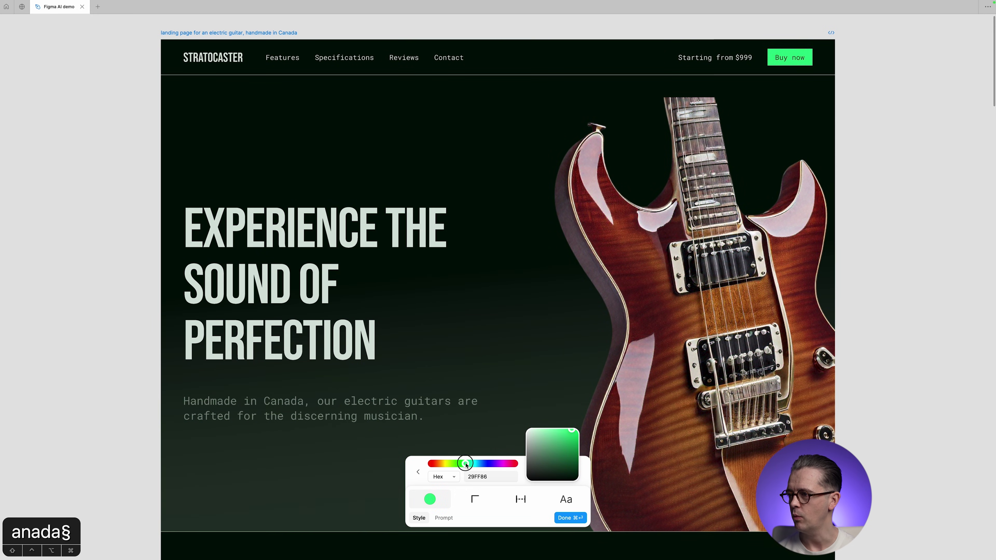
pyautogui.moveTo(568, 436); pyautogui.dragTo(569, 443)
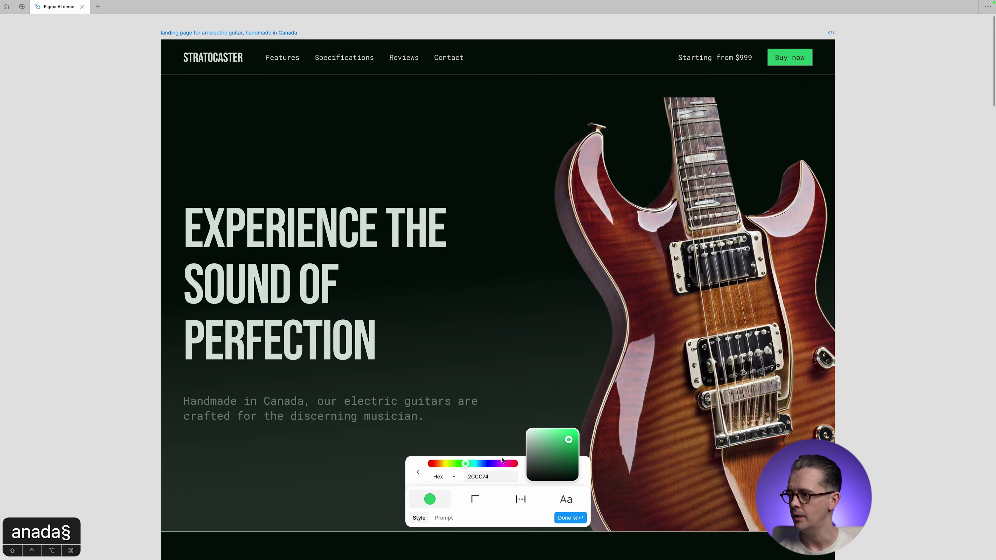
pyautogui.moveTo(466, 464); pyautogui.dragTo(502, 464)
pyautogui.moveTo(569, 442); pyautogui.dragTo(574, 435)
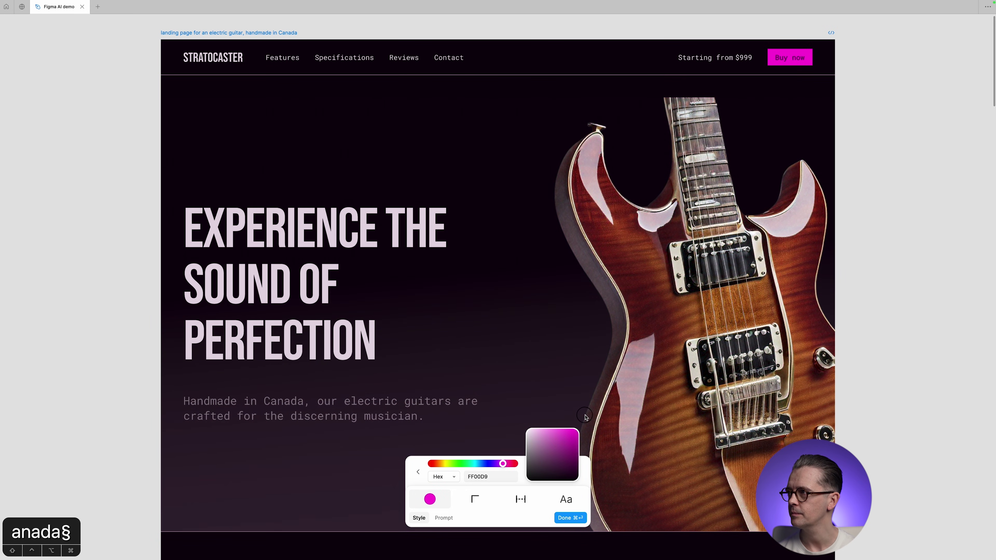
pyautogui.click(586, 417)
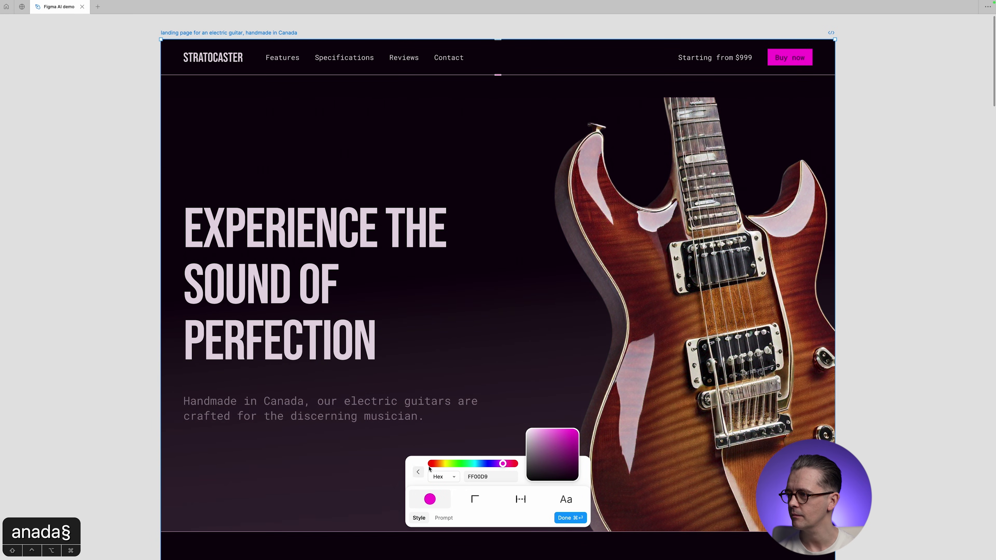
# Increase the corner radius so the Buy now button and feature cards are rounded.
pyautogui.click(475, 501)
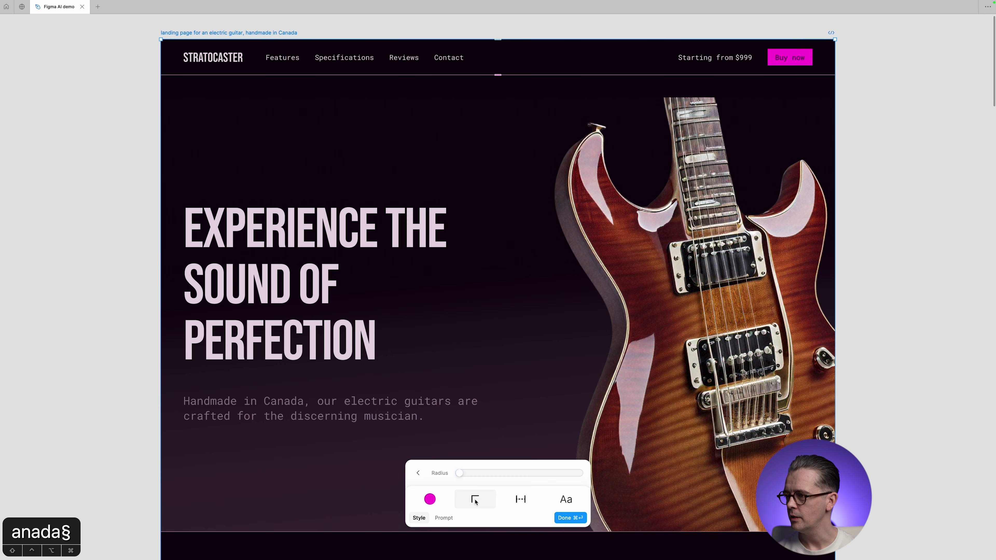
pyautogui.moveTo(461, 473); pyautogui.dragTo(627, 475)
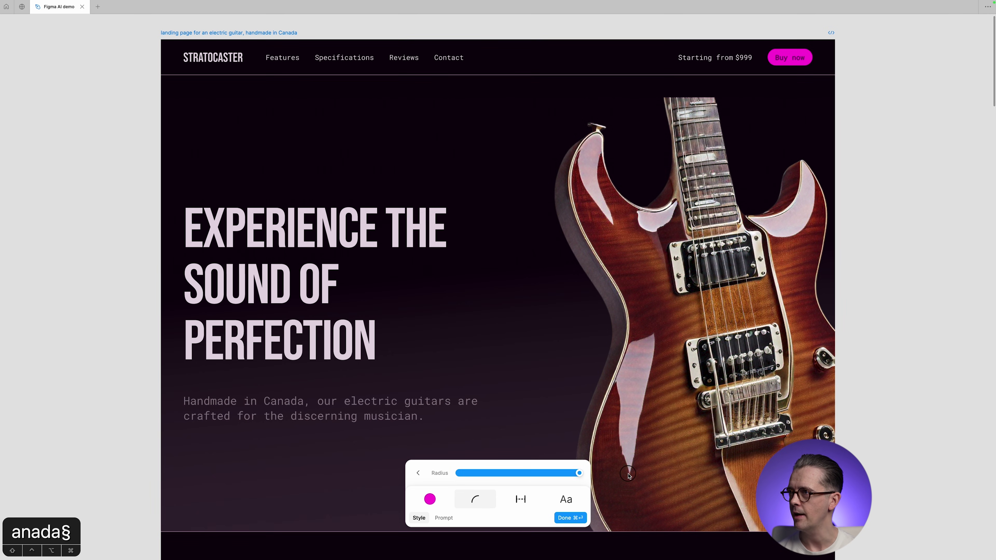
pyautogui.scroll(-15, 558, 376)
pyautogui.scroll(-20, 560, 374)
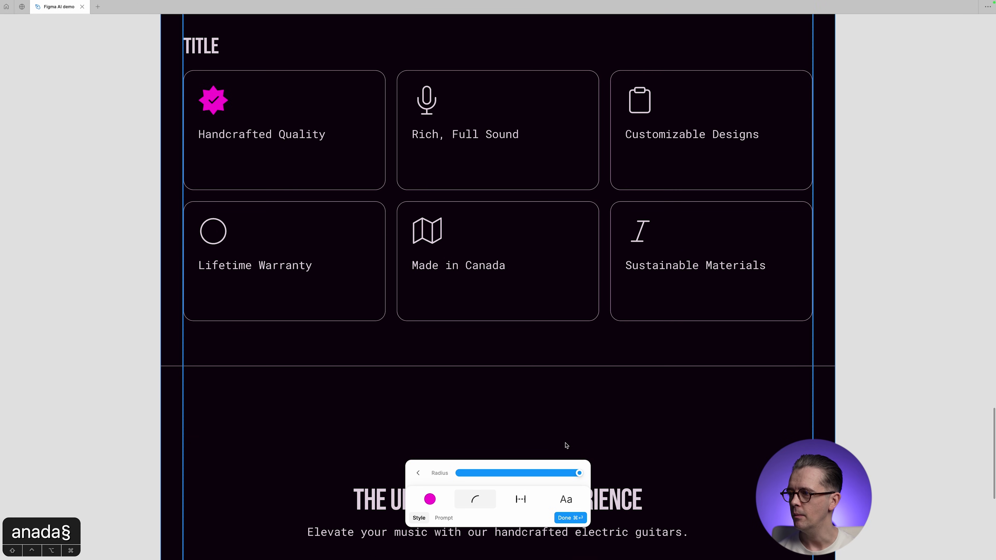
pyautogui.moveTo(579, 473); pyautogui.dragTo(604, 475)
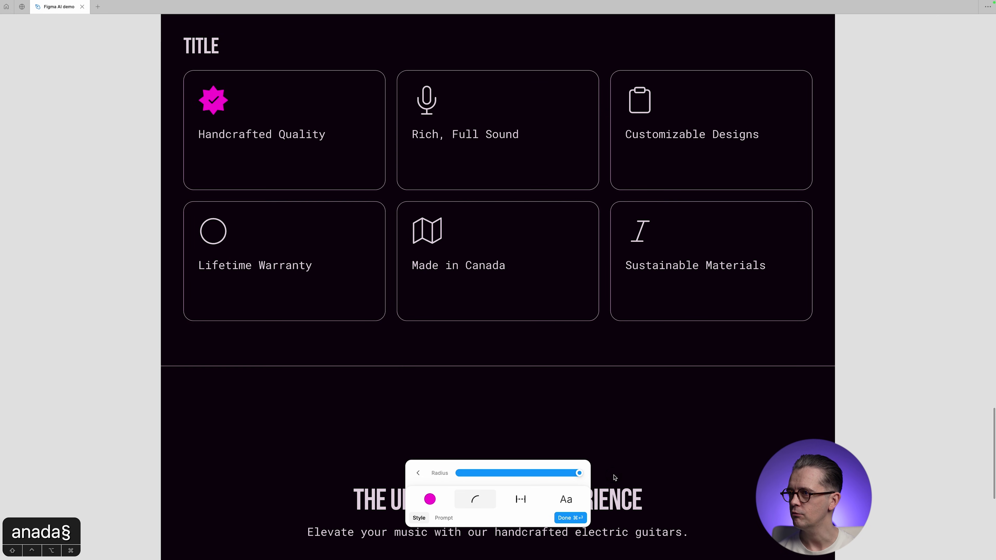
# Tighten the spacing between page elements to near the minimum.
pyautogui.click(520, 496)
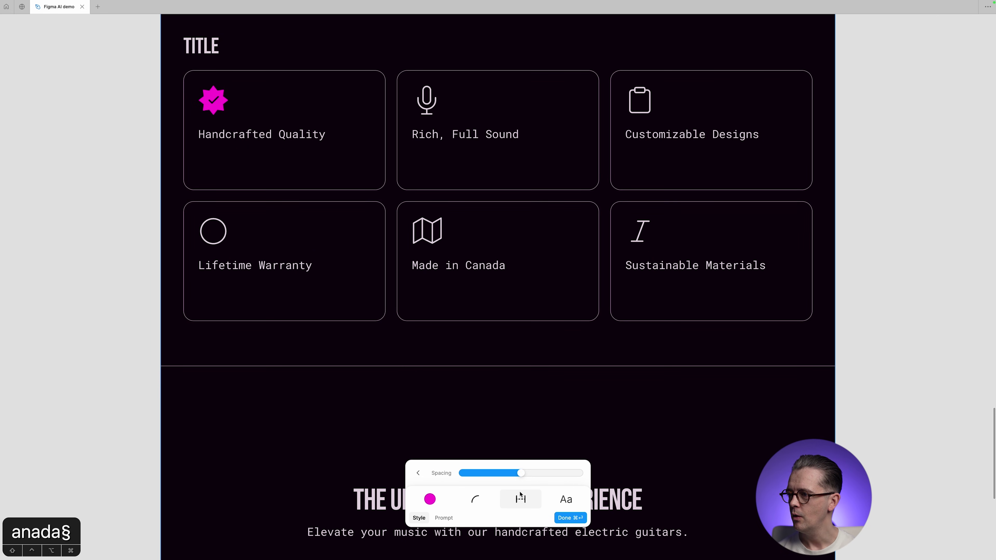
pyautogui.moveTo(520, 473); pyautogui.dragTo(460, 473)
pyautogui.scroll(15, 632, 394)
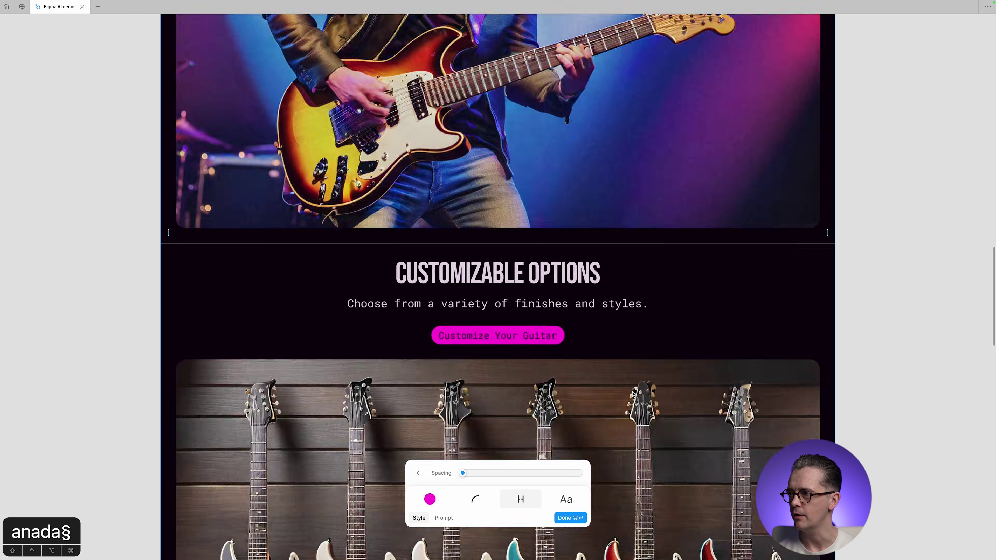
pyautogui.scroll(20, 632, 394)
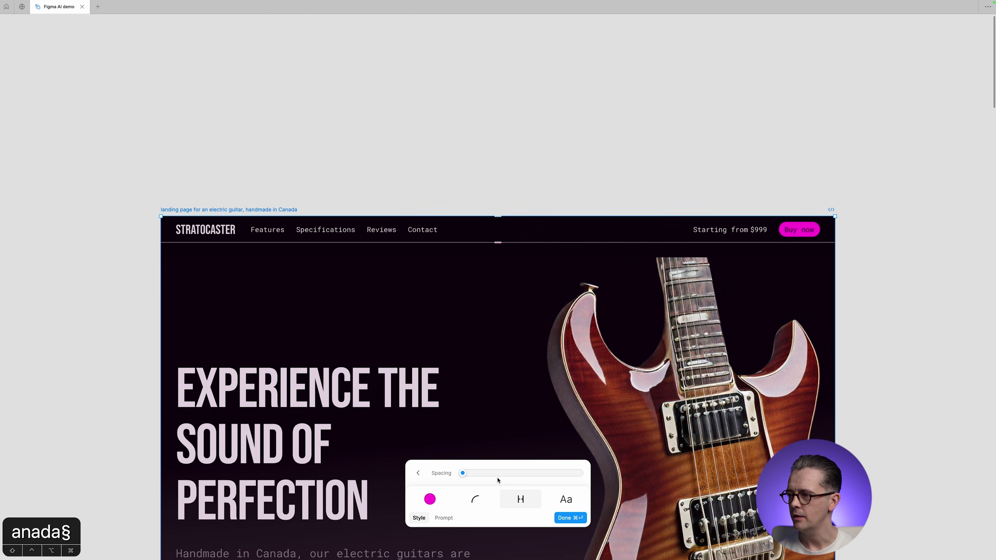
pyautogui.moveTo(462, 473)
pyautogui.mouseDown()
pyautogui.moveTo(668, 472)
pyautogui.moveTo(387, 469)
pyautogui.moveTo(480, 472)
pyautogui.mouseUp()
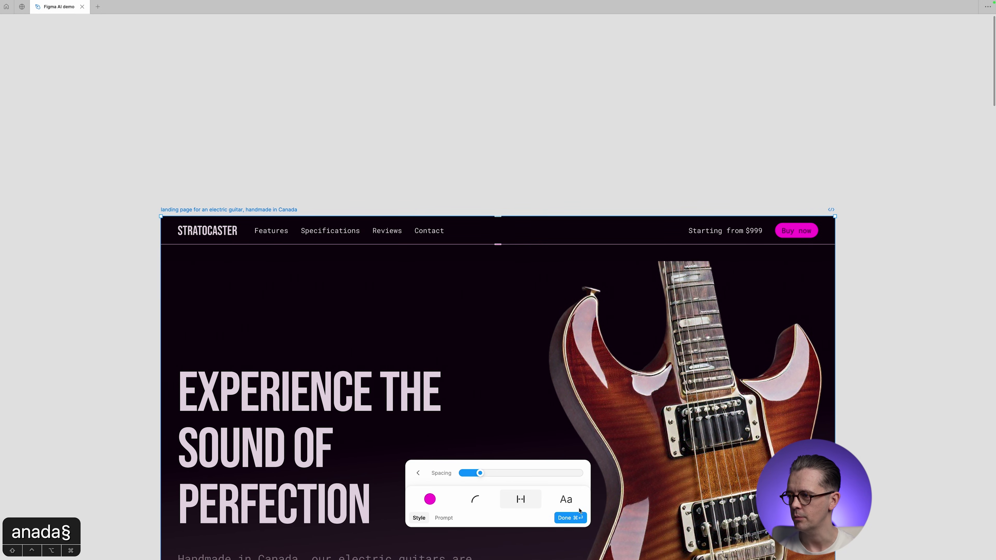
pyautogui.click(566, 502)
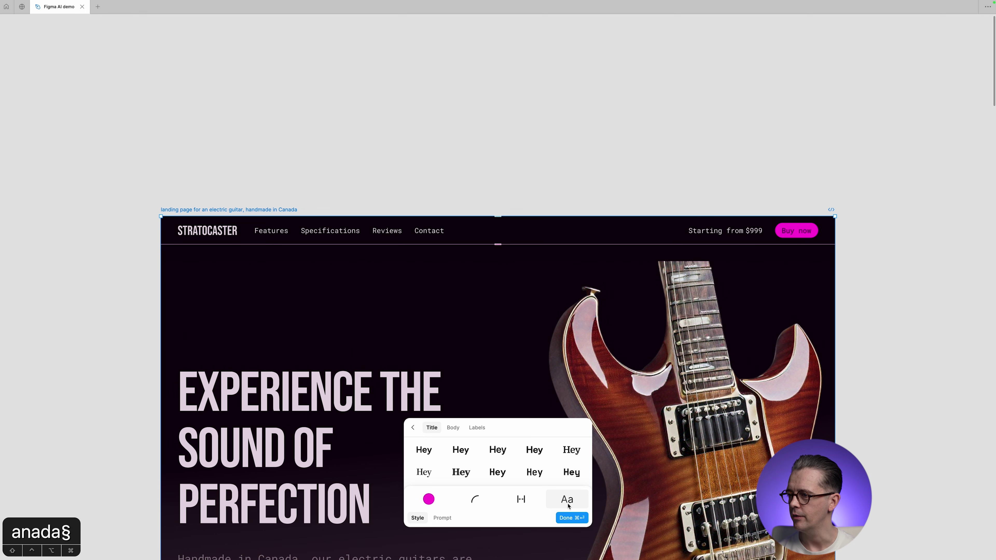
# Try serif, sans and monospace title fonts, ending on a clean sans-serif headline font.
pyautogui.click(462, 472)
pyautogui.click(467, 451)
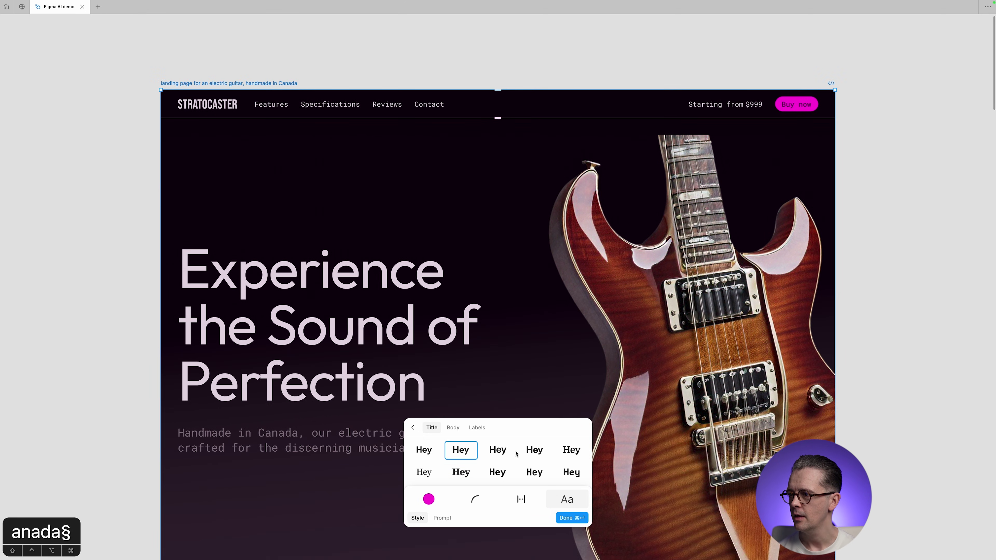
pyautogui.click(534, 451)
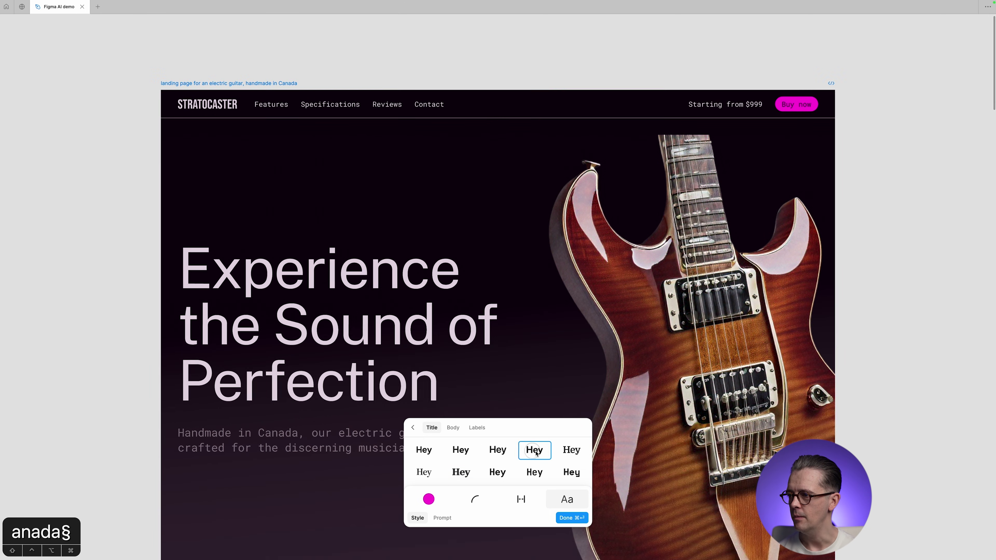
pyautogui.click(571, 451)
pyautogui.click(569, 472)
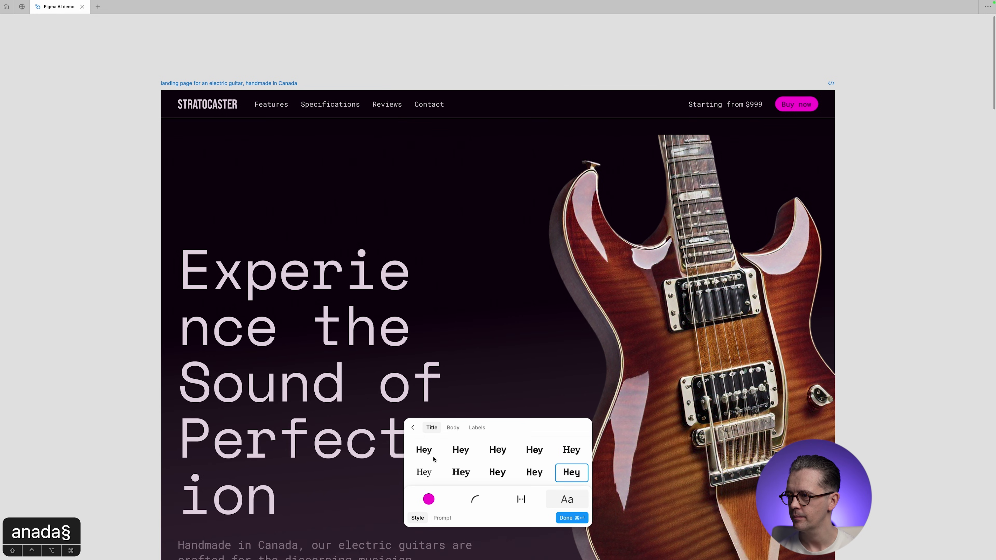
pyautogui.click(420, 450)
pyautogui.click(426, 471)
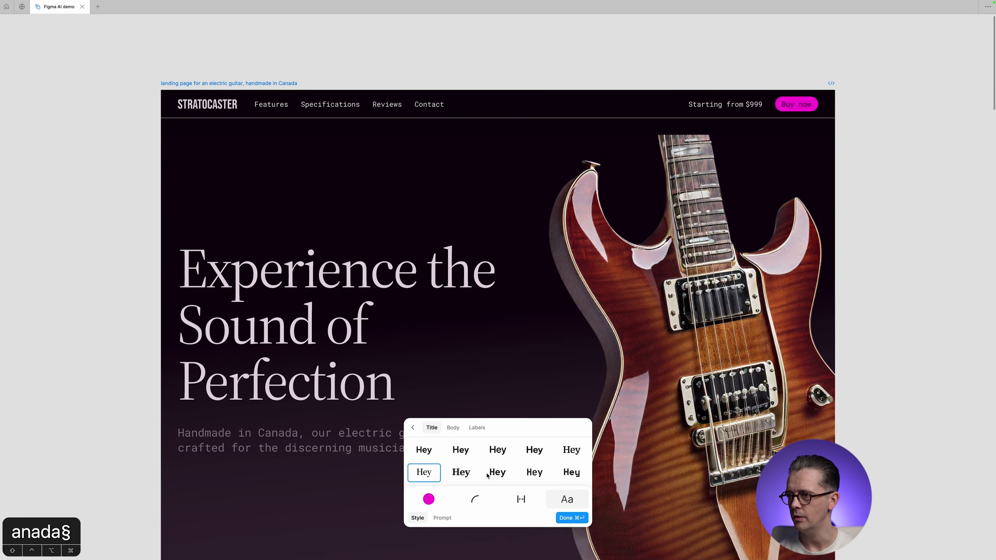
pyautogui.click(461, 472)
pyautogui.click(423, 449)
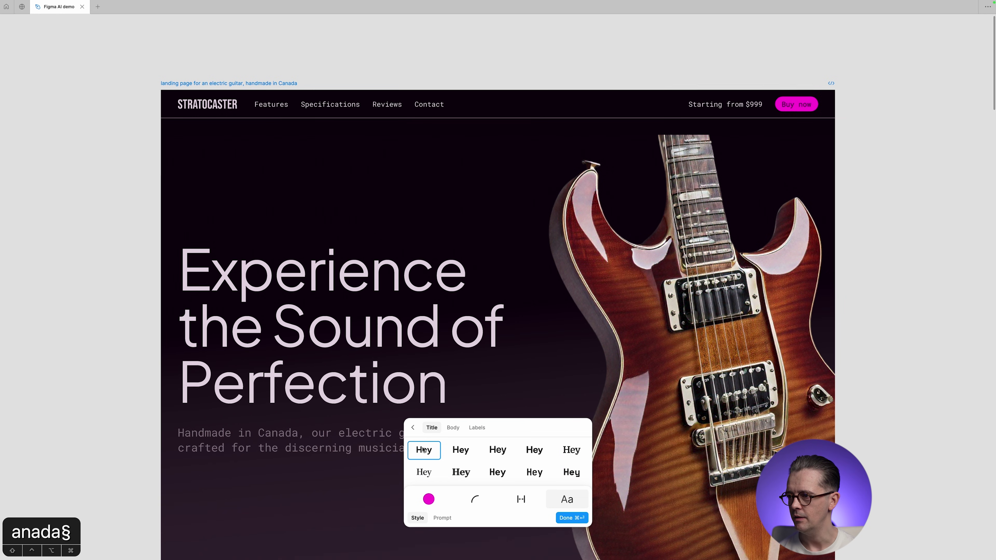
pyautogui.click(460, 452)
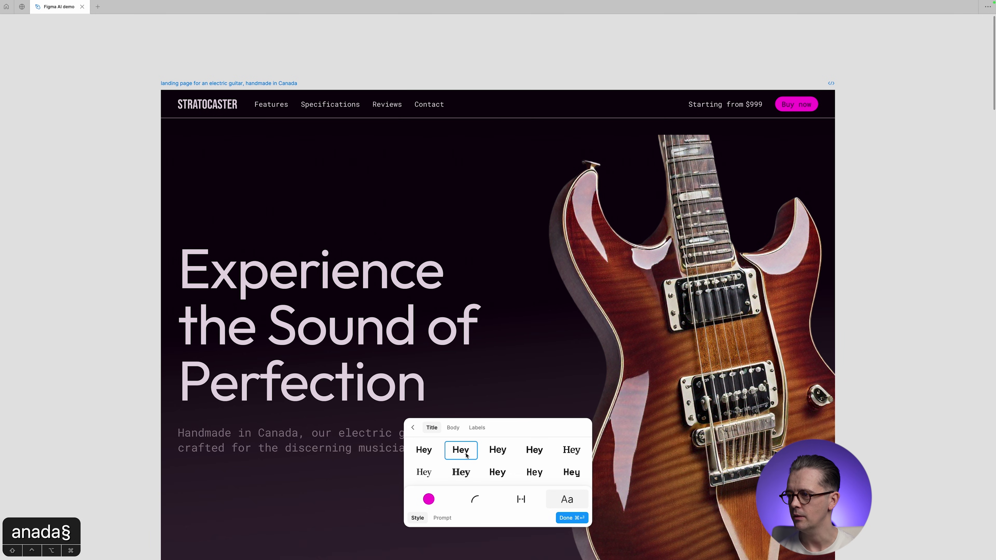
pyautogui.click(544, 477)
pyautogui.click(537, 454)
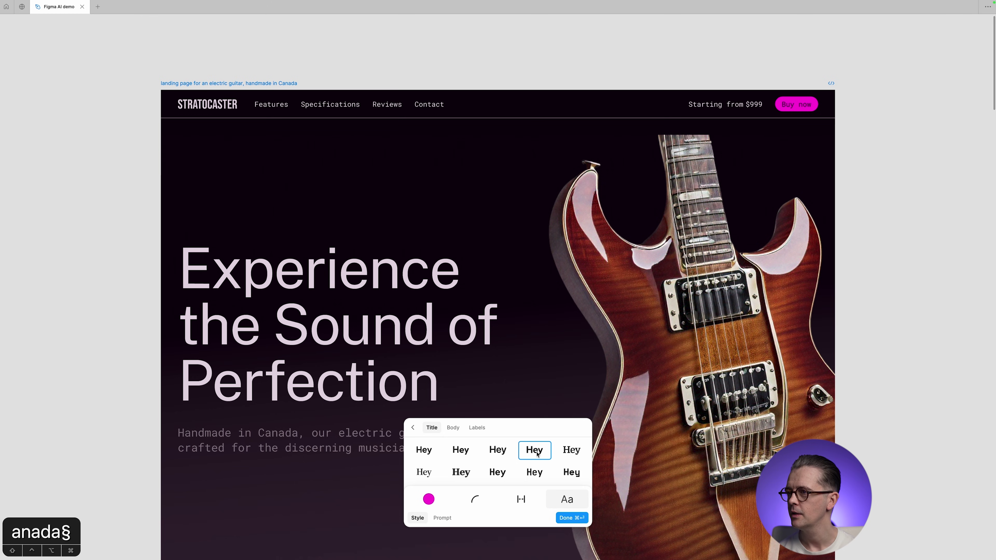
# Apply the chosen title font style and deselect the landing page frame.
pyautogui.click(567, 519)
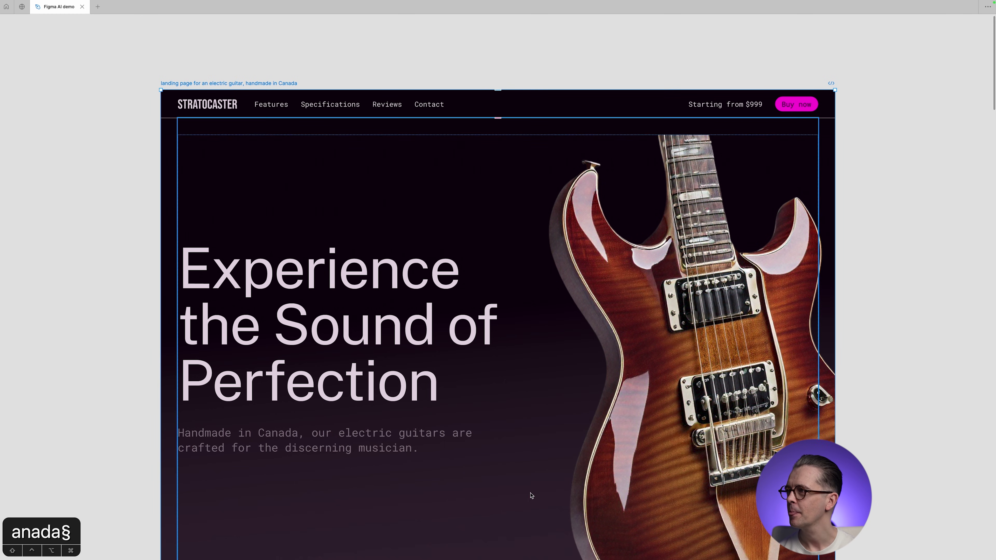
pyautogui.click(907, 352)
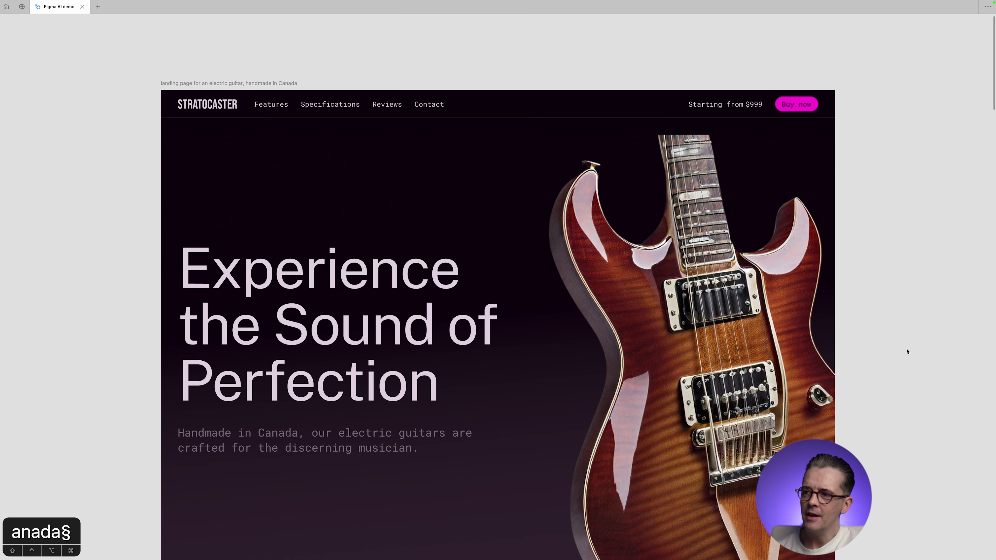
pyautogui.scroll(-6, 907, 351)
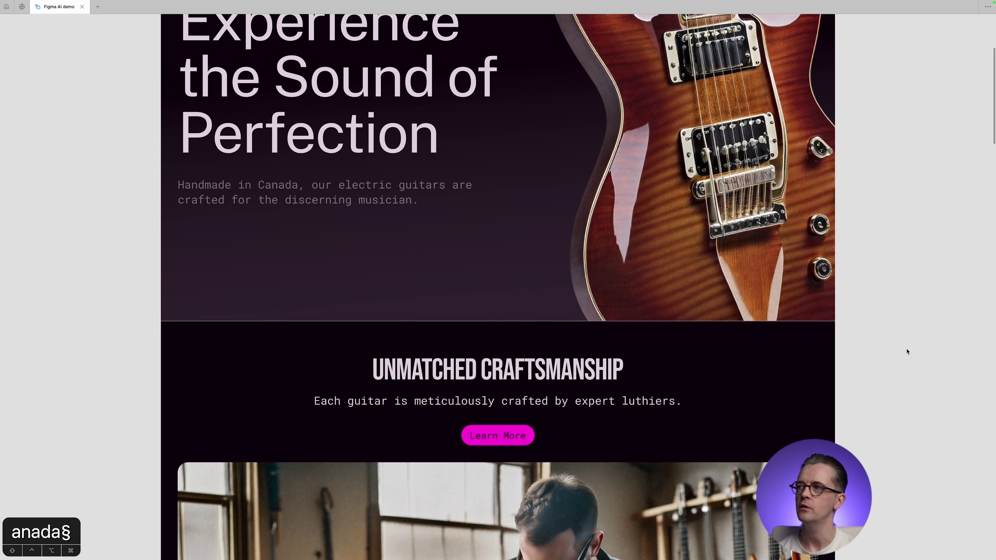
pyautogui.scroll(-6, 907, 351)
pyautogui.scroll(10, 906, 351)
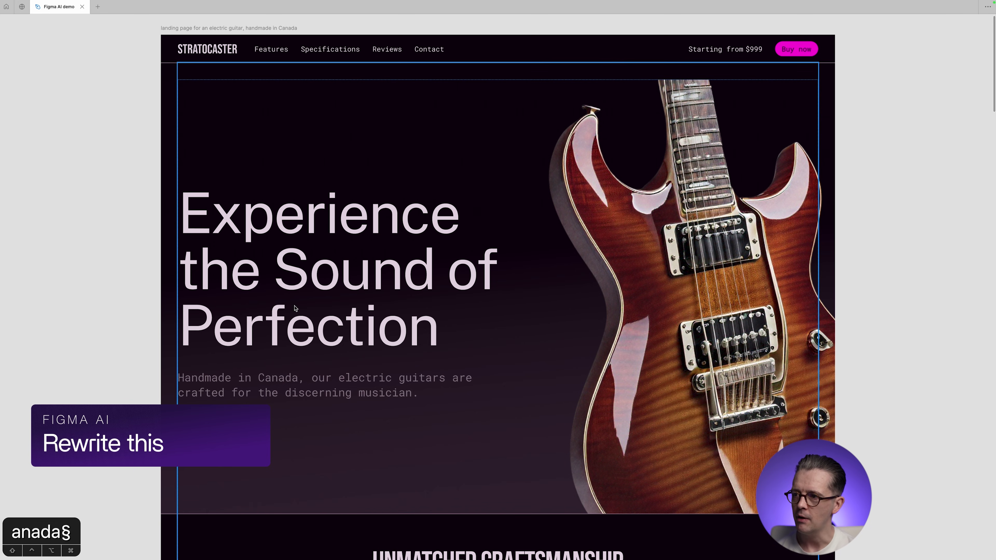
# Rewrite the hero heading shorter with AI so it reads 'Feel Perfect Sound'.
pyautogui.keyDown('super'); pyautogui.click(313, 288); pyautogui.keyUp('super')
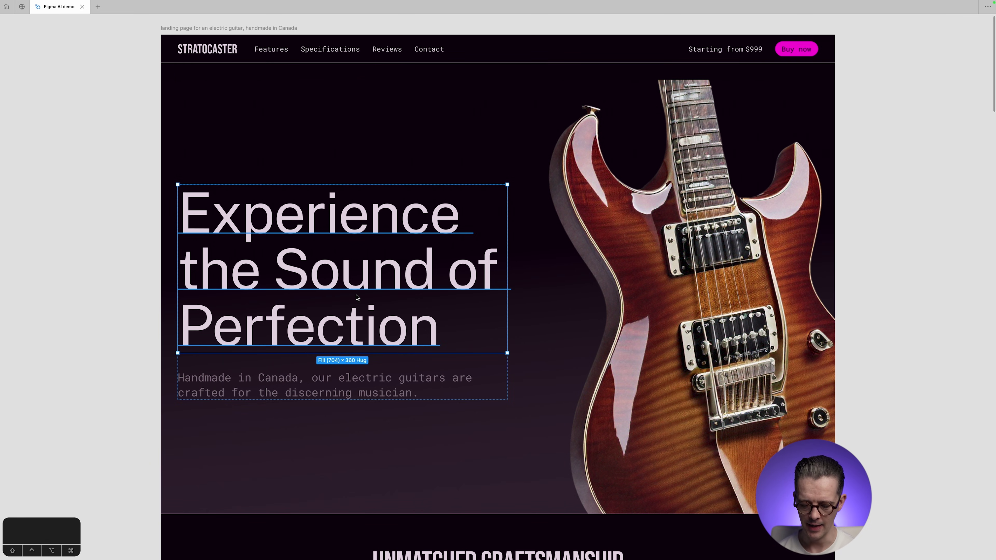
pyautogui.press('super+k')
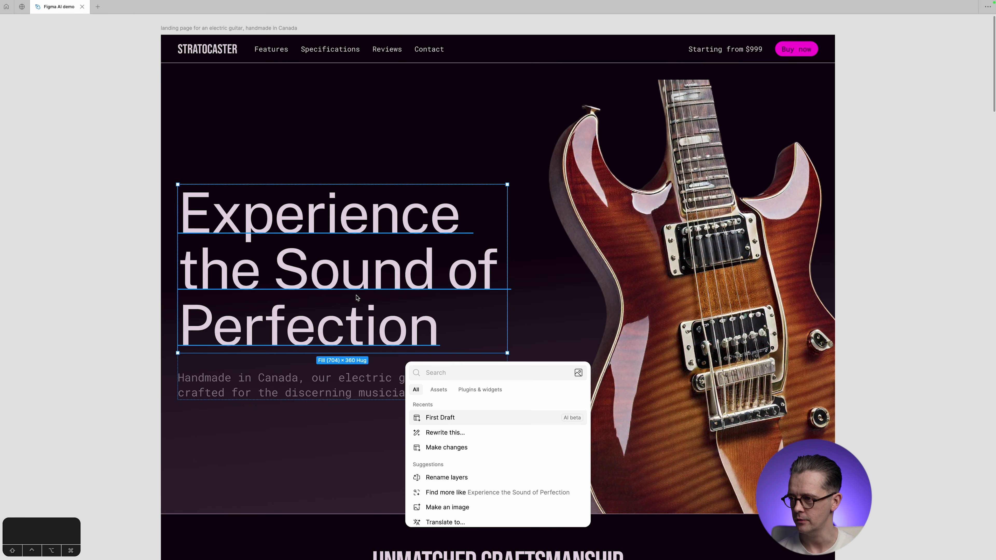
pyautogui.write('rewr')
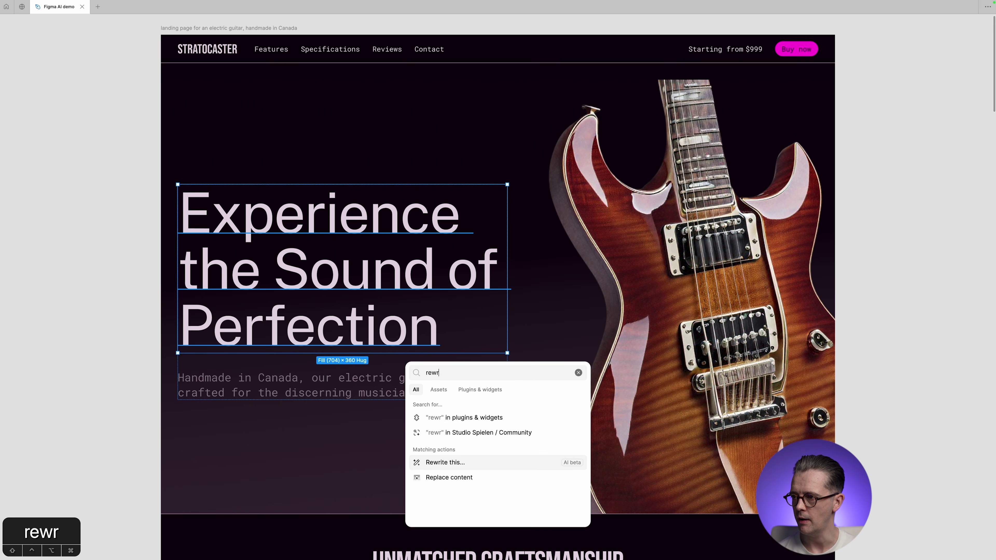
pyautogui.click(465, 463)
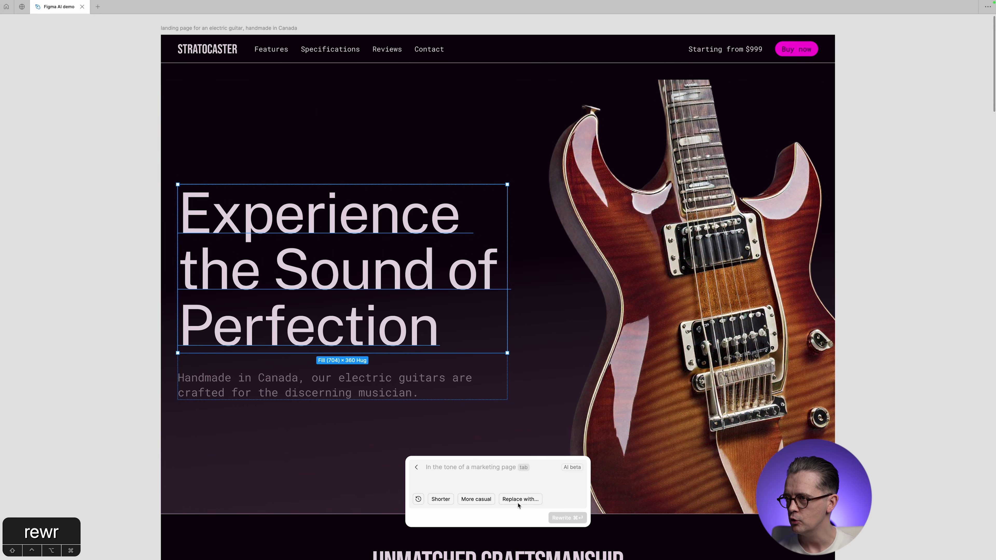
pyautogui.click(440, 499)
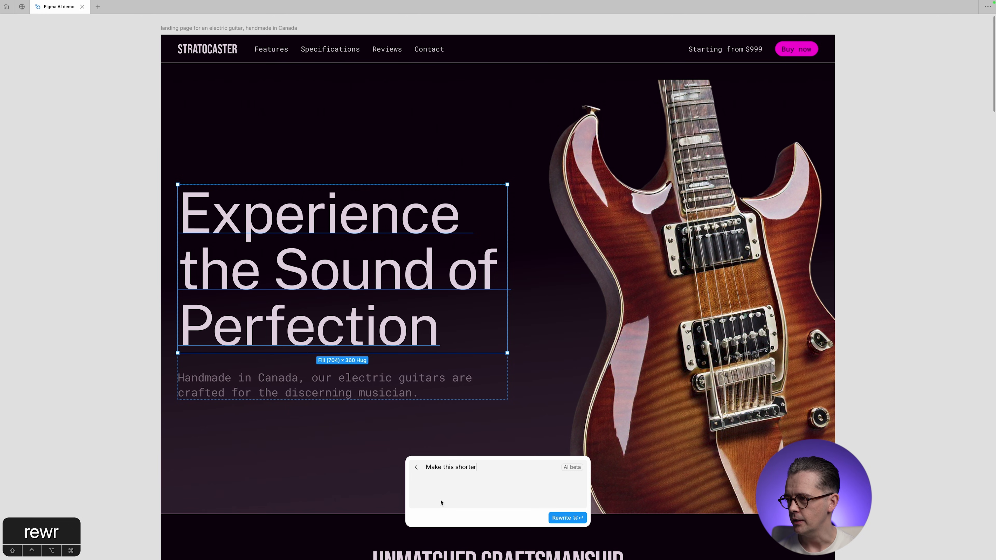
pyautogui.click(576, 522)
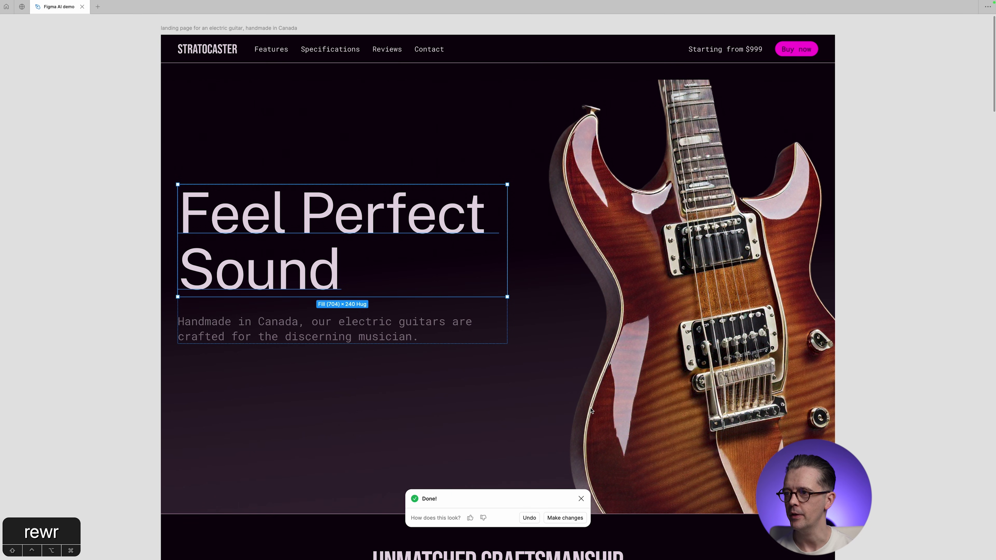
pyautogui.scroll(-15, 591, 410)
# Ask AI to make the Superior Sound paragraph 'longer', then dismiss the notice and zoom out.
pyautogui.scroll(6, 591, 410)
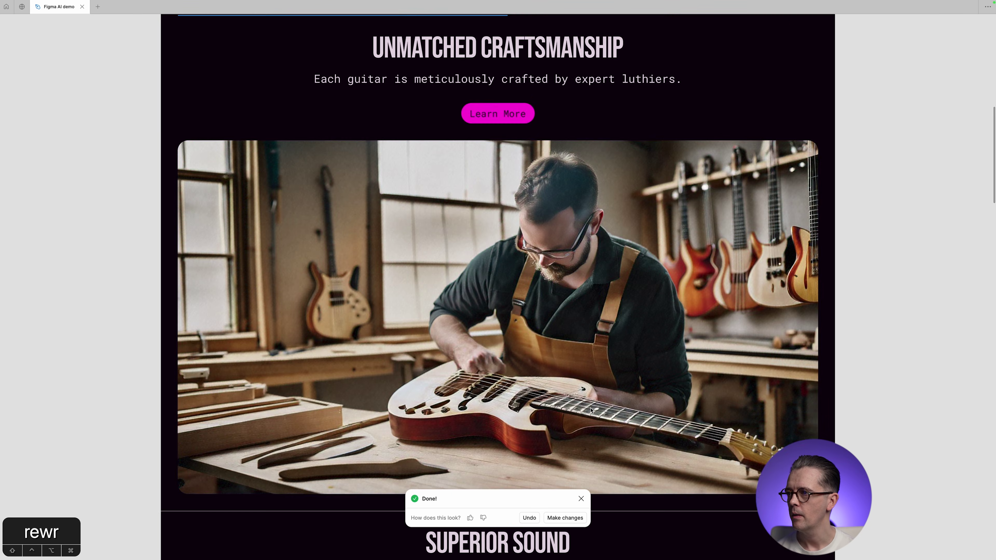
pyautogui.scroll(-10, 591, 410)
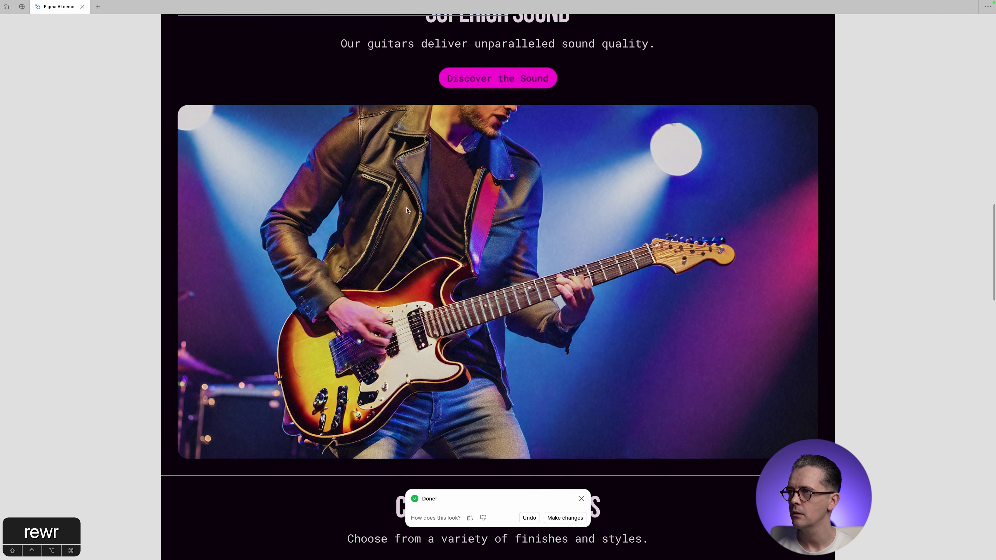
pyautogui.scroll(5, 407, 210)
pyautogui.click(565, 518)
pyautogui.write('longer')
pyautogui.press('Return')
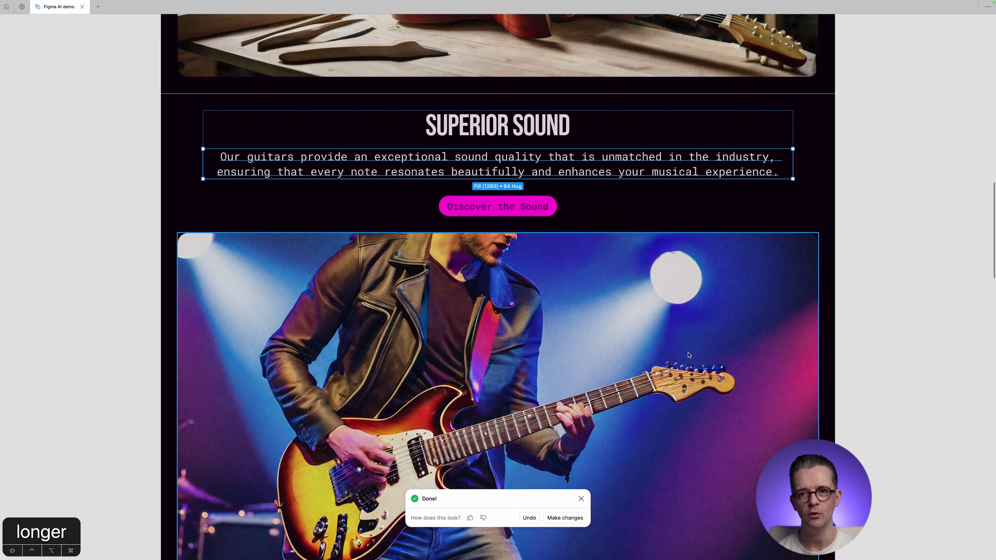
pyautogui.scroll(2, 629, 514)
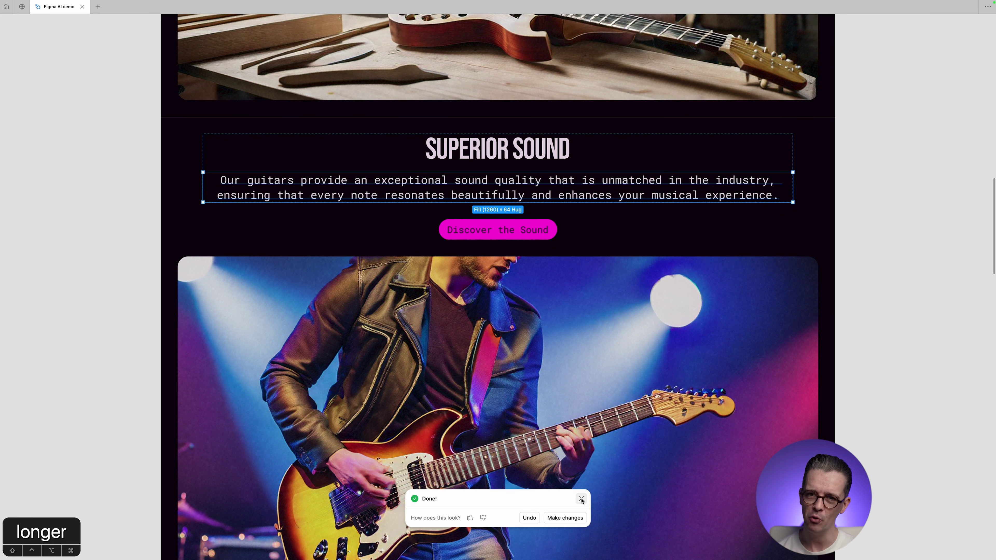
pyautogui.click(581, 499)
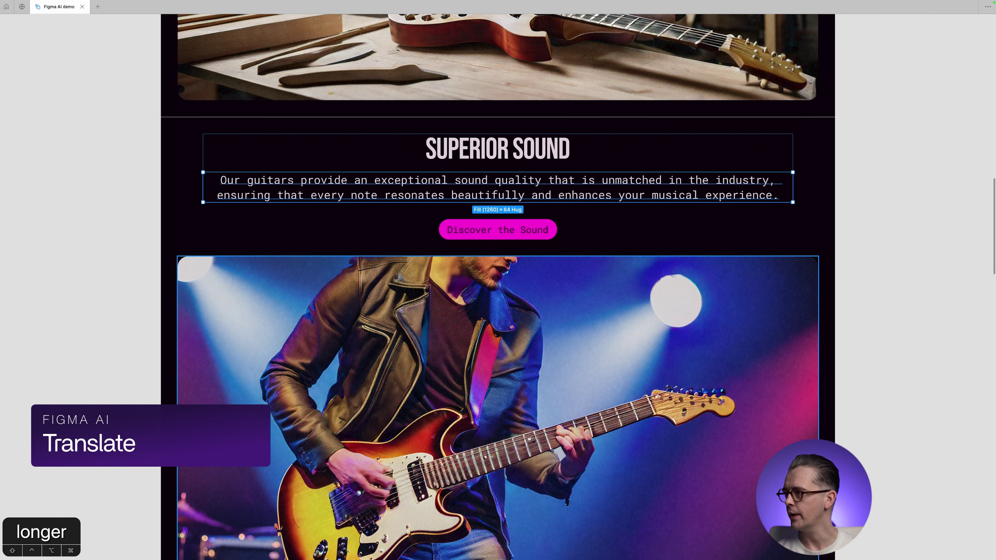
pyautogui.press('super+0')
pyautogui.press('super+minus')
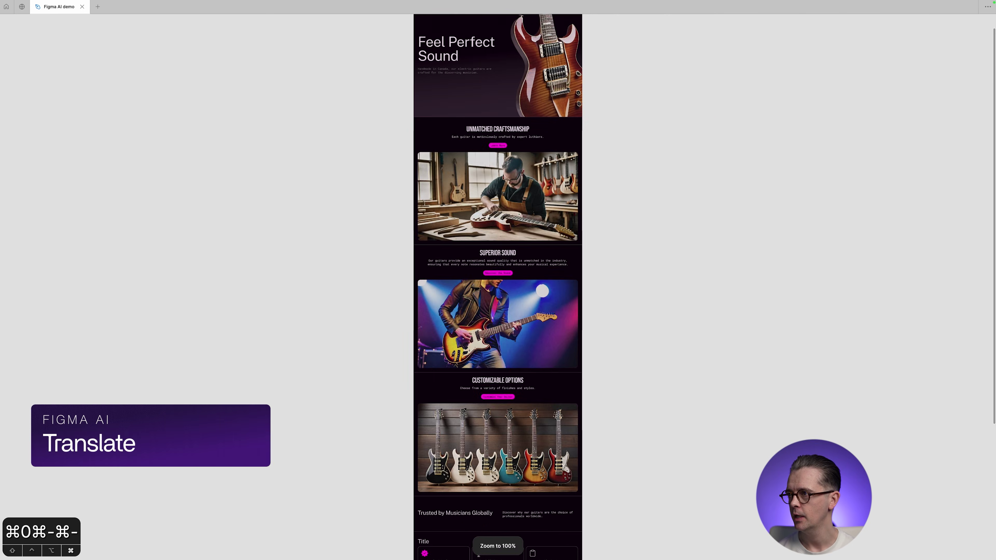
# Duplicate the landing page frame beside the original and rename the copy 'french'.
pyautogui.moveTo(629, 275); pyautogui.dragTo(482, 230)
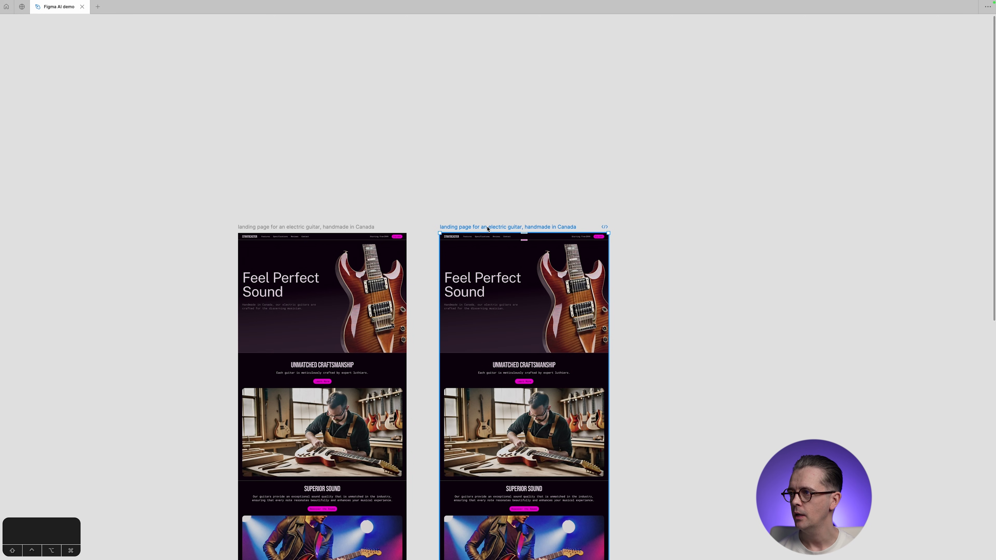
pyautogui.doubleClick(488, 227)
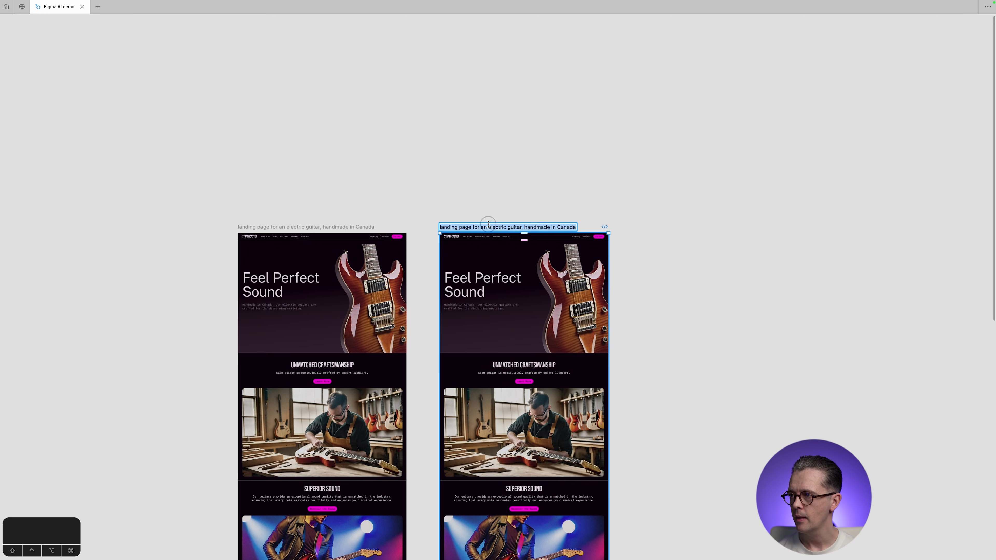
pyautogui.write('french')
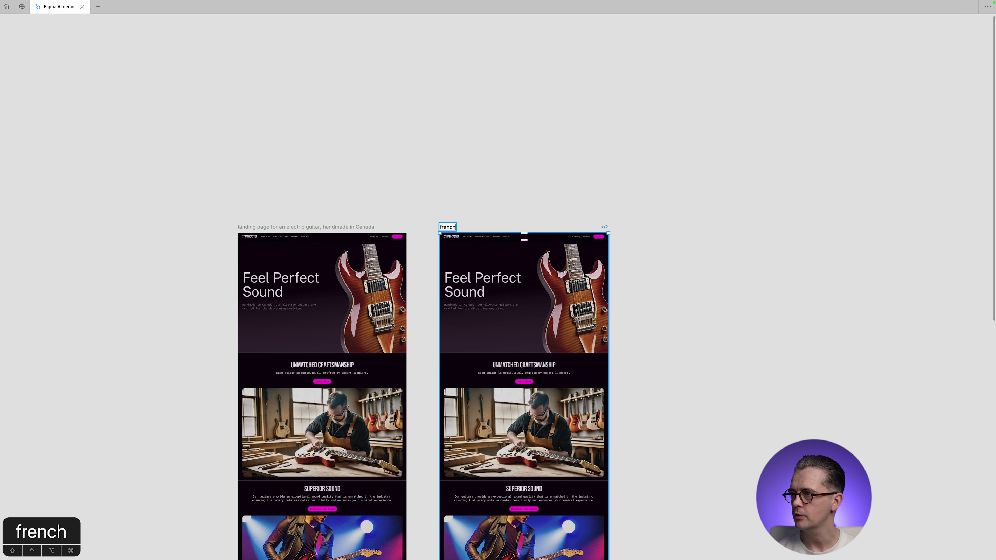
pyautogui.press('Return')
# Select the french frame and search the AI actions for 'transl'.
pyautogui.press('z')
pyautogui.moveTo(204, 207); pyautogui.dragTo(729, 421)
pyautogui.click(452, 127)
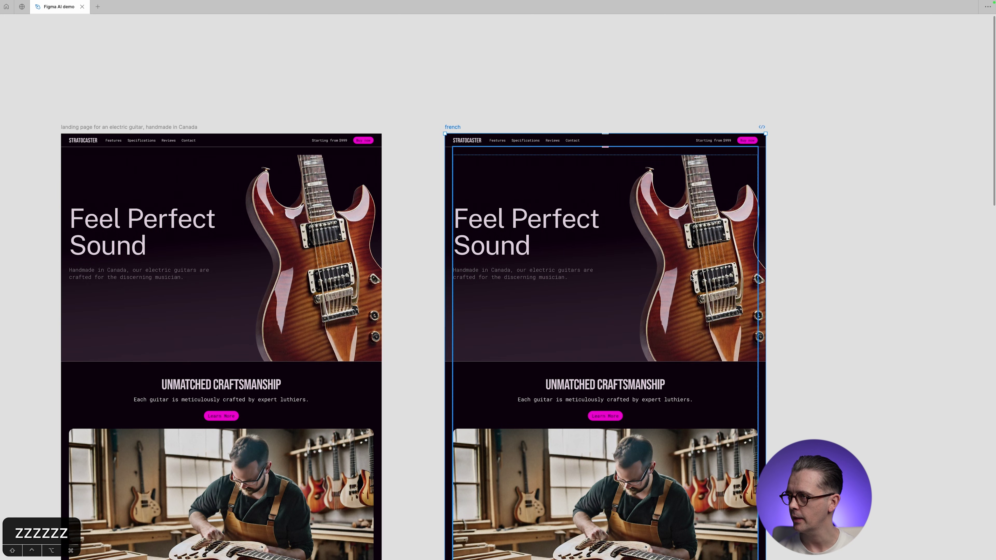
pyautogui.press('super+k')
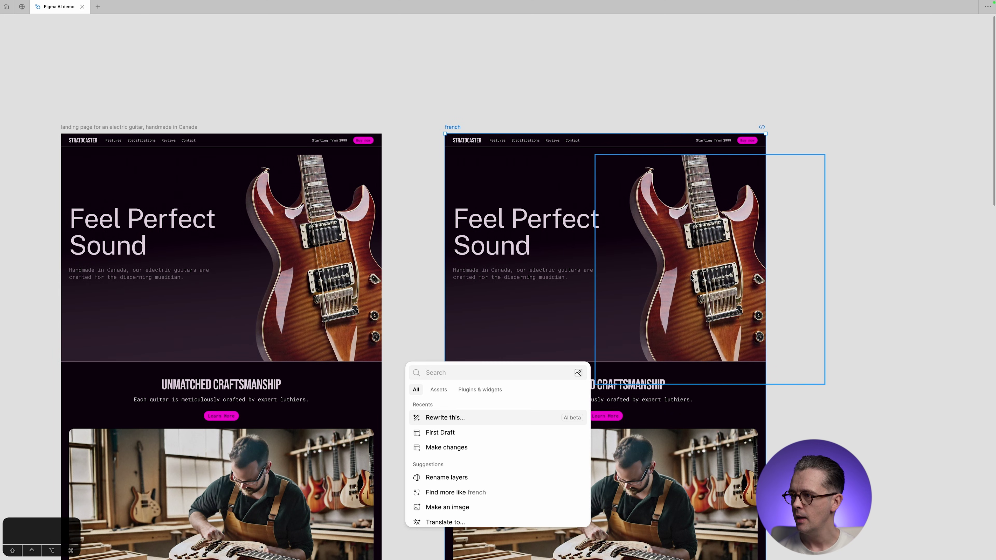
pyautogui.write('transl')
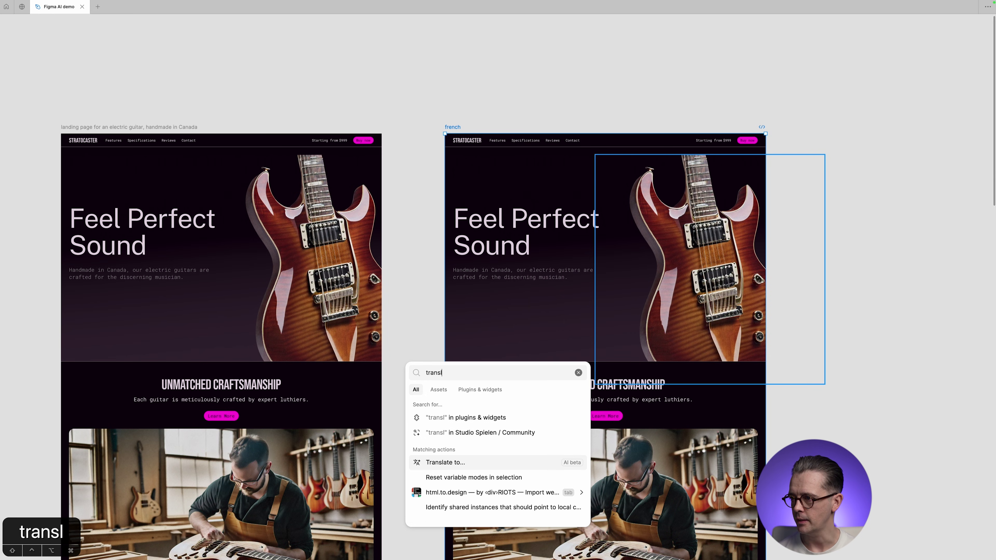
# Translate the french frame into French and zoom in to check the 'Ressentez le son parfait' hero.
pyautogui.click(477, 463)
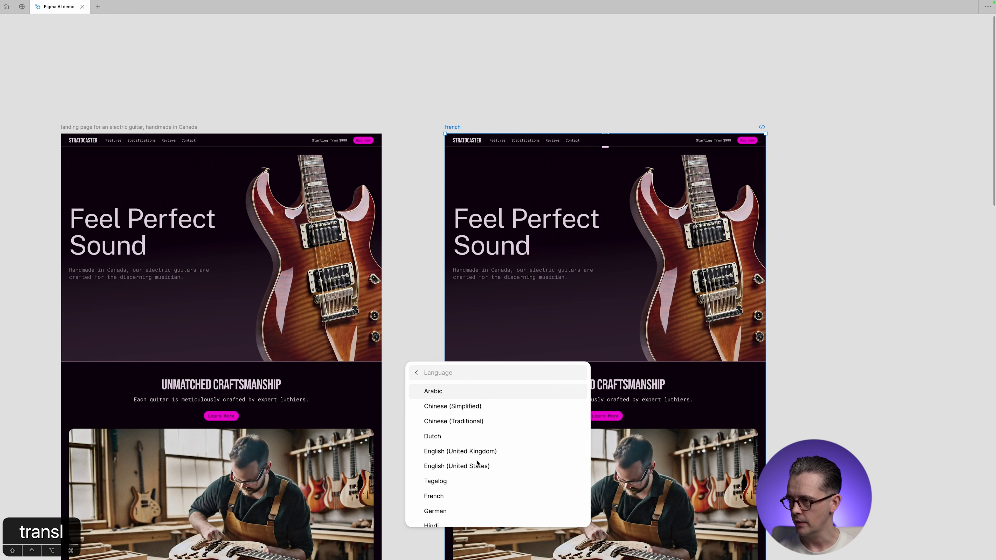
pyautogui.write('fre')
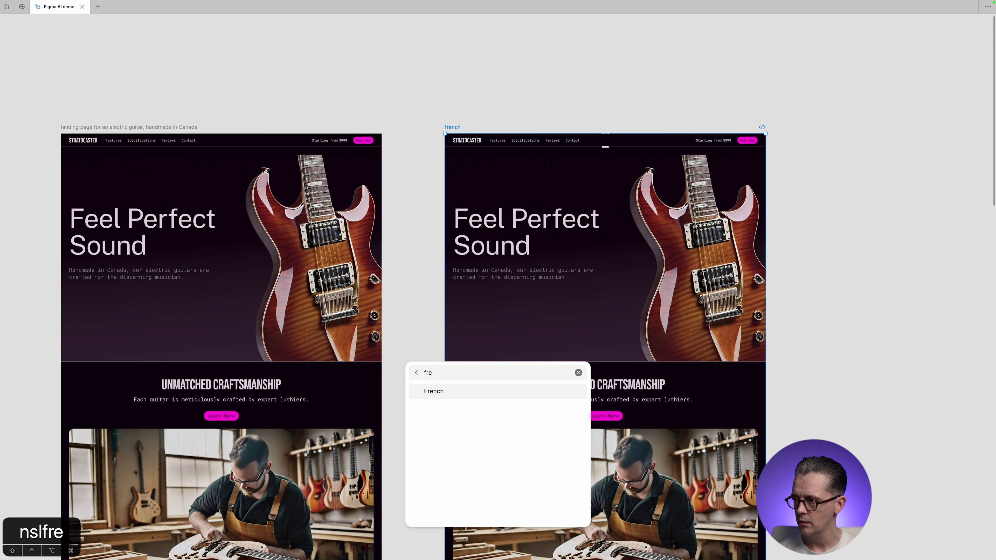
pyautogui.click(445, 392)
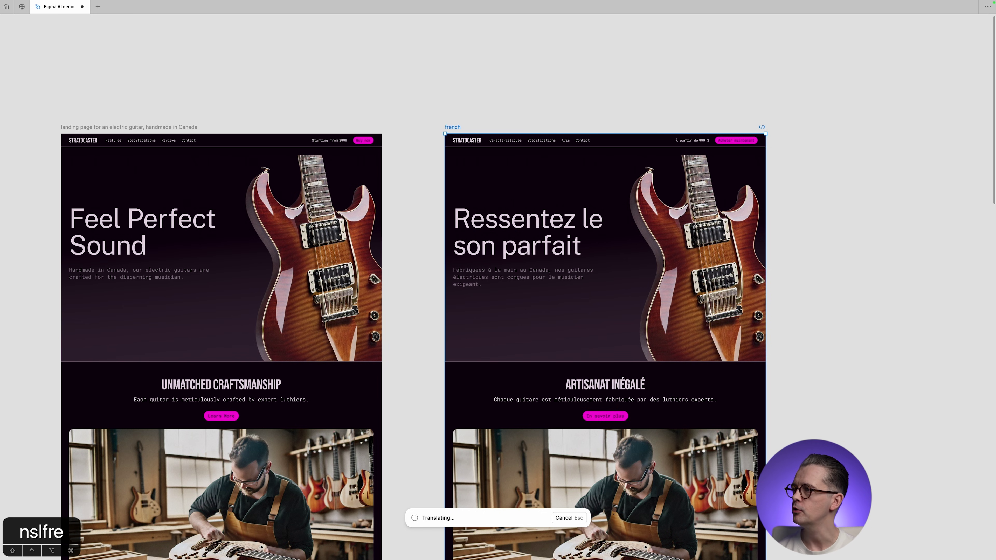
pyautogui.press('z')
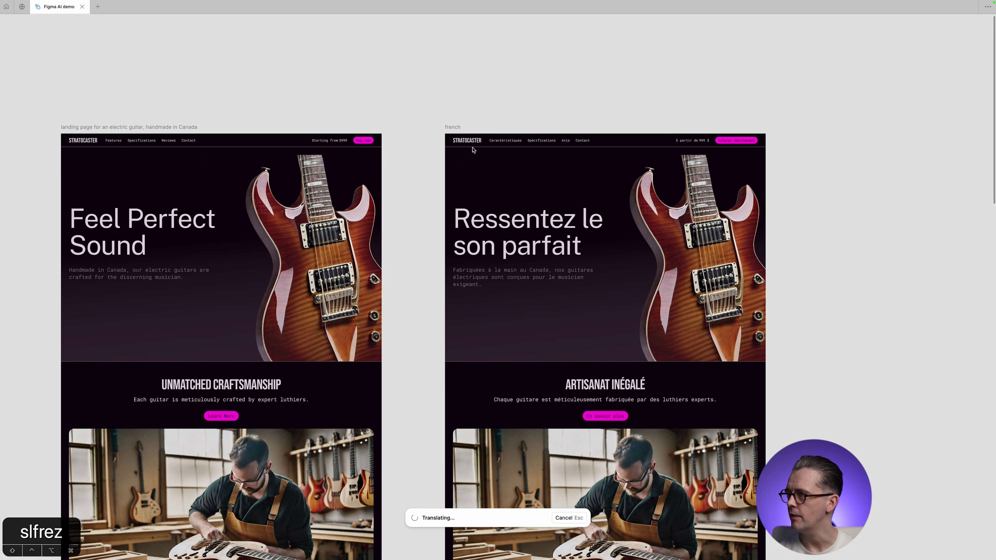
pyautogui.moveTo(429, 111); pyautogui.dragTo(709, 333)
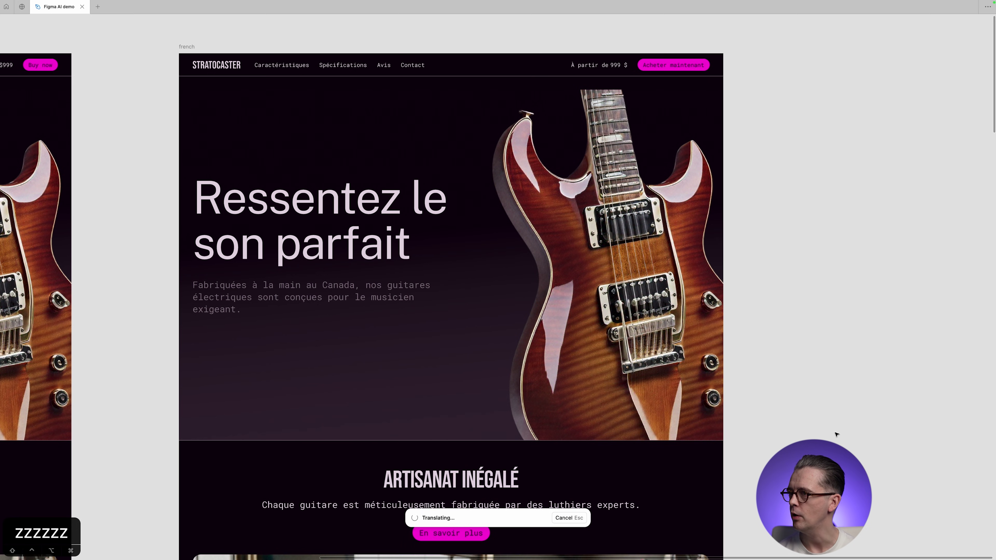
pyautogui.hotkey('shift', '0')
# Duplicate the french frame to its right and name the copy 'japanese'.
pyautogui.moveTo(406, 207); pyautogui.dragTo(608, 212)
pyautogui.doubleClick(608, 209)
pyautogui.write('japan')
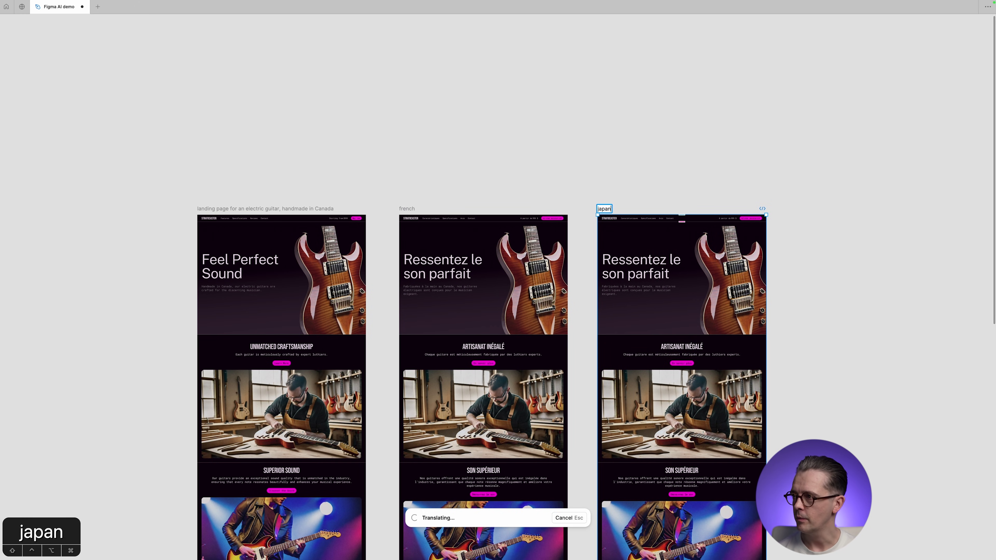
pyautogui.write('ese')
pyautogui.press('Return')
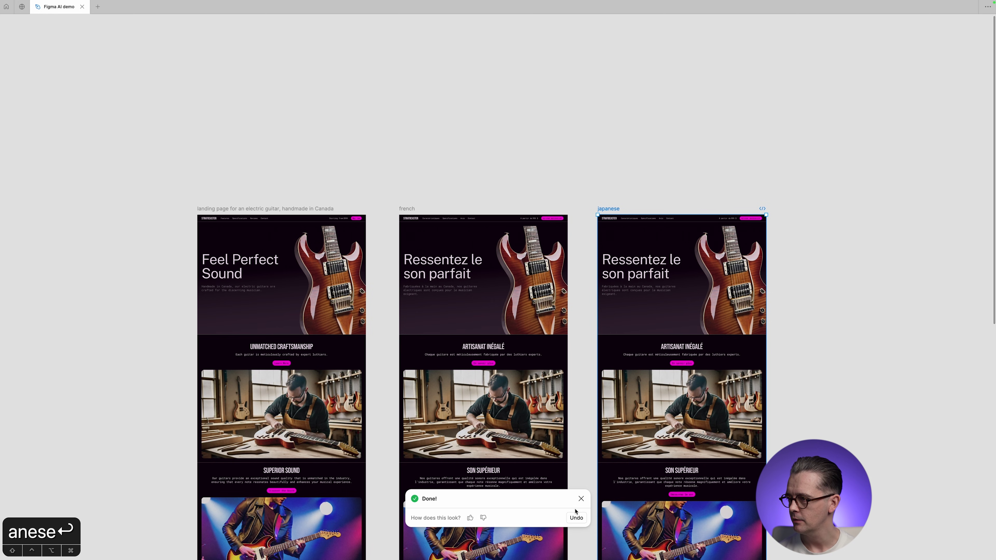
# Translate the japanese frame into Japanese and review it at 100% zoom.
pyautogui.click(580, 499)
pyautogui.press('super+k')
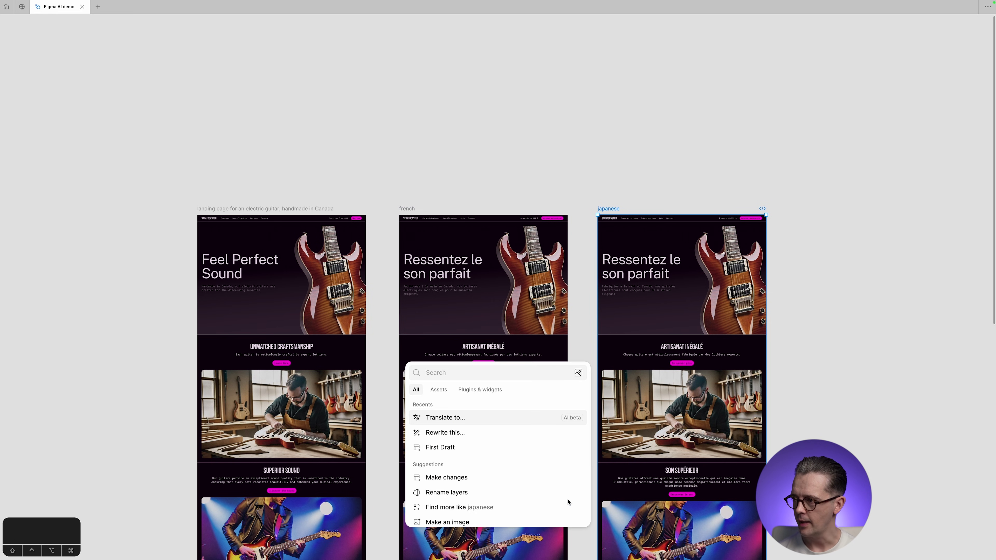
pyautogui.press('Return')
pyautogui.write('japa')
pyautogui.press('Return')
pyautogui.hotkey('shift', '0')
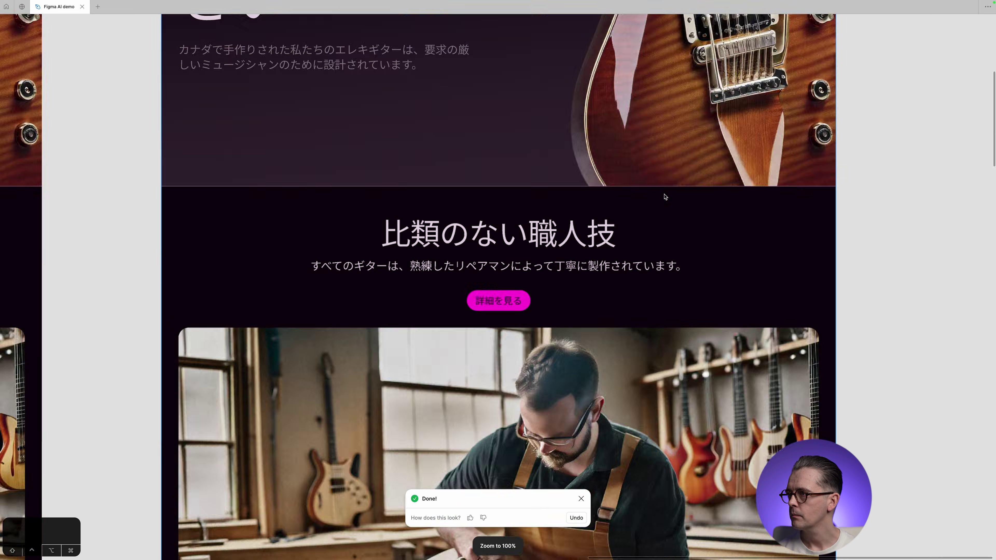
pyautogui.scroll(10, 799, 199)
pyautogui.press('Escape')
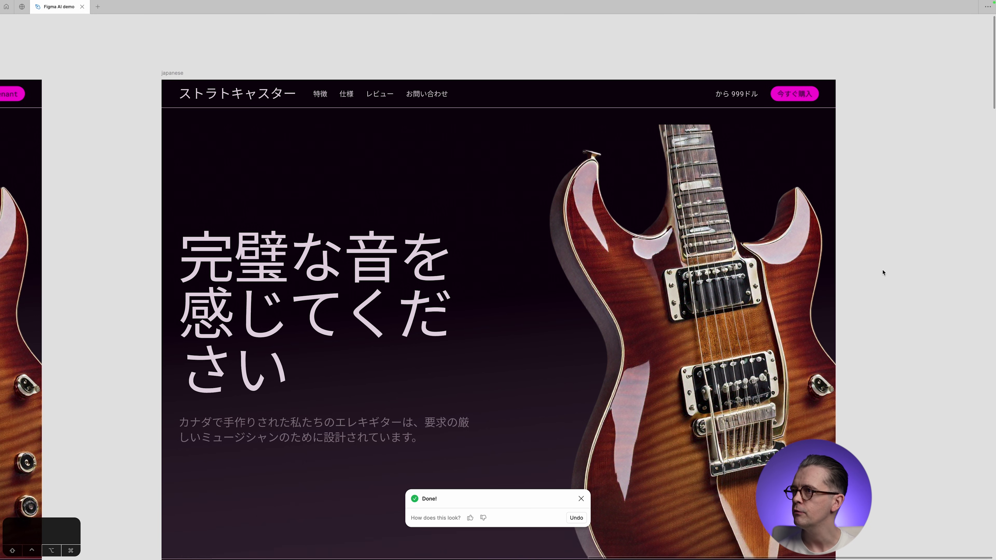
pyautogui.scroll(-20, 883, 272)
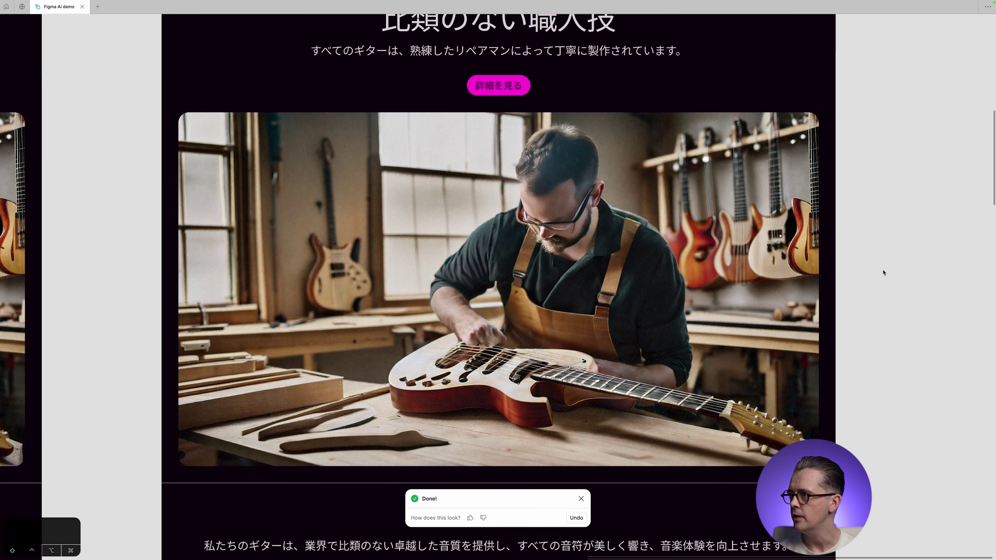
pyautogui.scroll(1, 883, 272)
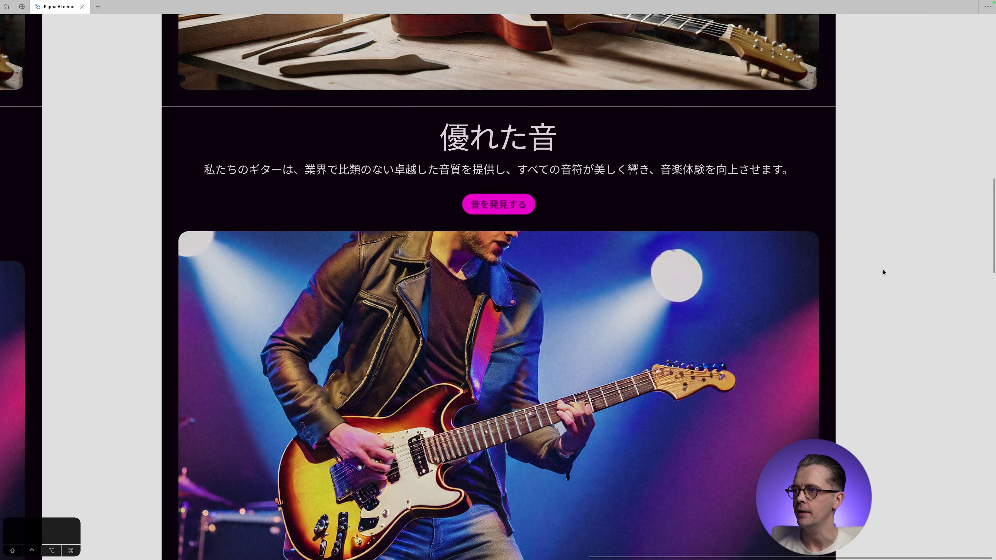
pyautogui.scroll(-5, 883, 272)
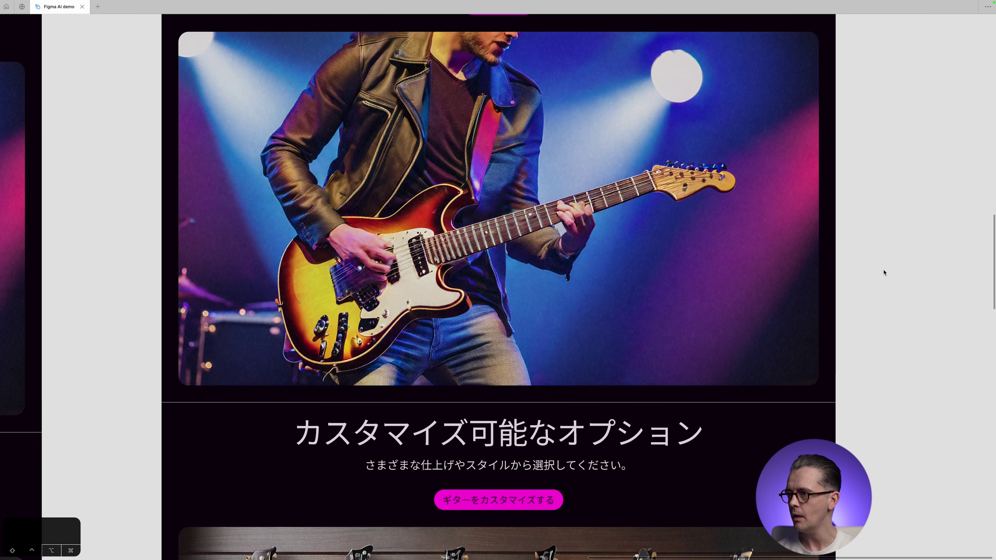
pyautogui.scroll(2, 884, 272)
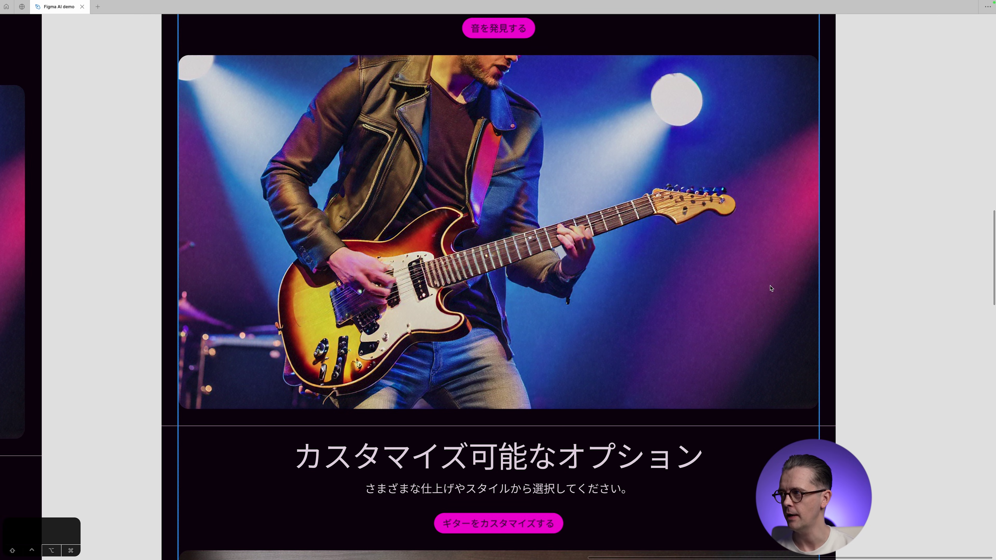
# Run AI Remove background on the Japanese page's guitarist photo and zoom in on the headstock edges.
pyautogui.keyDown('super'); pyautogui.click(771, 288); pyautogui.keyUp('super')
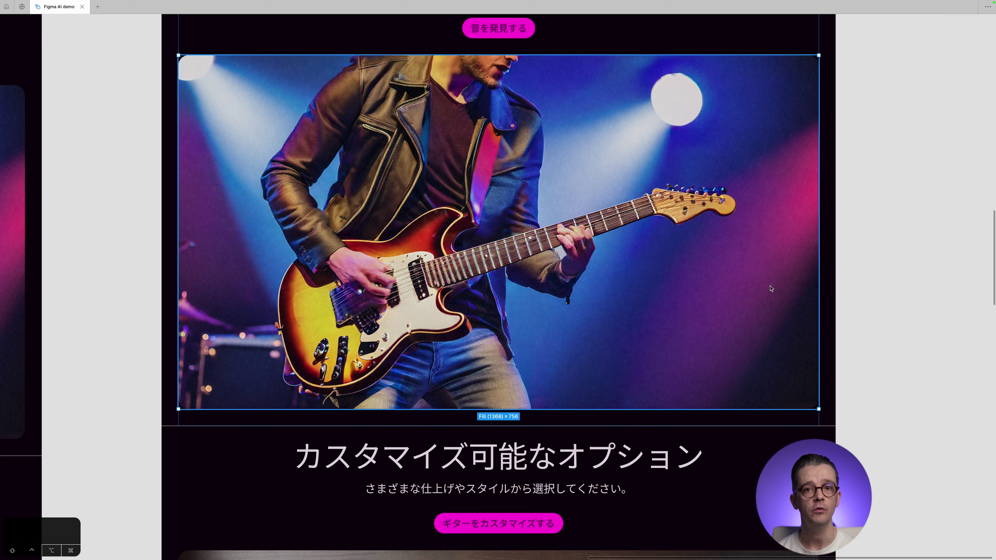
pyautogui.hscroll(4, 771, 288)
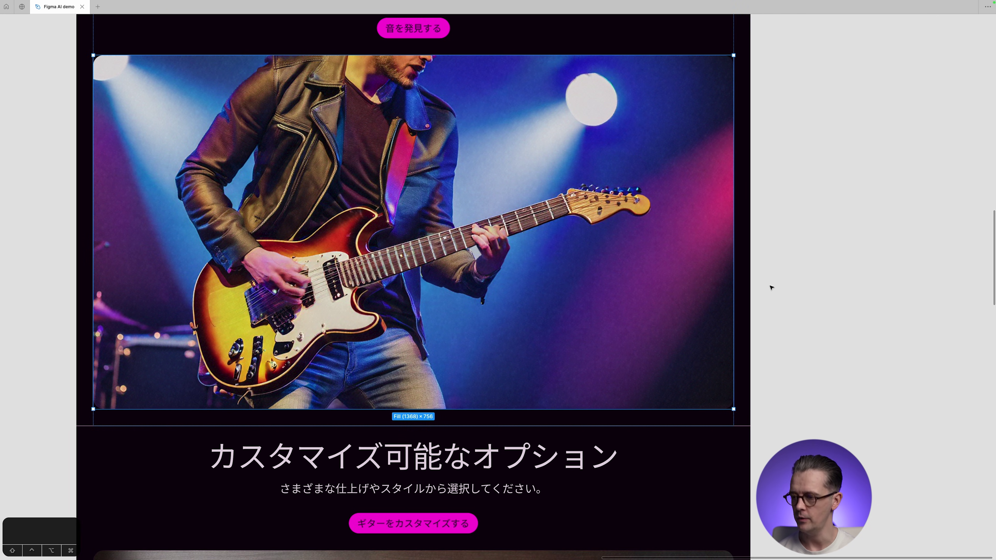
pyautogui.press('super+k')
pyautogui.write('re')
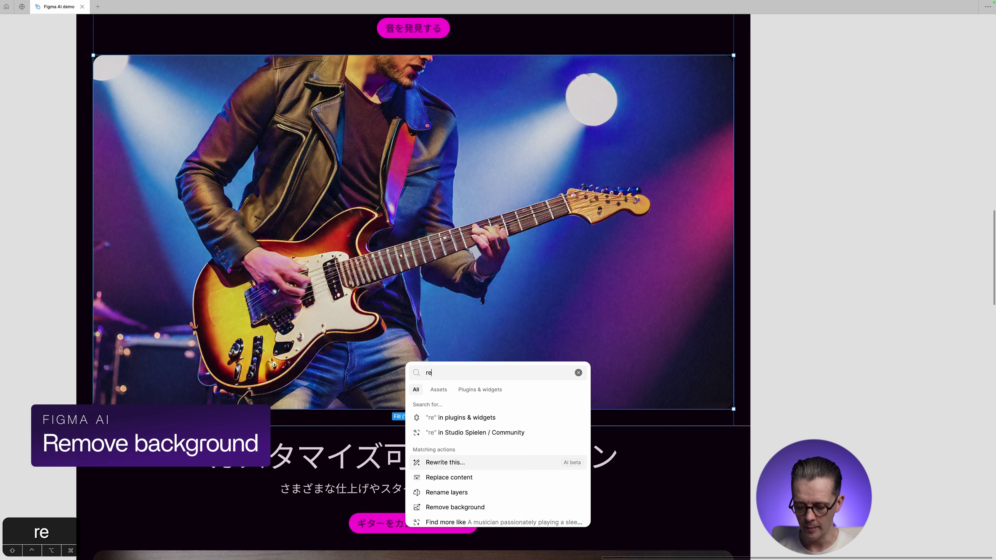
pyautogui.write('move ba')
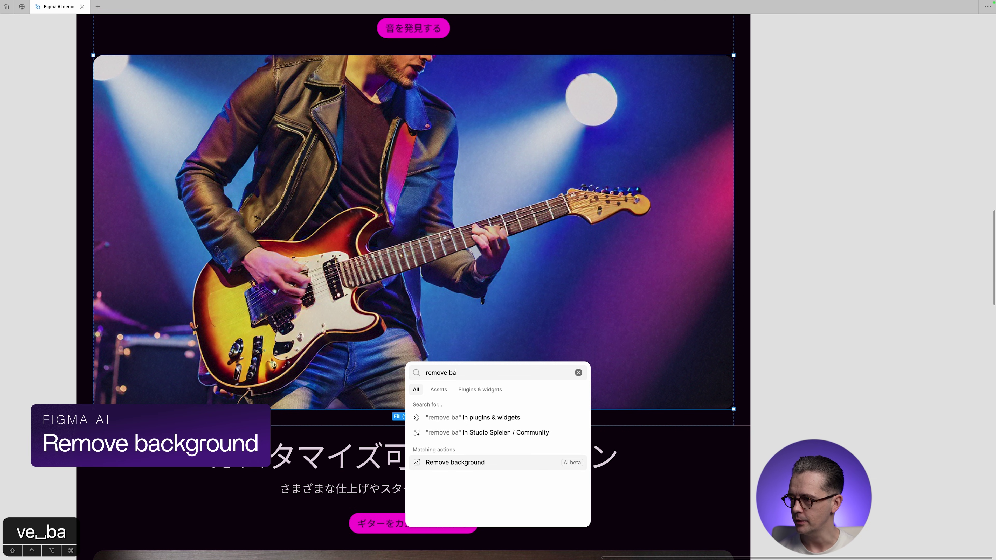
pyautogui.click(474, 462)
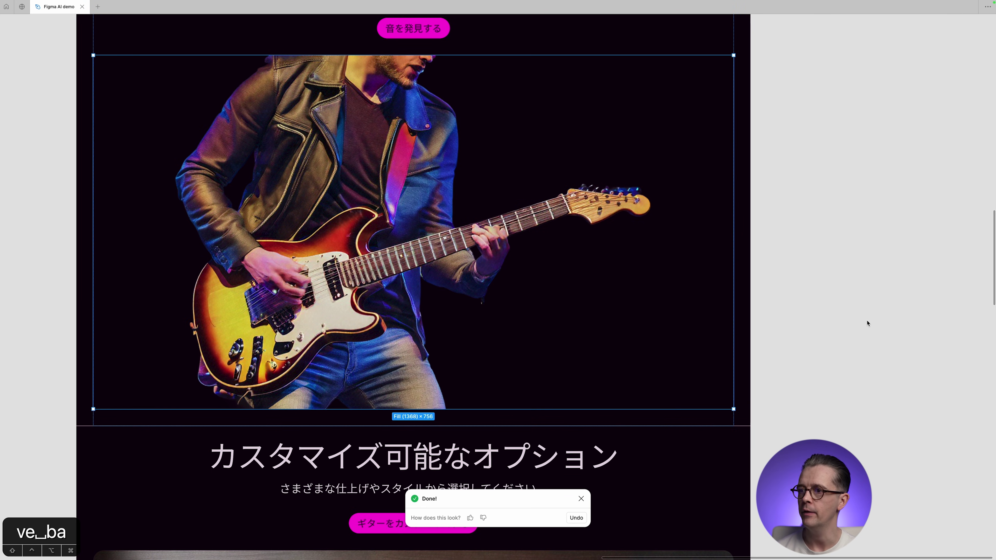
pyautogui.click(868, 323)
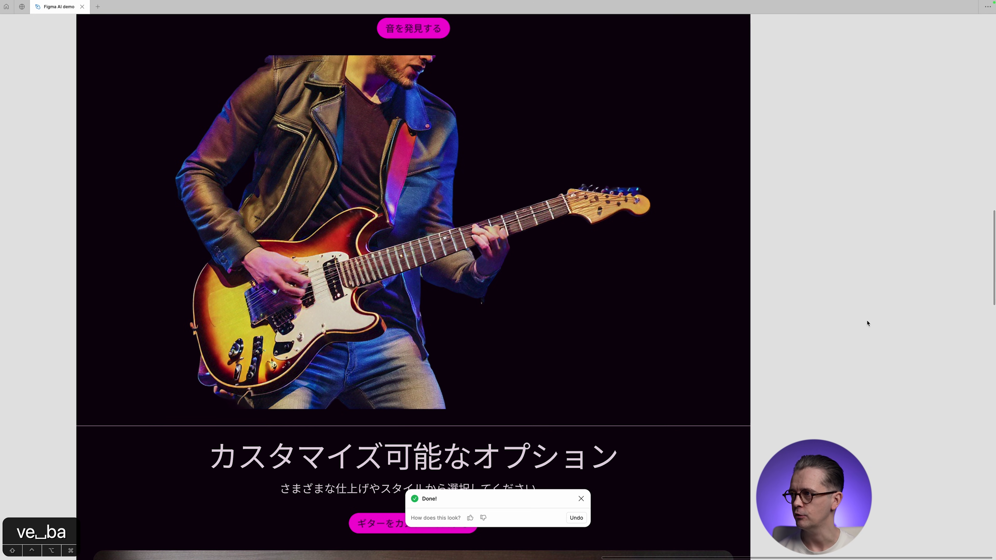
pyautogui.press('z')
pyautogui.moveTo(663, 175); pyautogui.dragTo(542, 254)
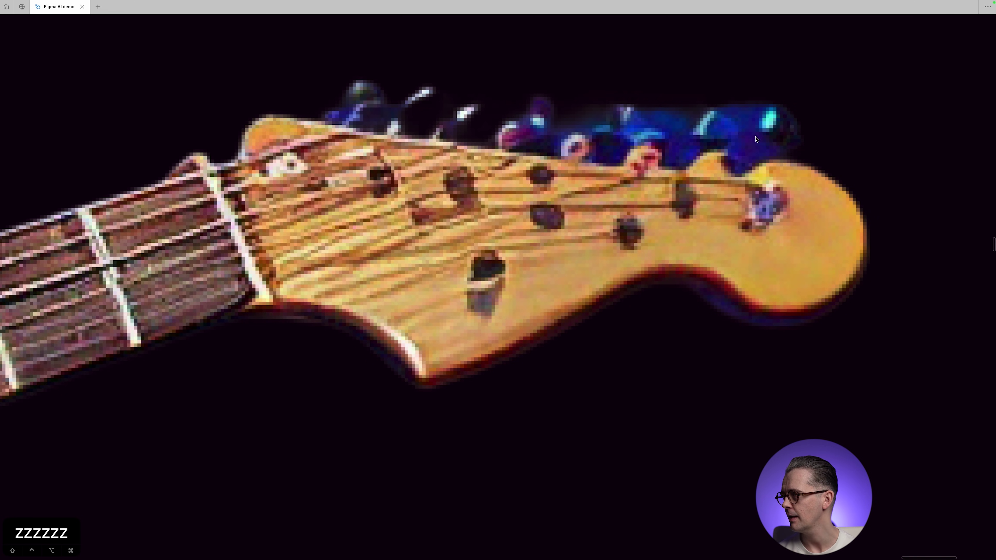
# Zoom in on the 優れた音 section and compare its cut-out guitarist with the French version.
pyautogui.hotkey('shift', '0')
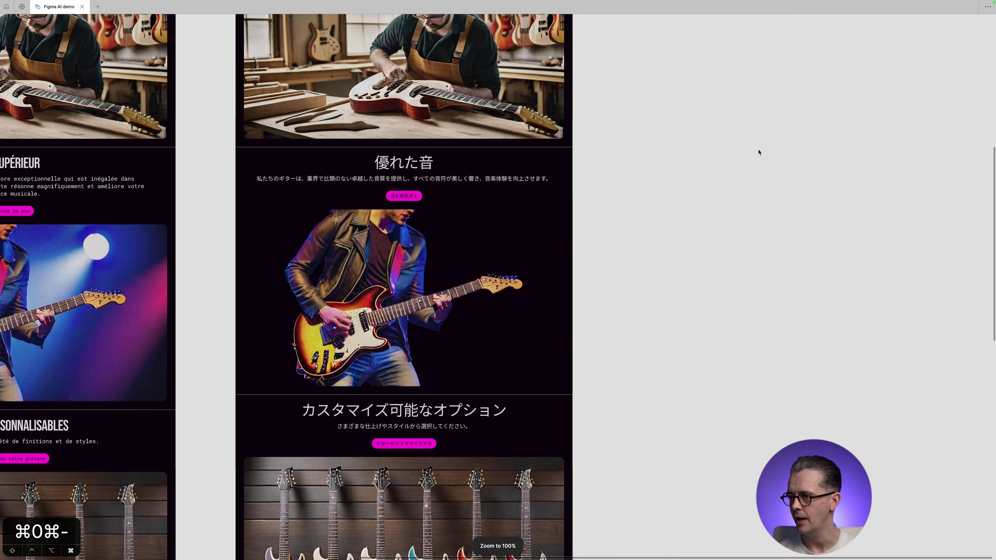
pyautogui.scroll(-10, 444, 267)
pyautogui.scroll(11, 451, 329)
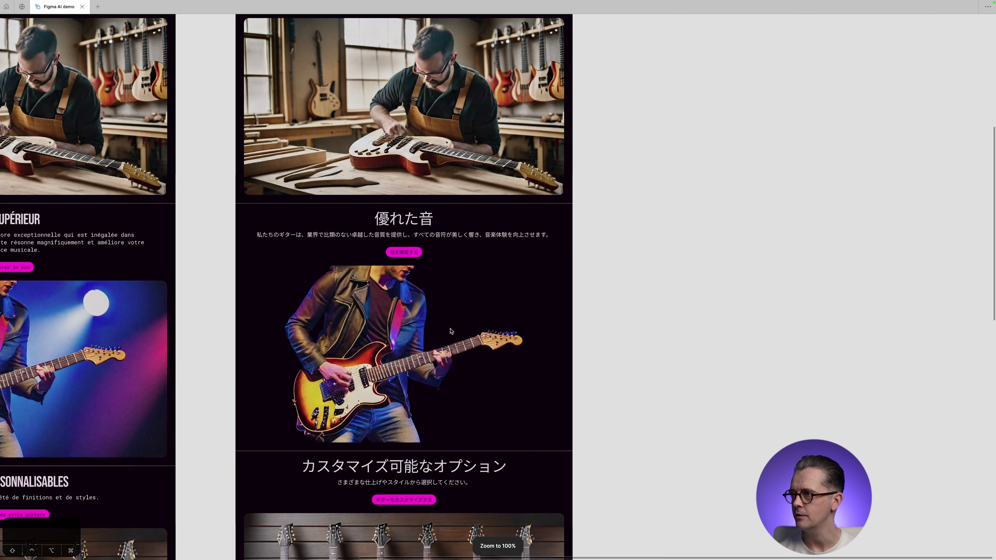
pyautogui.scroll(10, 451, 332)
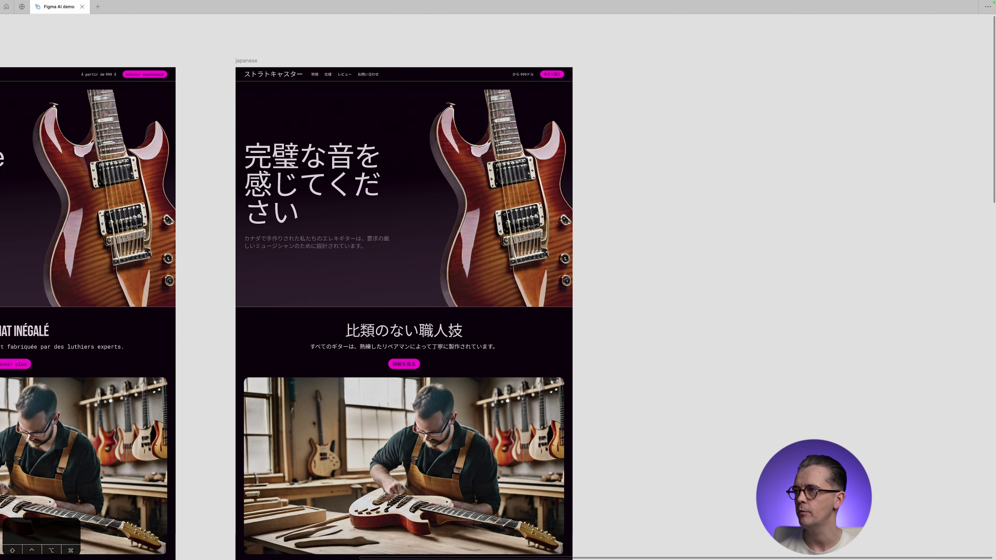
pyautogui.scroll(-9, 451, 332)
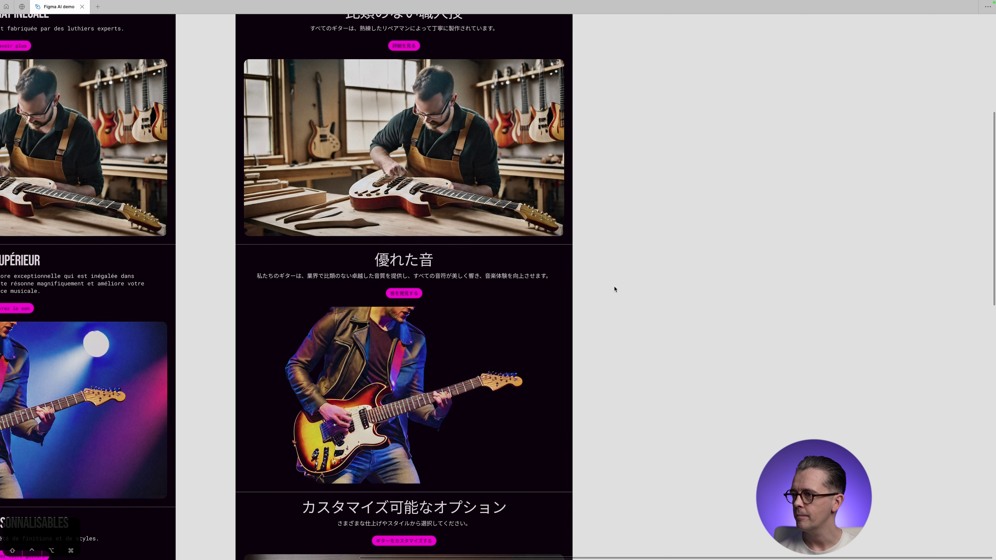
pyautogui.press('z')
pyautogui.moveTo(646, 262); pyautogui.dragTo(216, 467)
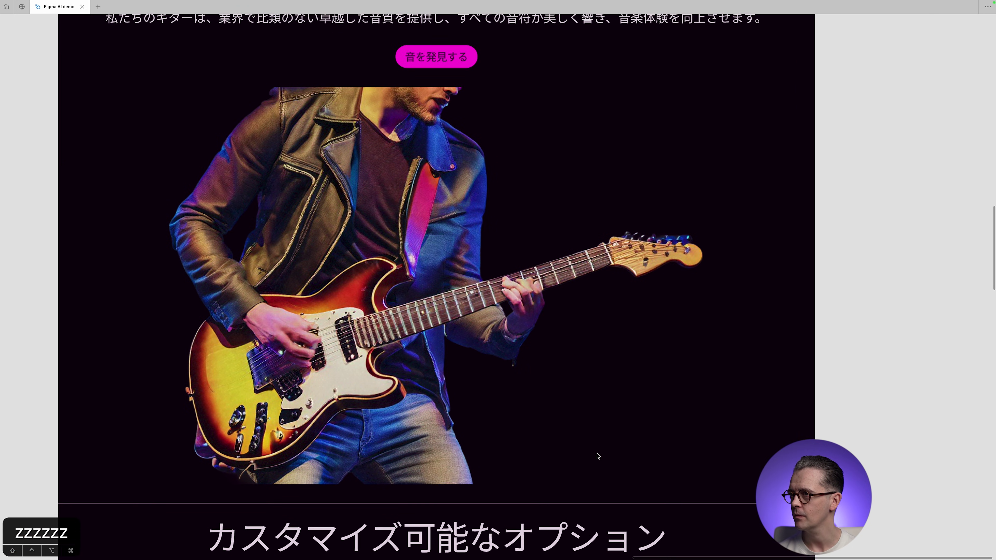
pyautogui.scroll(-1, 598, 456)
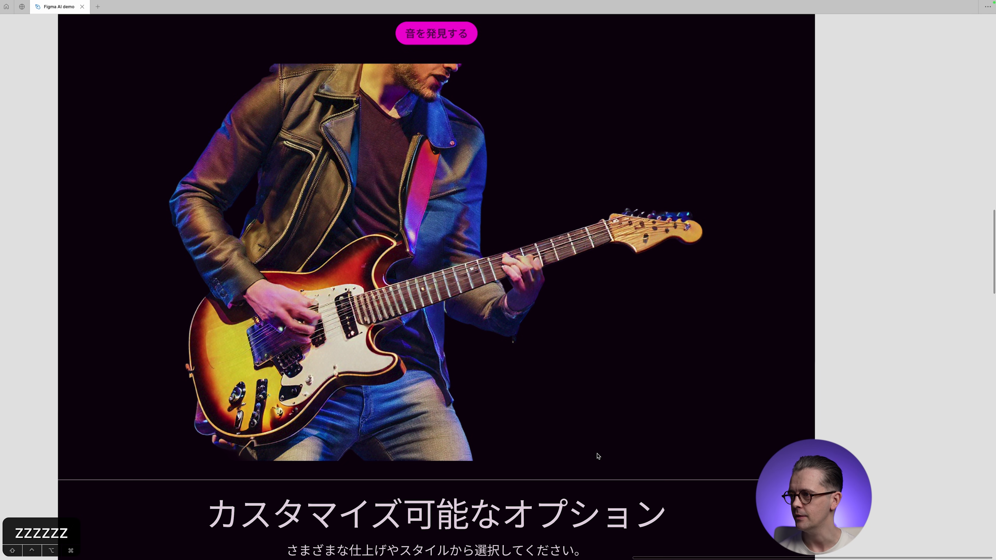
pyautogui.hscroll(-10, 598, 455)
pyautogui.hscroll(-5, 598, 456)
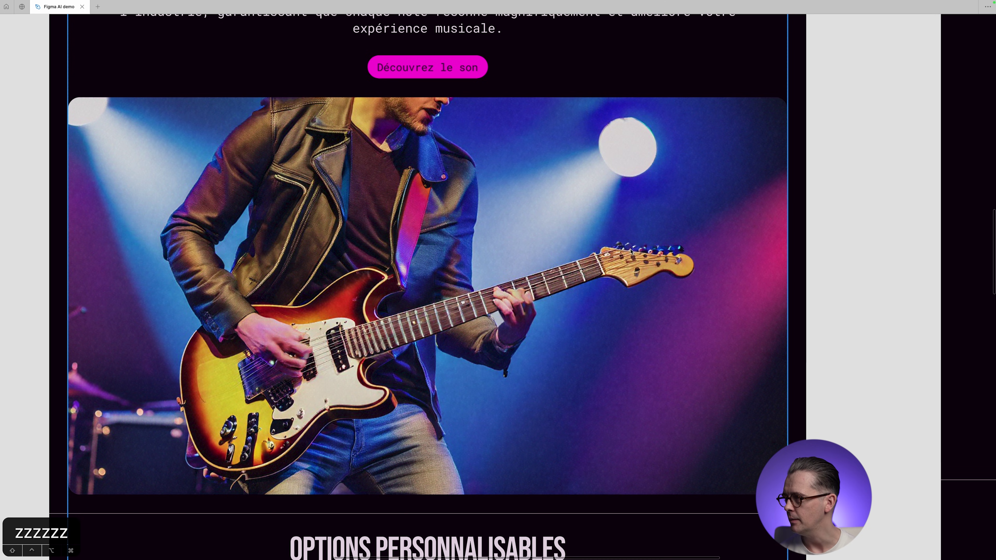
pyautogui.hscroll(12, 632, 325)
pyautogui.hscroll(6, 631, 325)
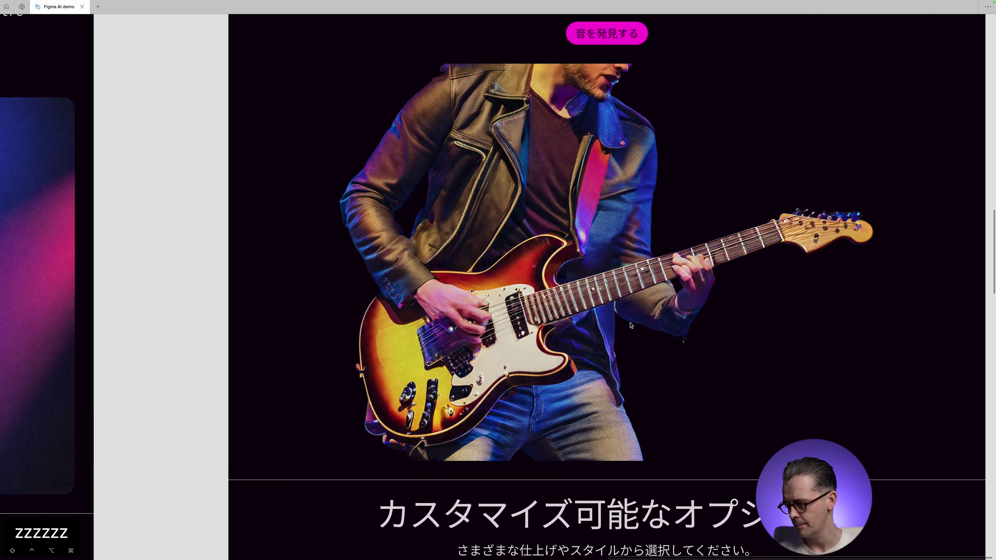
pyautogui.scroll(-10, 630, 325)
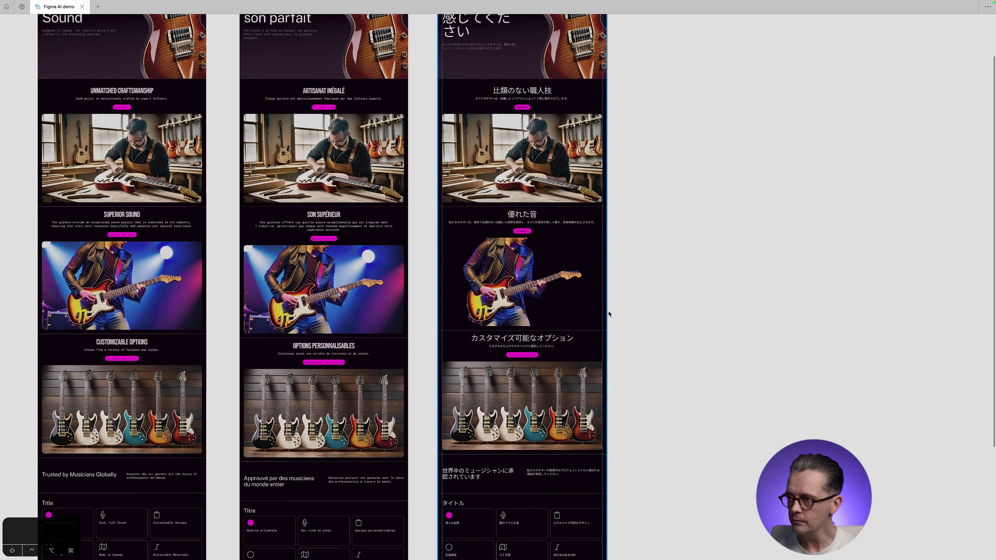
pyautogui.scroll(3, 630, 324)
pyautogui.hscroll(-3, 431, 275)
# Select the English landing page frame and restore the editing panels.
pyautogui.click(199, 87)
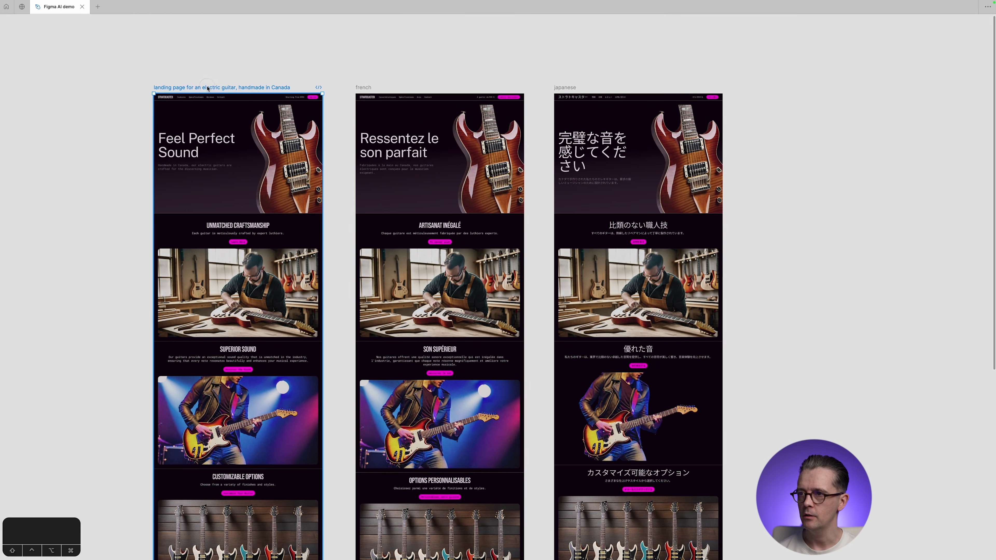
pyautogui.hscroll(-3, 204, 89)
pyautogui.hotkey('ctrl', '\\')
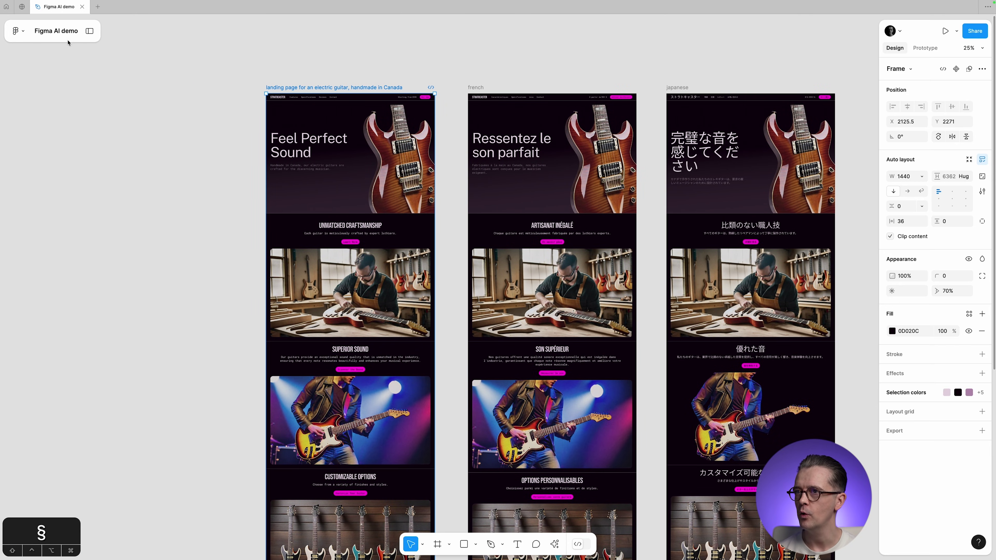
# Expand the English landing page's header and Navigation Bar layers in the Layers panel.
pyautogui.click(89, 31)
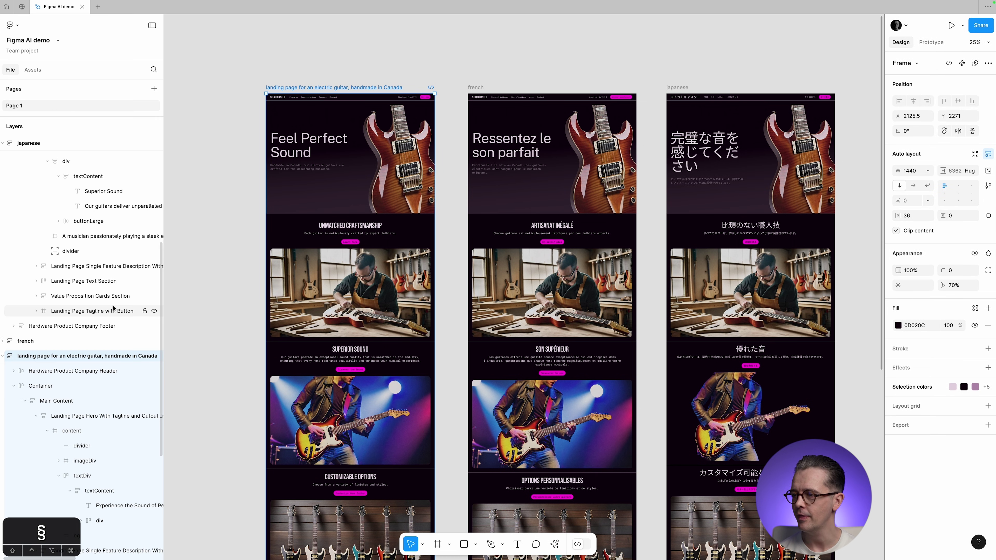
pyautogui.scroll(5, 114, 308)
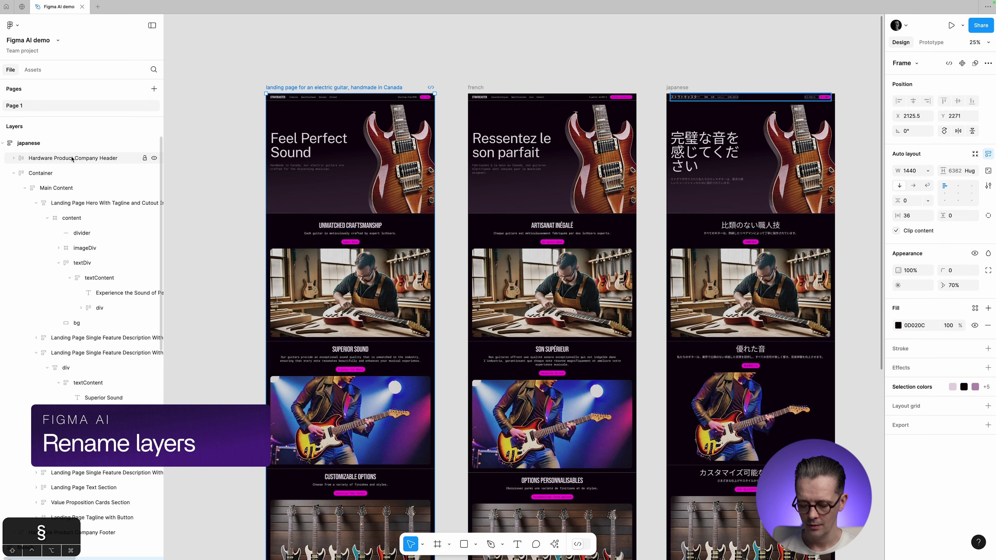
pyautogui.hotkey('alt', 'l')
pyautogui.click(260, 85)
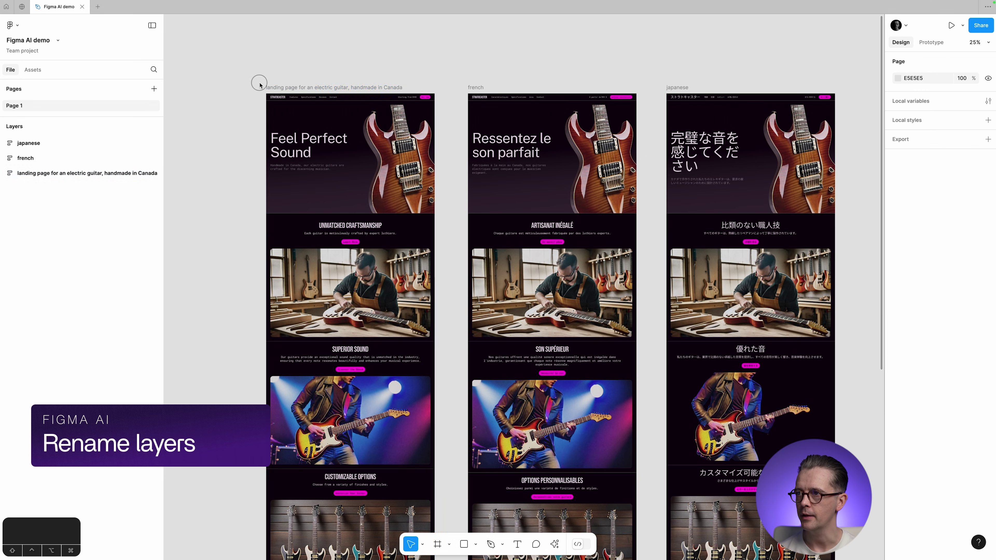
pyautogui.click(287, 89)
pyautogui.click(3, 173)
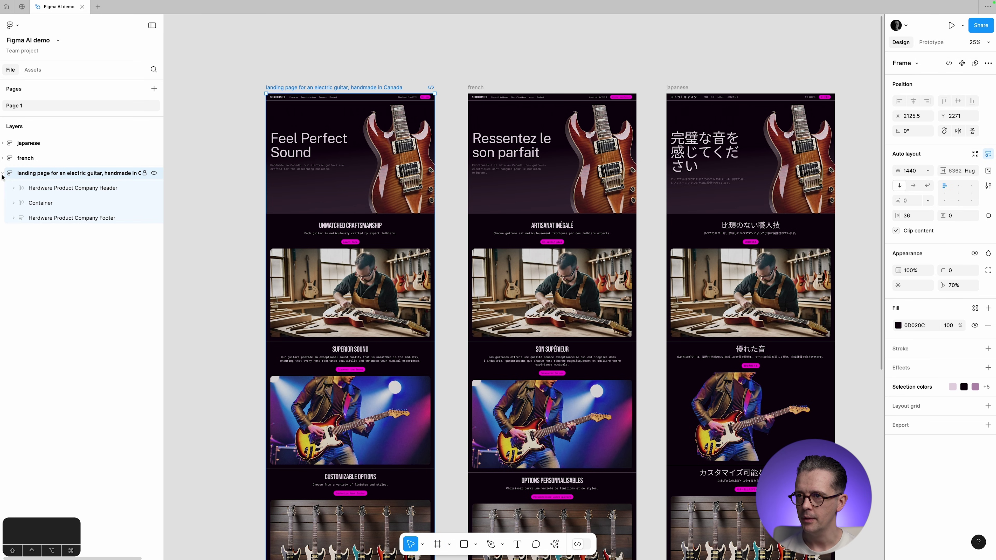
pyautogui.click(13, 188)
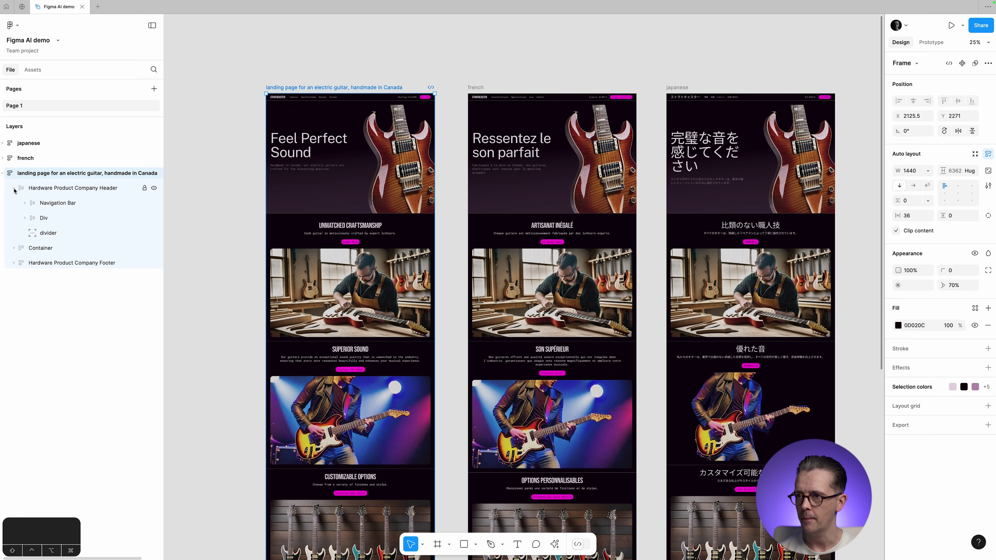
pyautogui.click(25, 203)
# Rename the Hardware Product Company Header layer to 'frame 1'.
pyautogui.click(73, 188)
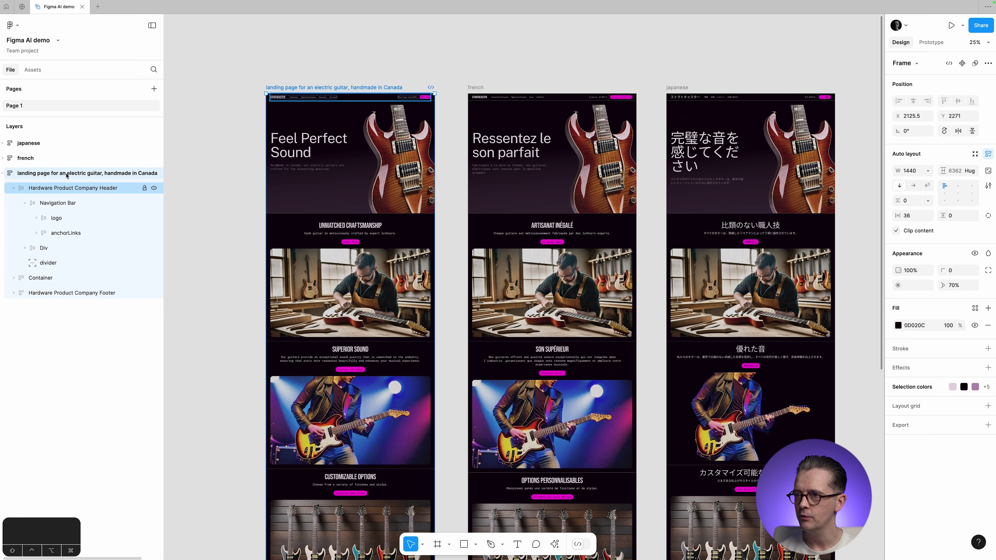
pyautogui.doubleClick(74, 188)
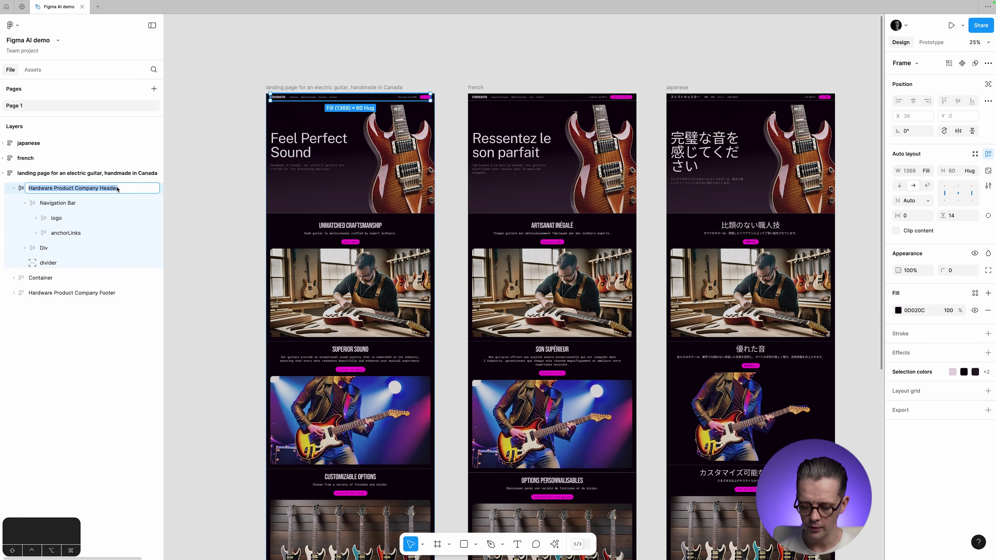
pyautogui.write('frame')
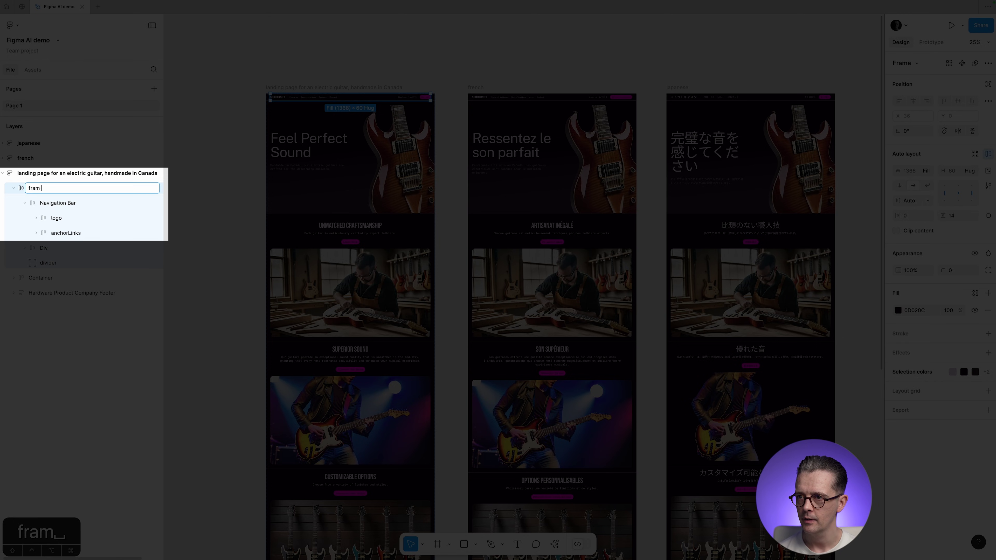
pyautogui.press('BackSpace')
pyautogui.write('e 1')
pyautogui.press('Left')
pyautogui.press('Left')
pyautogui.hotkey('shift', 'alt', 'Left')
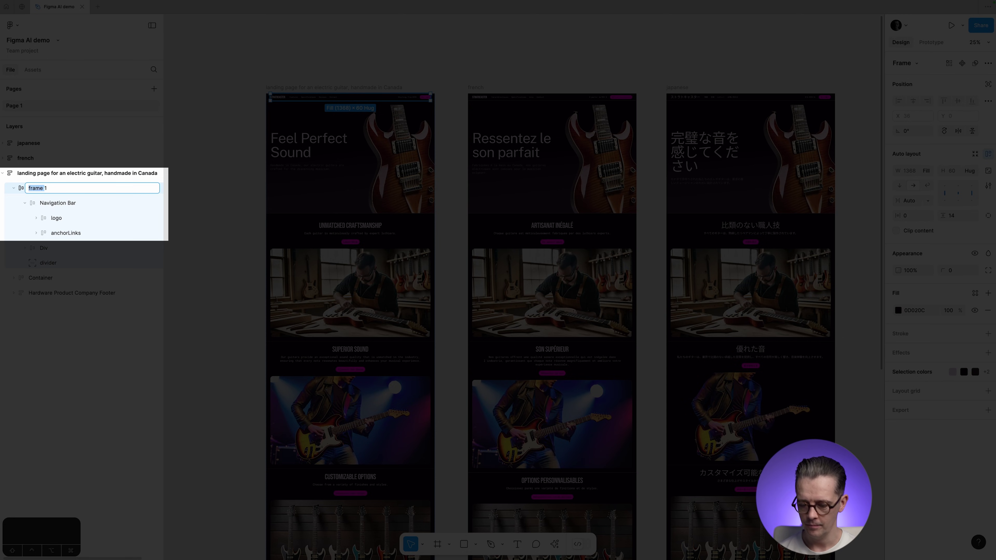
pyautogui.press('super+c')
pyautogui.press('Return')
# Rename the Navigation Bar layer to 'frame 2' and the logo layer to 'frame 3'.
pyautogui.click(84, 203)
pyautogui.doubleClick(84, 203)
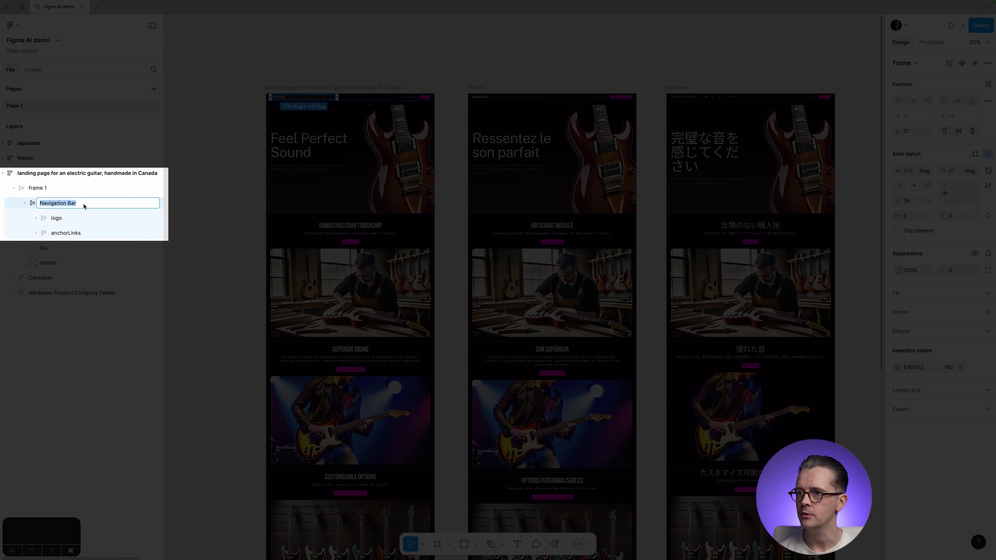
pyautogui.press('super+v')
pyautogui.write('2')
pyautogui.press('Return')
pyautogui.click(82, 218)
pyautogui.doubleClick(97, 219)
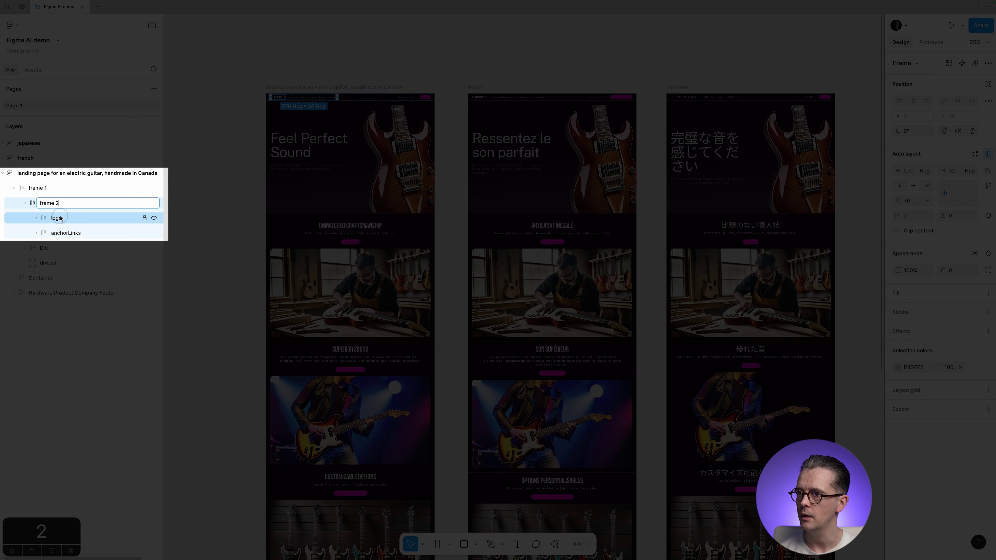
pyautogui.press('super+v')
pyautogui.write('3')
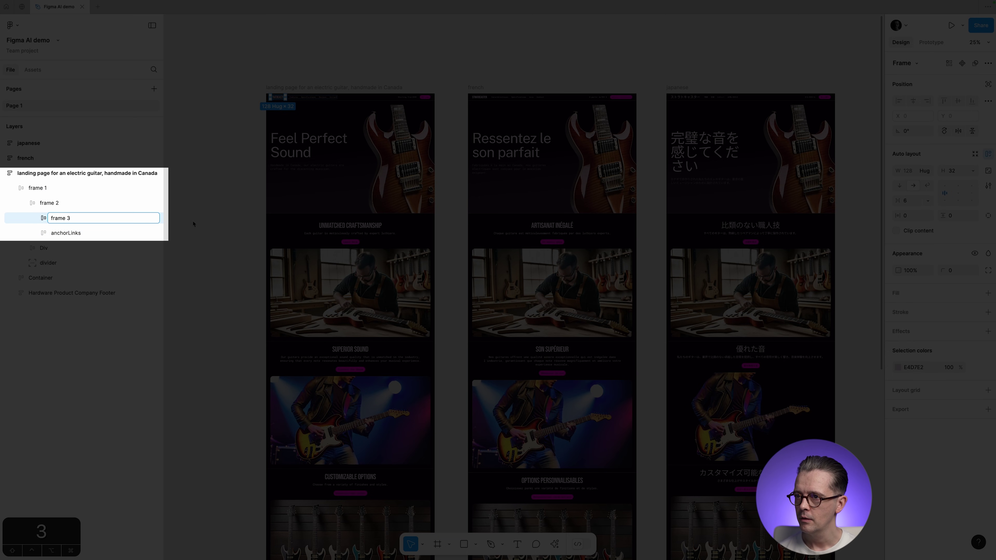
pyautogui.press('Return')
pyautogui.click(76, 176)
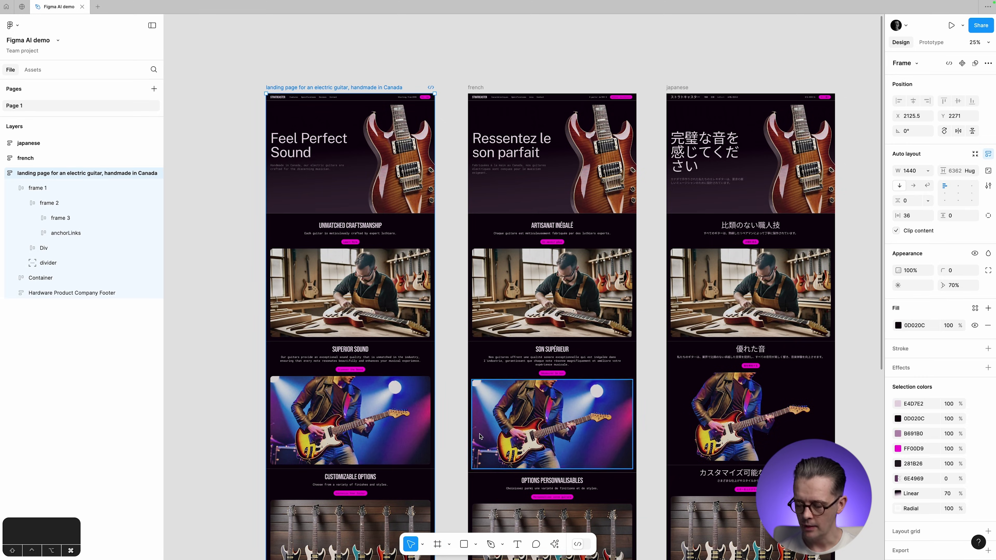
pyautogui.press('super+k')
# Run the AI Rename layers action on the English landing page frame.
pyautogui.write('rename')
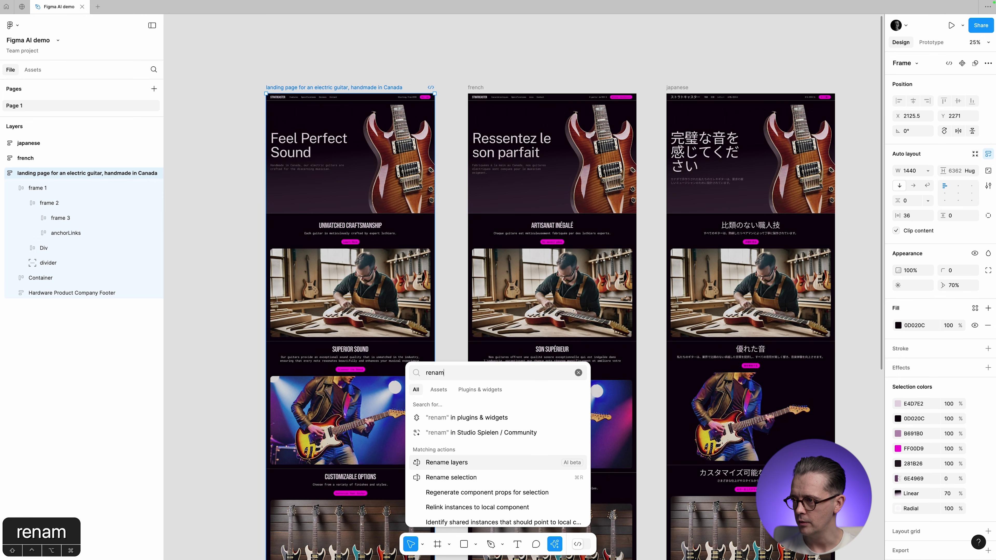
pyautogui.click(483, 464)
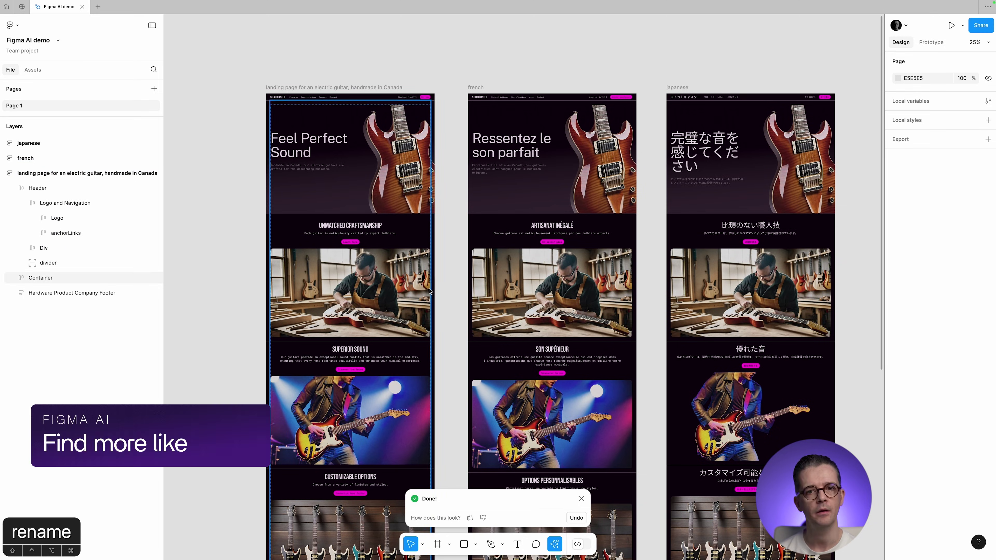
pyautogui.keyDown('super'); pyautogui.click(392, 282); pyautogui.keyUp('super')
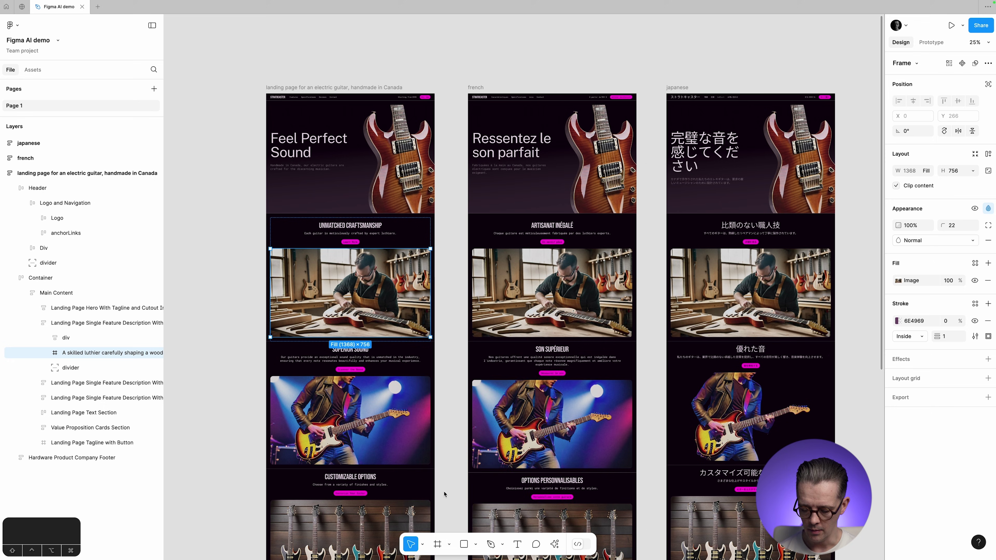
pyautogui.press('super+k')
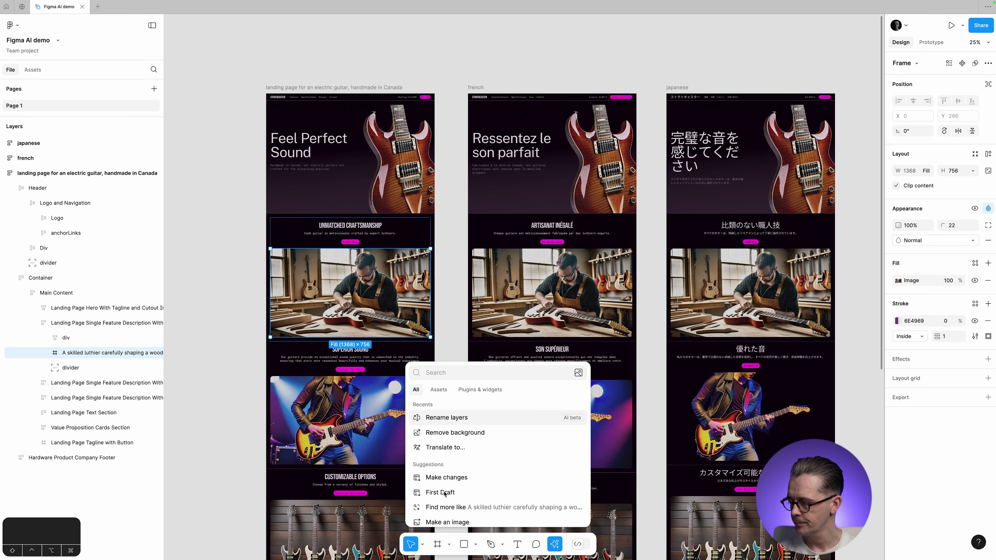
pyautogui.write('find more')
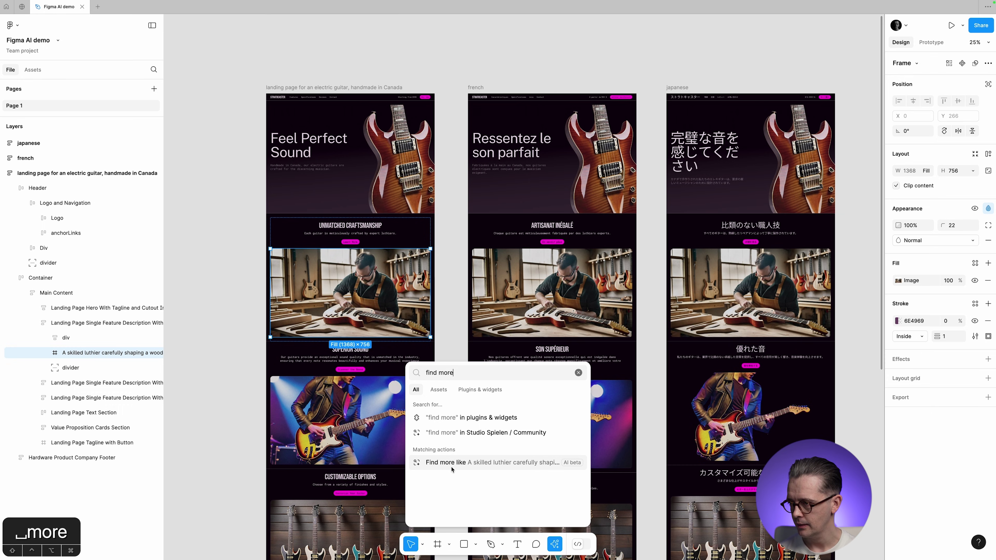
pyautogui.click(446, 462)
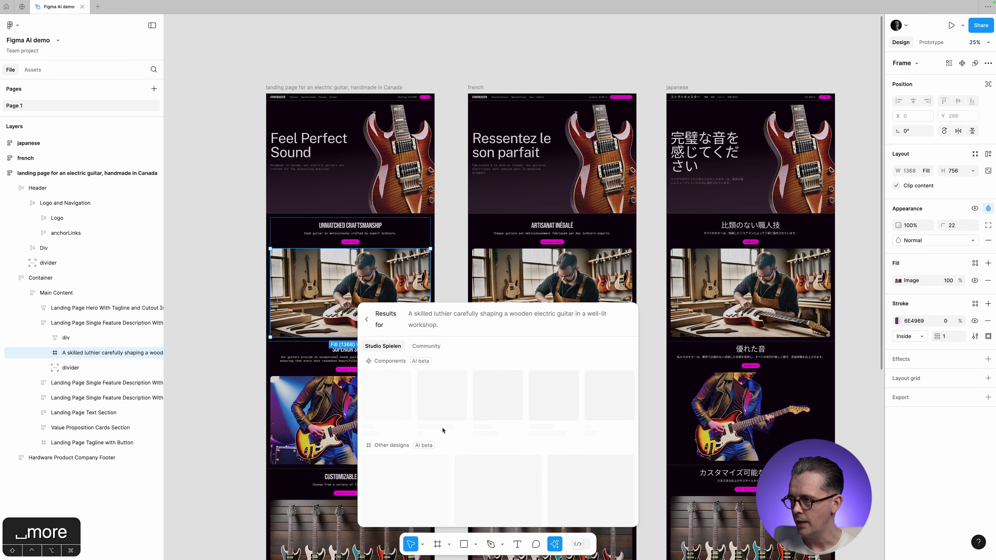
pyautogui.click(438, 346)
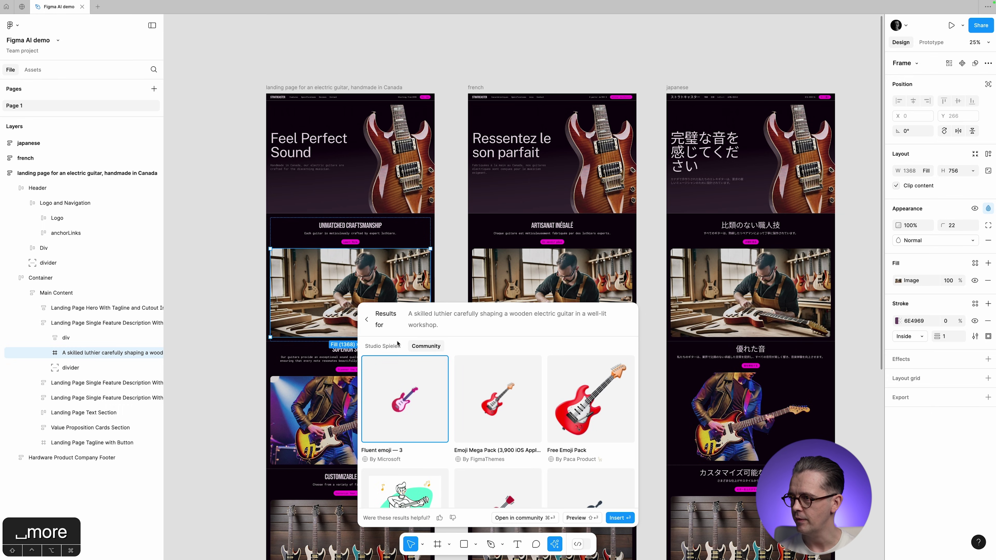
pyautogui.scroll(-5, 486, 417)
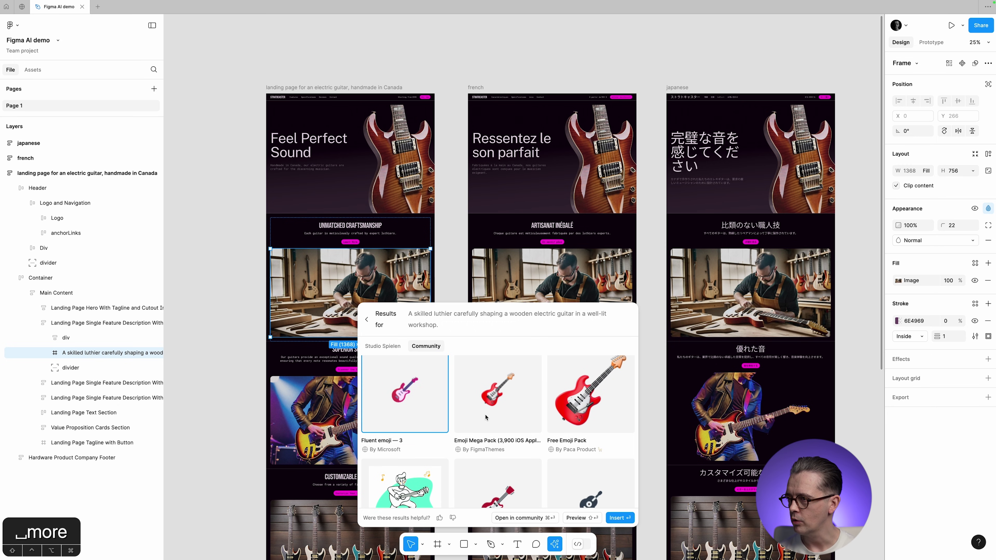
pyautogui.scroll(-5, 485, 417)
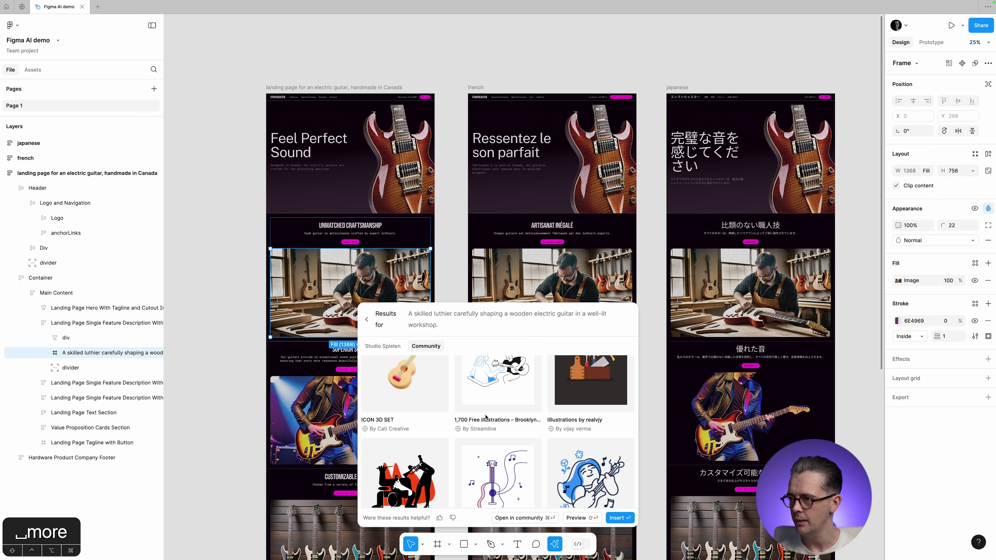
pyautogui.scroll(2, 485, 417)
pyautogui.scroll(-3, 451, 432)
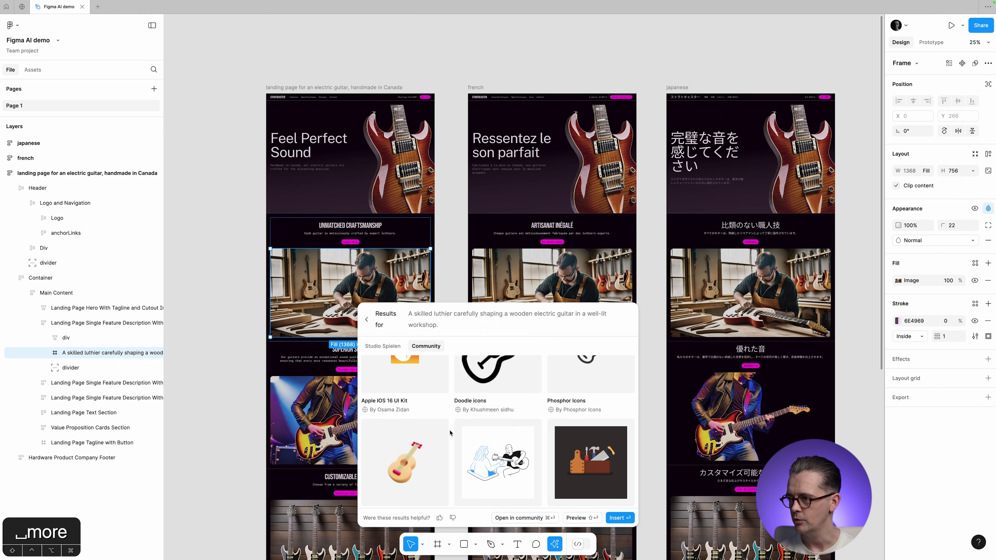
pyautogui.scroll(-5, 536, 435)
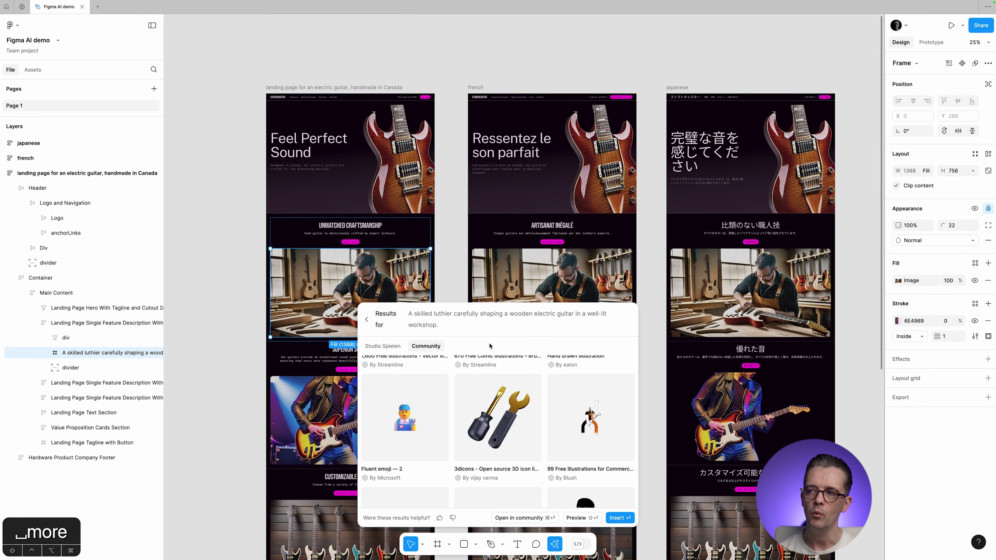
pyautogui.click(222, 420)
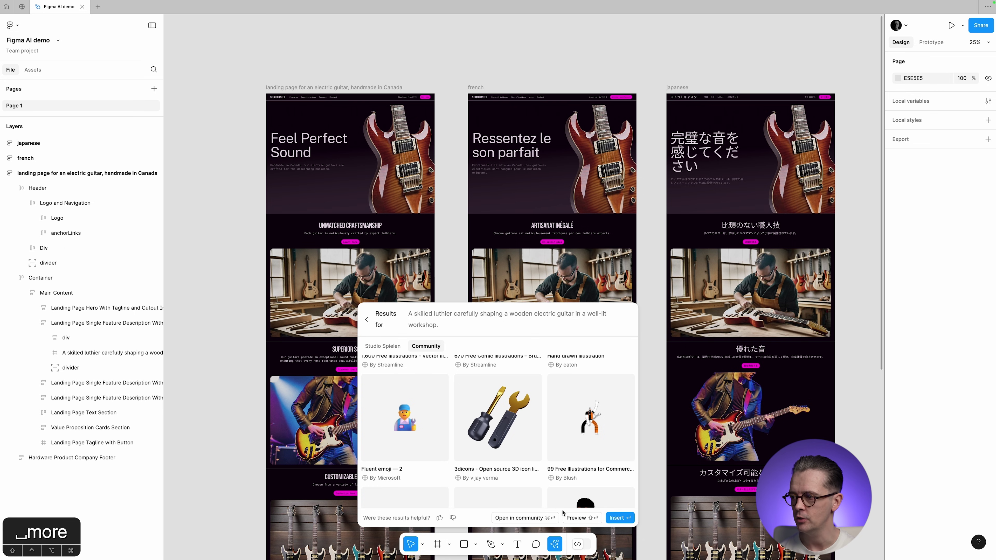
pyautogui.click(226, 458)
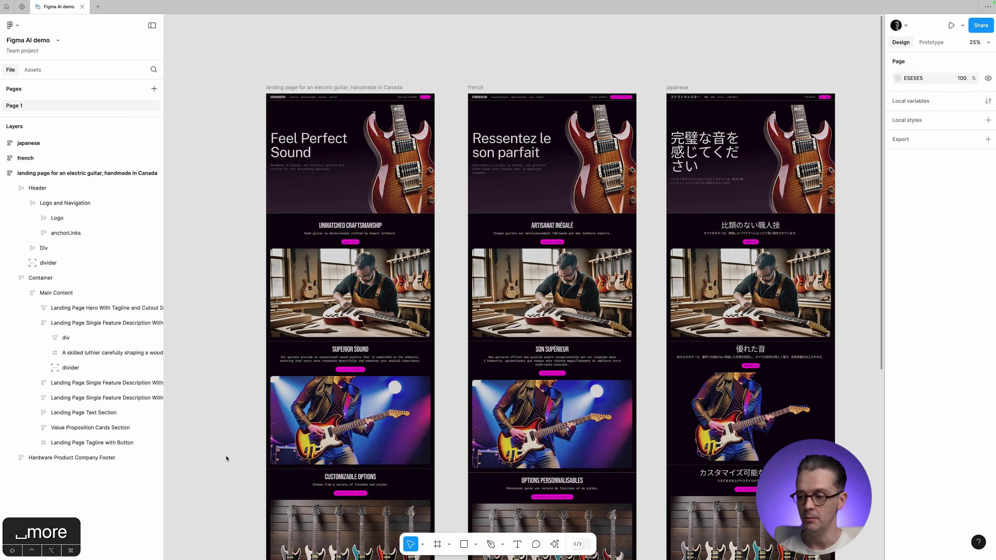
# Add a new 1440×1024 Desktop frame beside the three language pages.
pyautogui.scroll(5, 389, 325)
pyautogui.hscroll(-4, 678, 308)
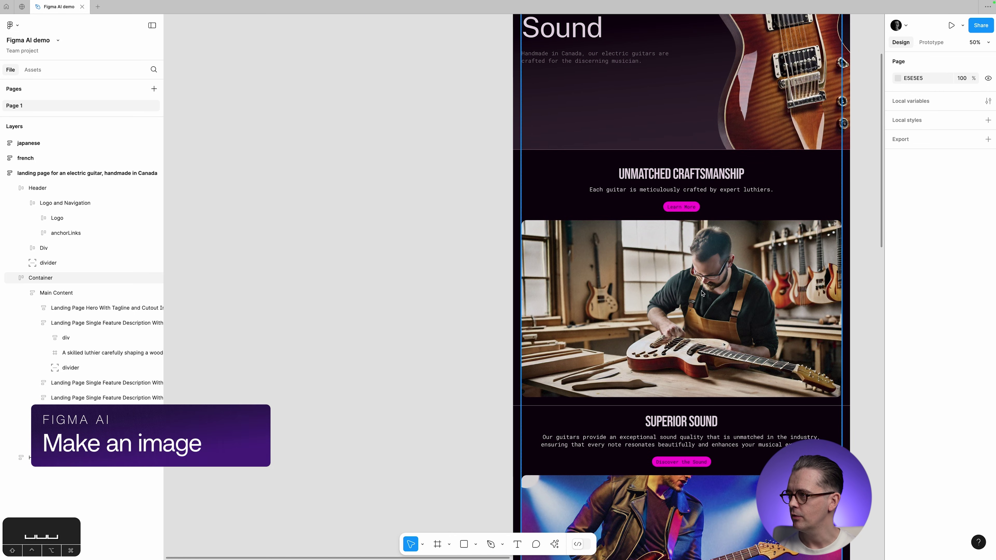
pyautogui.scroll(3, 679, 310)
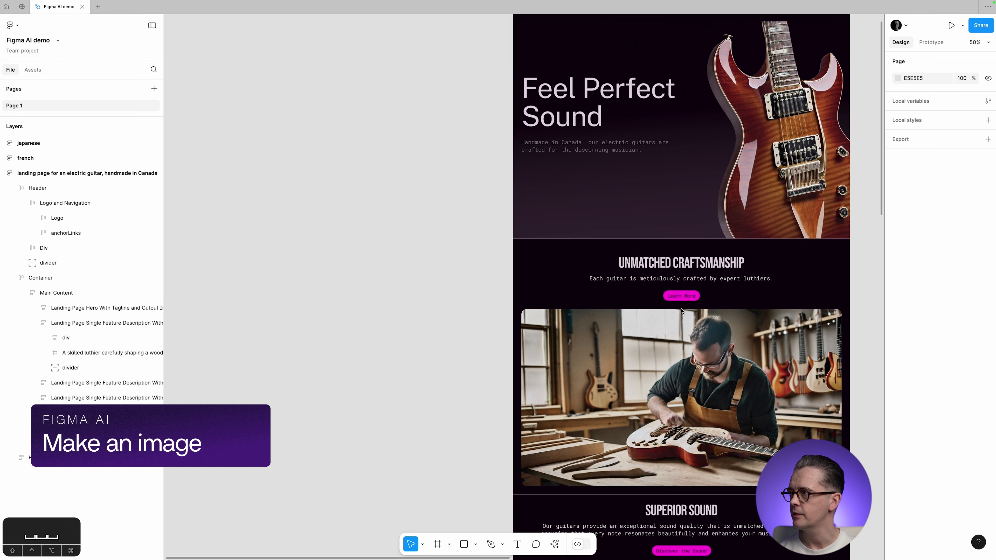
pyautogui.scroll(-15, 681, 311)
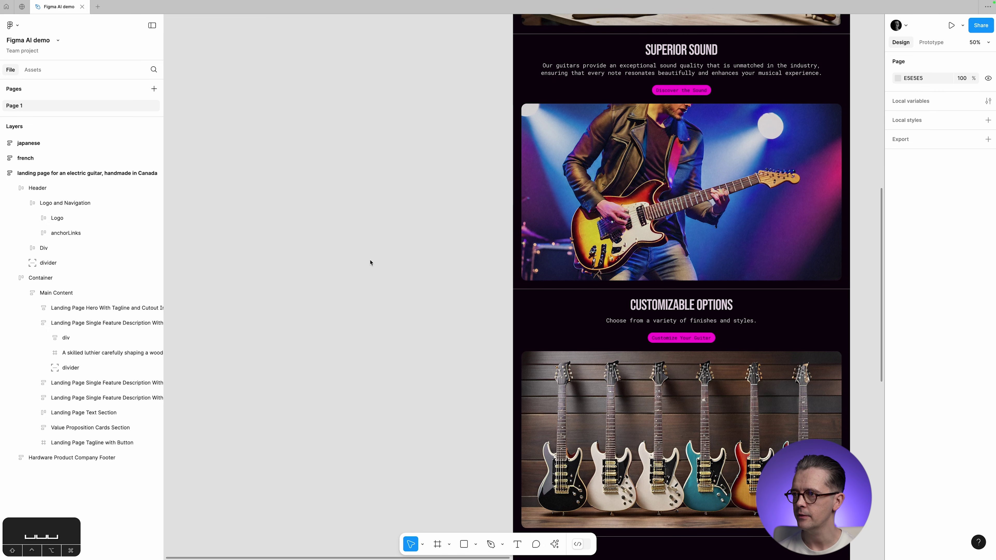
pyautogui.press('f')
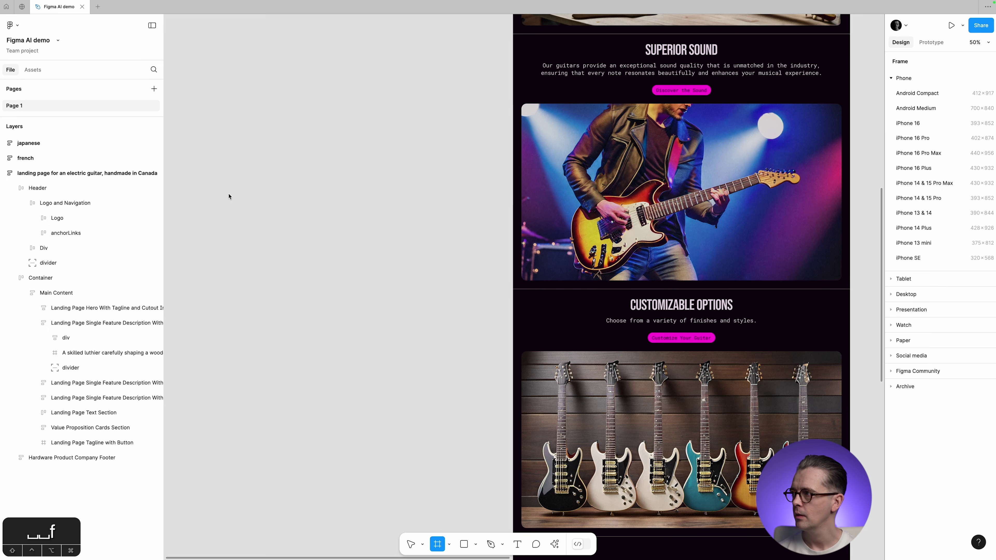
pyautogui.click(892, 296)
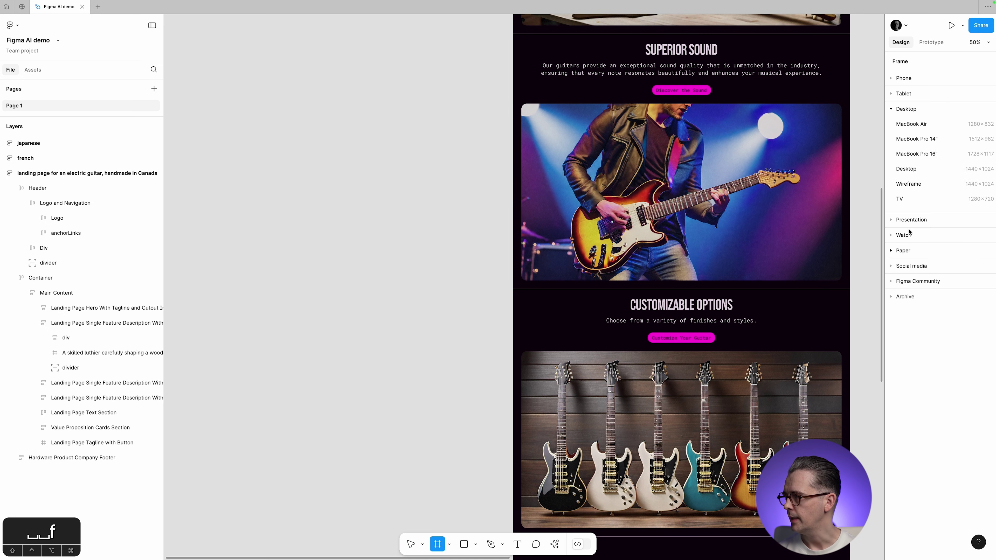
pyautogui.click(924, 168)
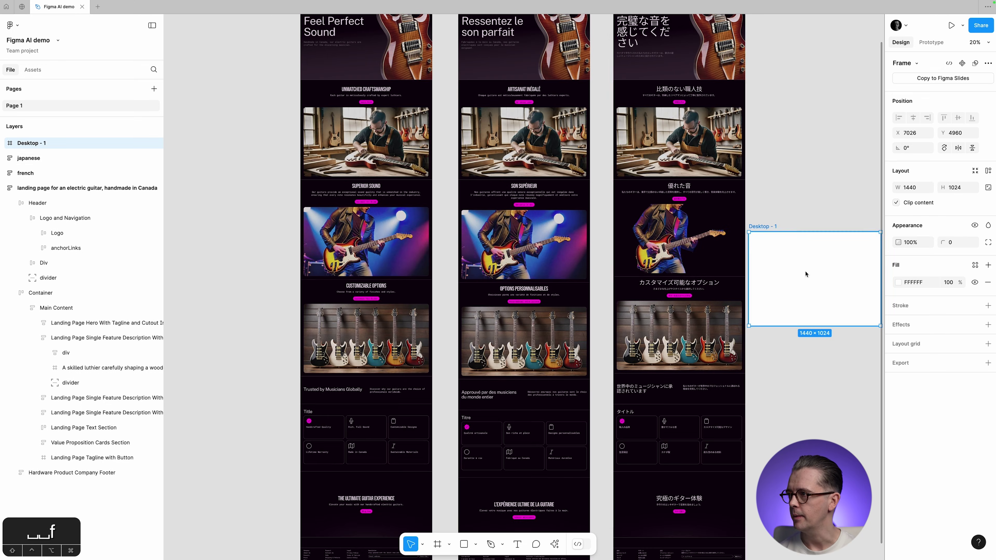
# Fit Desktop - 1 in view and show it at 100% size.
pyautogui.hscroll(5, 805, 274)
pyautogui.hotkey('shift', '2')
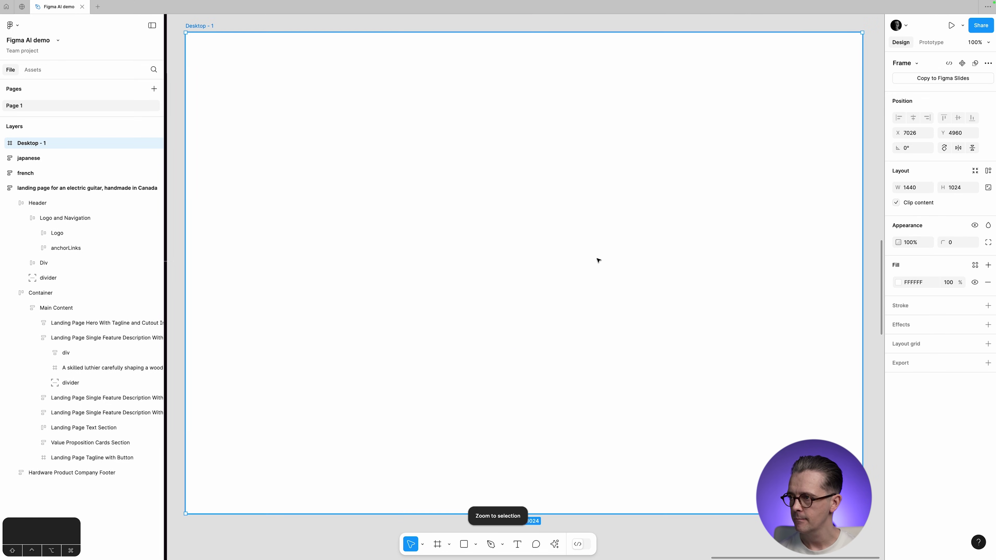
pyautogui.press('super+0')
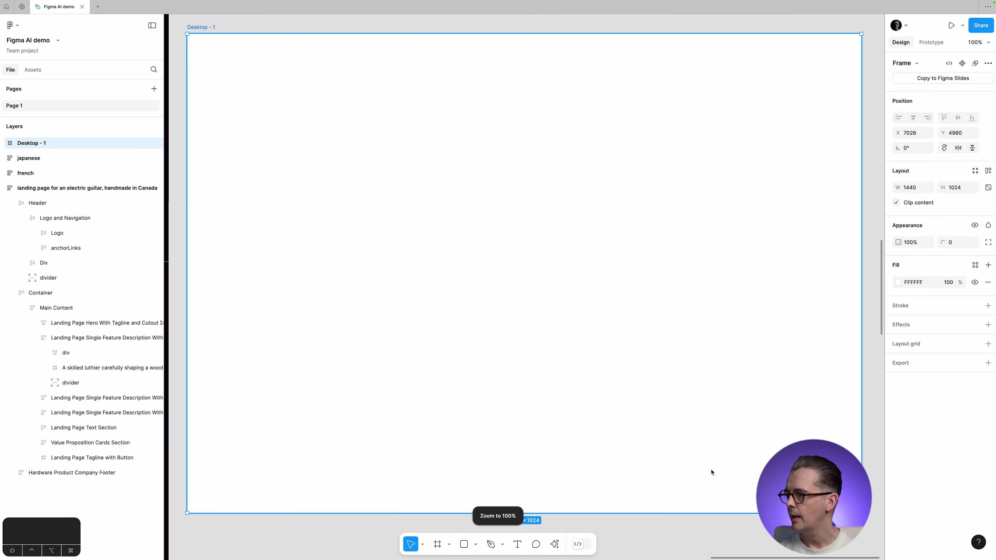
pyautogui.click(555, 544)
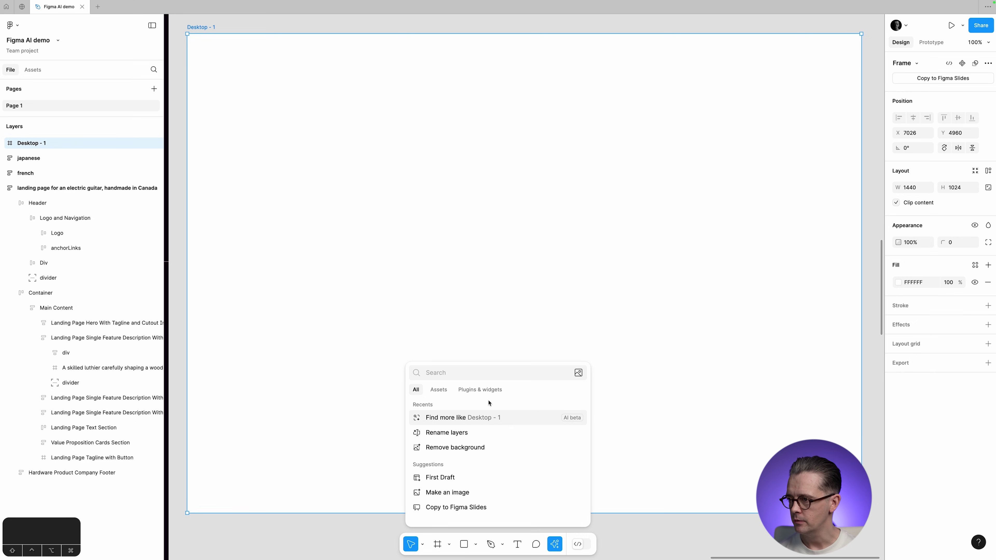
# Make an AI image from 'female 30 year old guitar player practising at home in a modernist lounge room'.
pyautogui.write('make an')
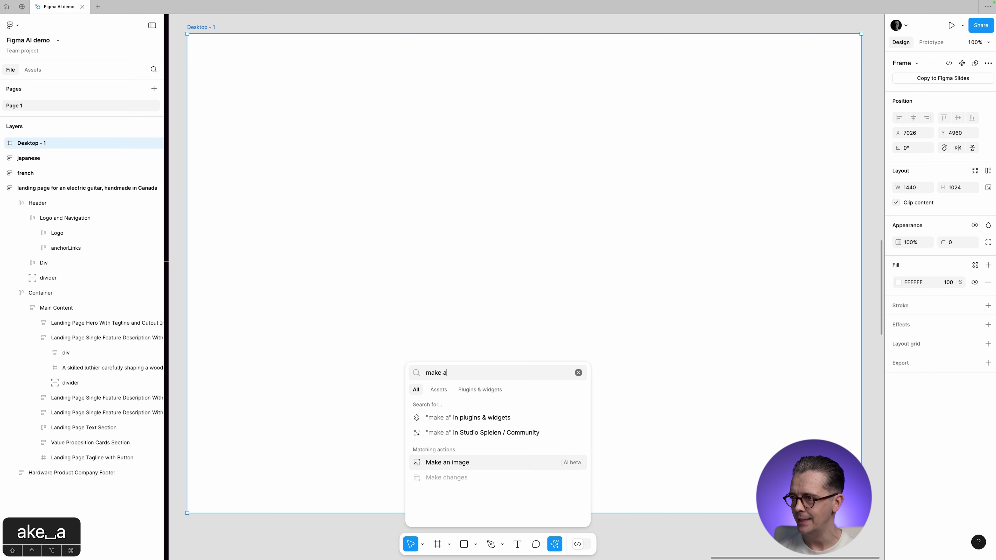
pyautogui.click(448, 463)
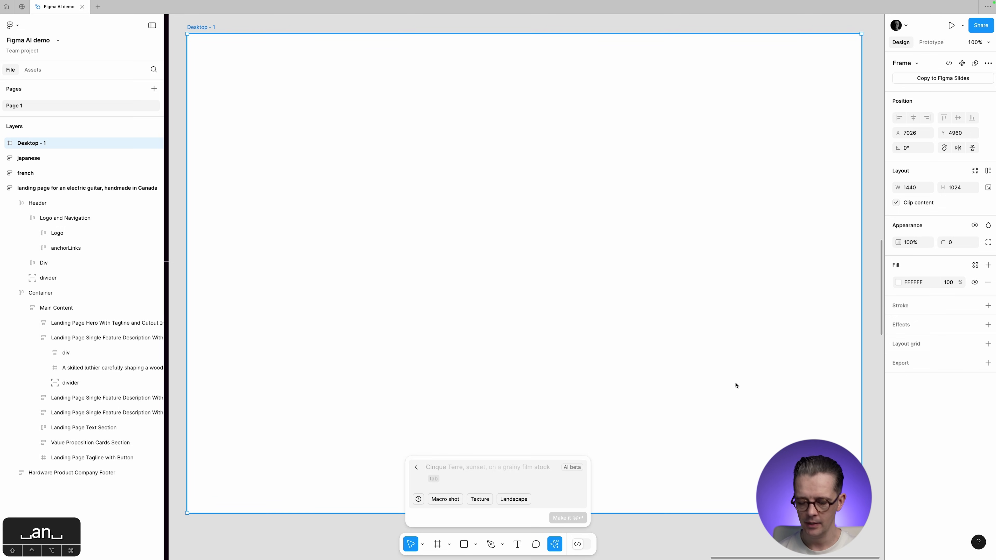
pyautogui.write('fem')
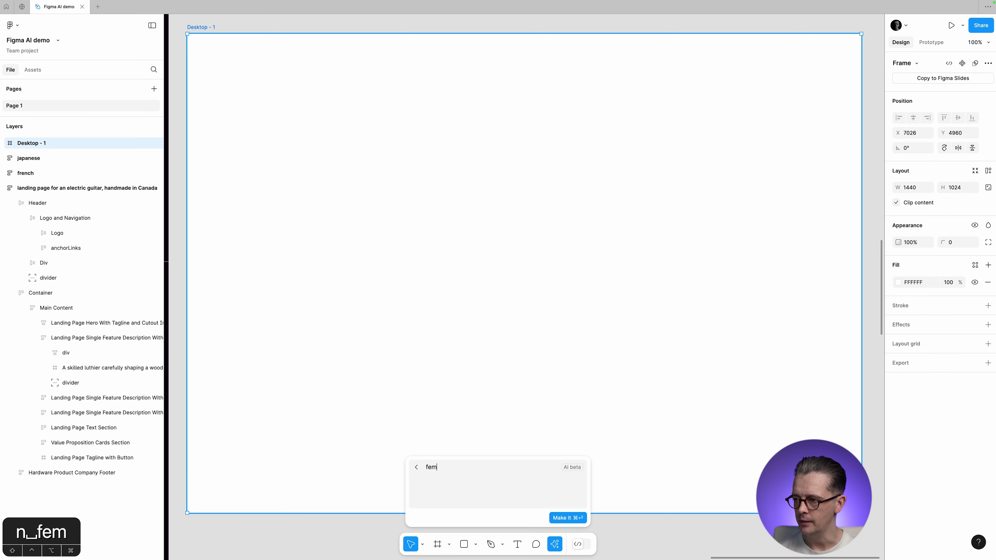
pyautogui.write('ale 30 year old guitar player practising at home')
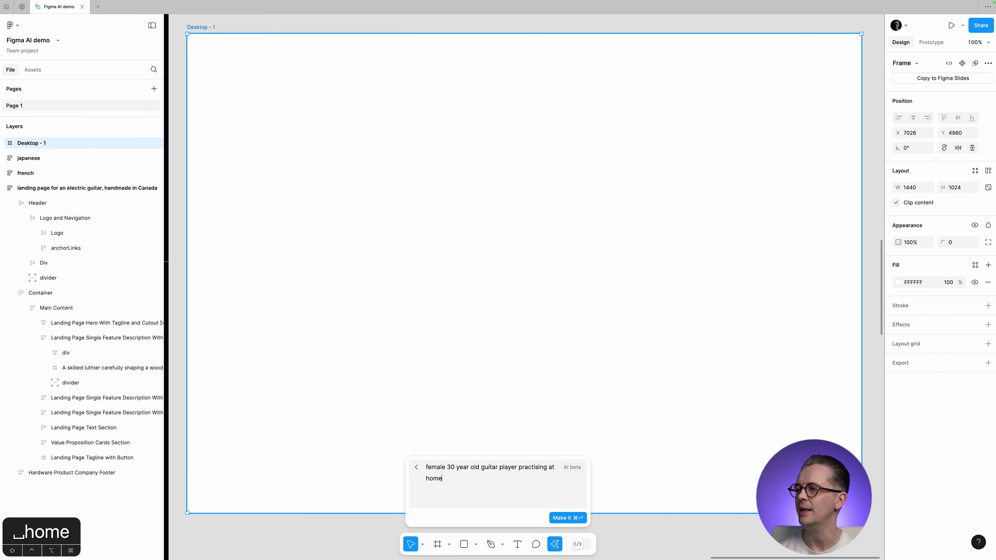
pyautogui.write(' in a modernist lounge room')
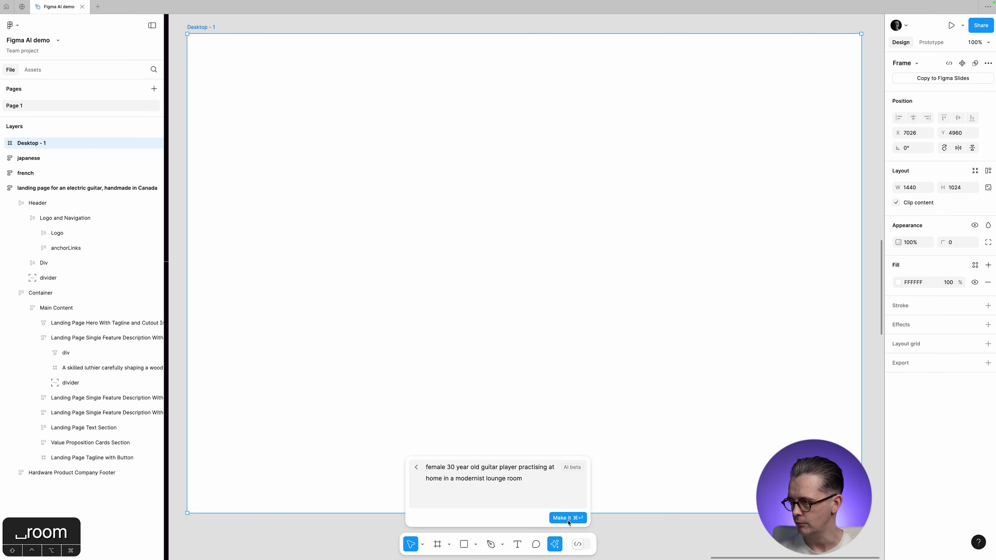
pyautogui.click(569, 521)
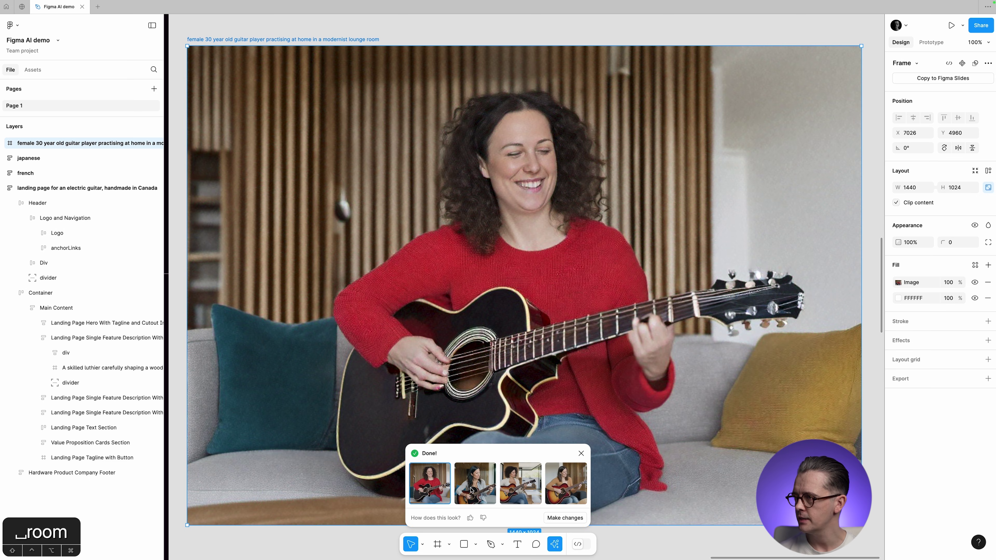
# Preview the second, third and fourth generated images, then return to the curly-haired guitarist.
pyautogui.click(472, 490)
pyautogui.click(512, 492)
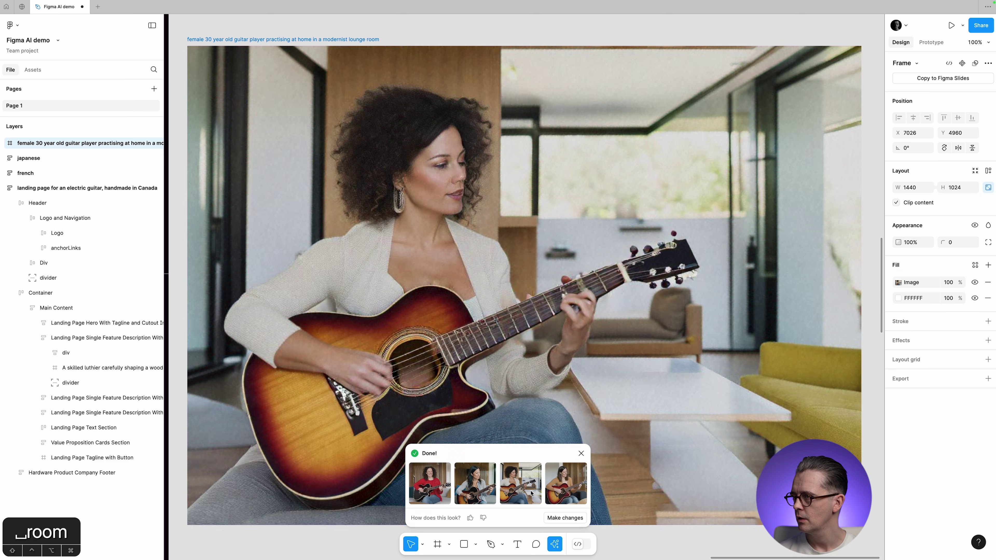
pyautogui.click(561, 492)
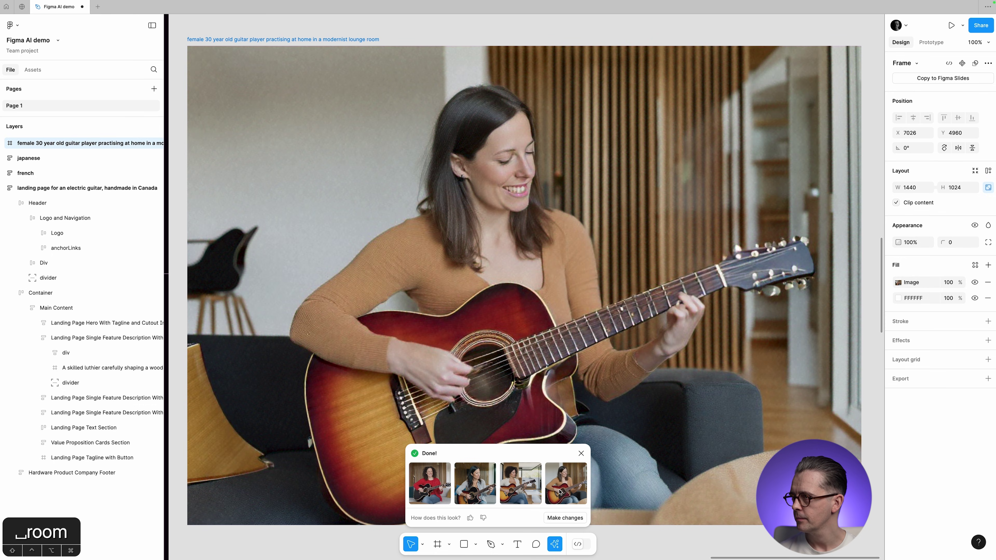
pyautogui.click(526, 491)
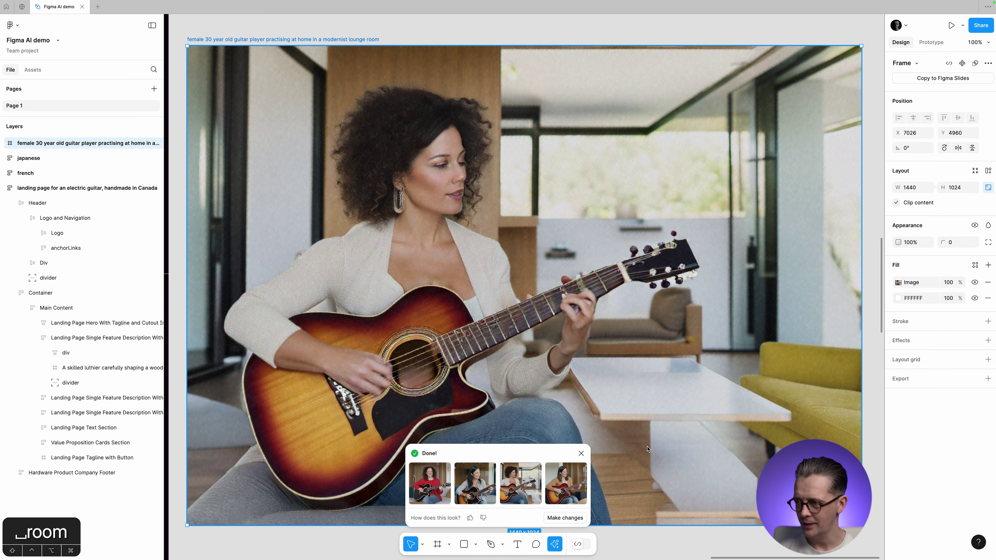
# Zoom out and delete the AI-generated guitar-player image frame from the canvas.
pyautogui.press('super+minus')
pyautogui.hscroll(-2, 647, 449)
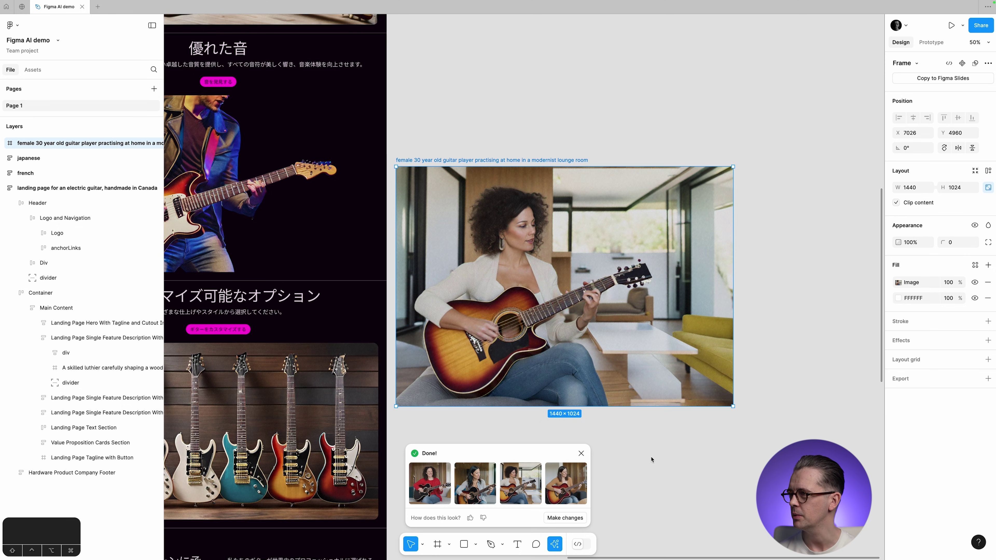
pyautogui.click(651, 460)
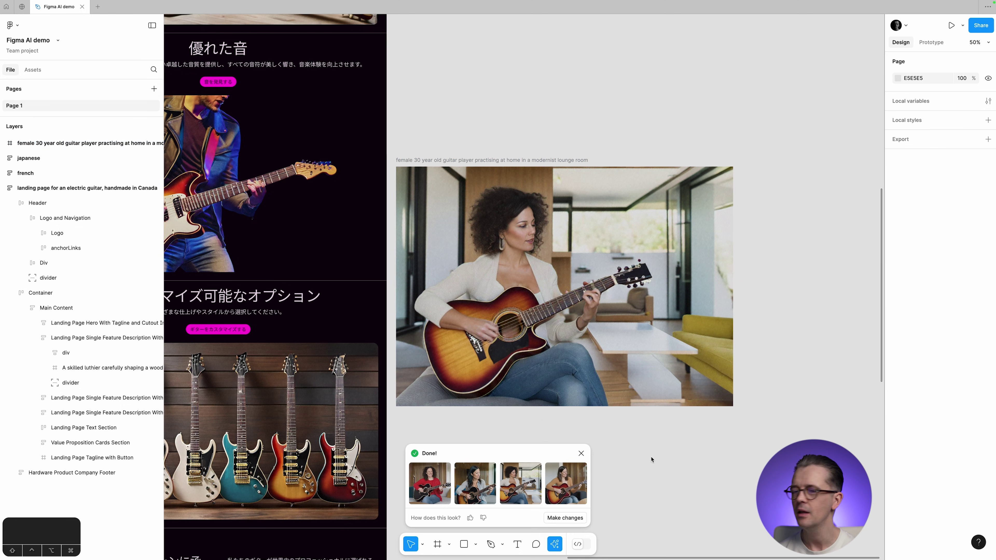
pyautogui.hscroll(-5, 651, 459)
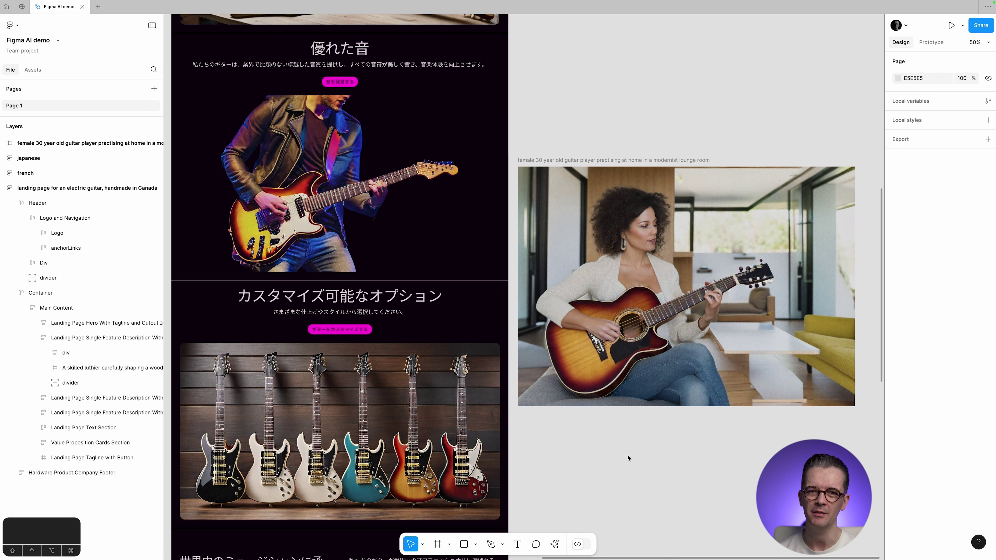
pyautogui.hscroll(-3, 628, 458)
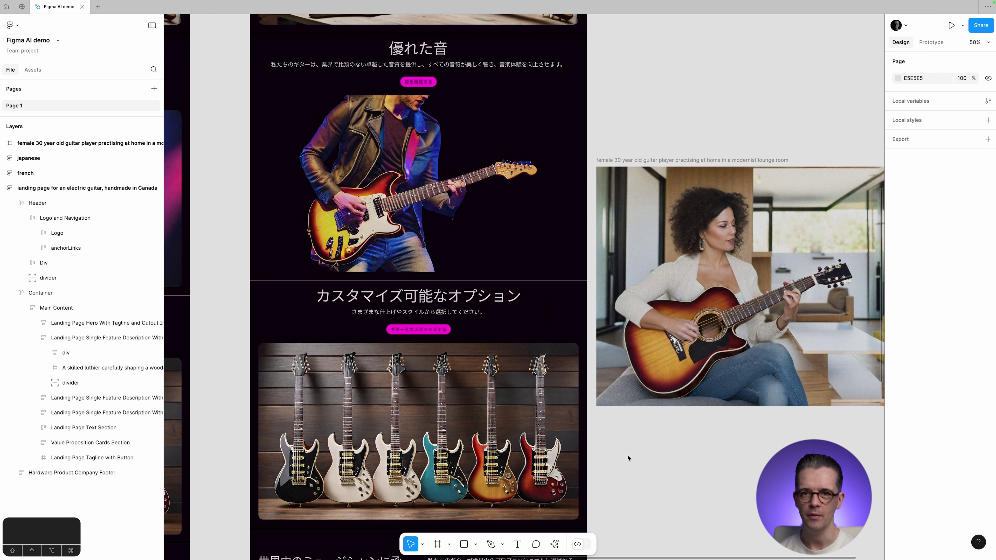
pyautogui.press('-')
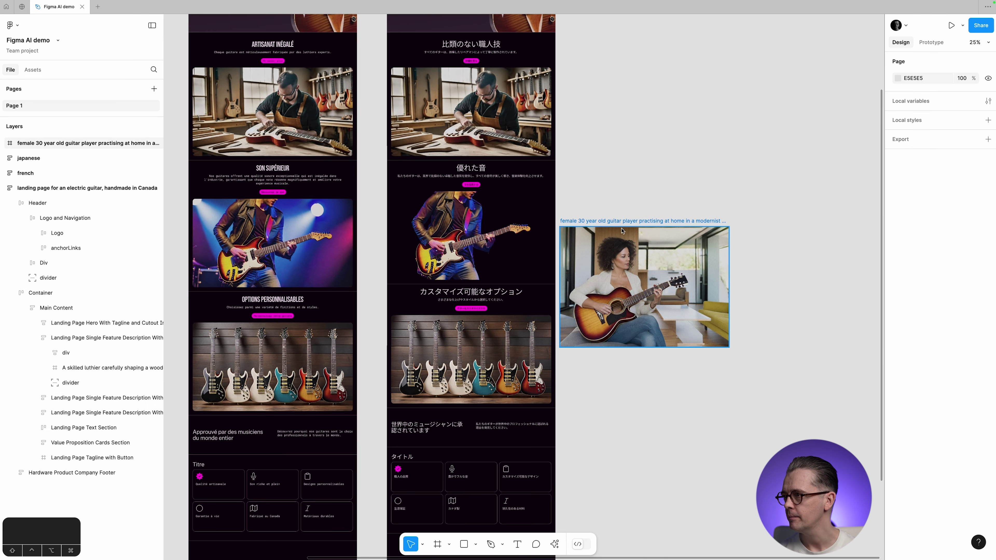
pyautogui.click(610, 221)
pyautogui.press('BackSpace')
pyautogui.scroll(5, 614, 222)
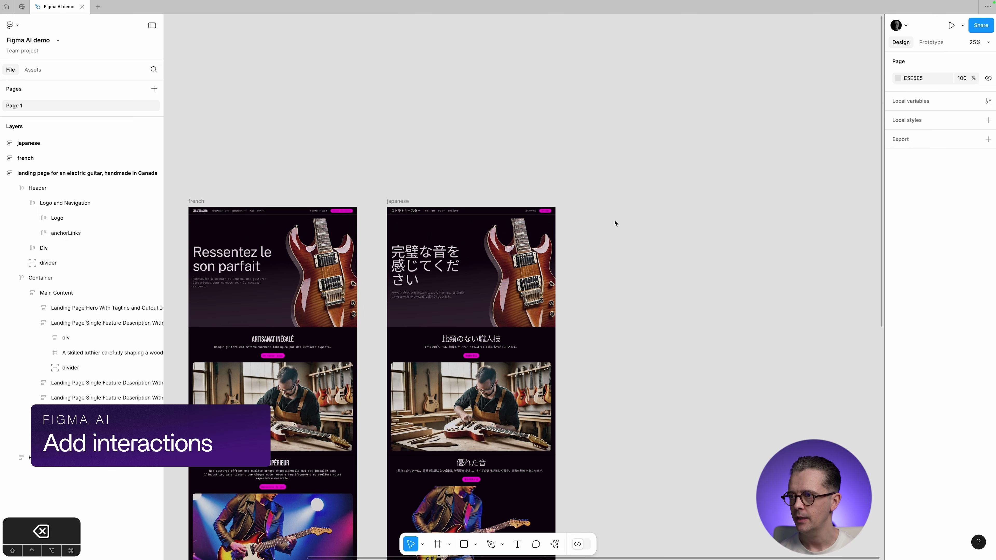
pyautogui.hscroll(-10, 615, 223)
# Duplicate the English landing page to its left as a frame named 'features'.
pyautogui.press('z')
pyautogui.moveTo(322, 175); pyautogui.dragTo(499, 320)
pyautogui.press('space')
pyautogui.moveTo(439, 114); pyautogui.dragTo(577, 136)
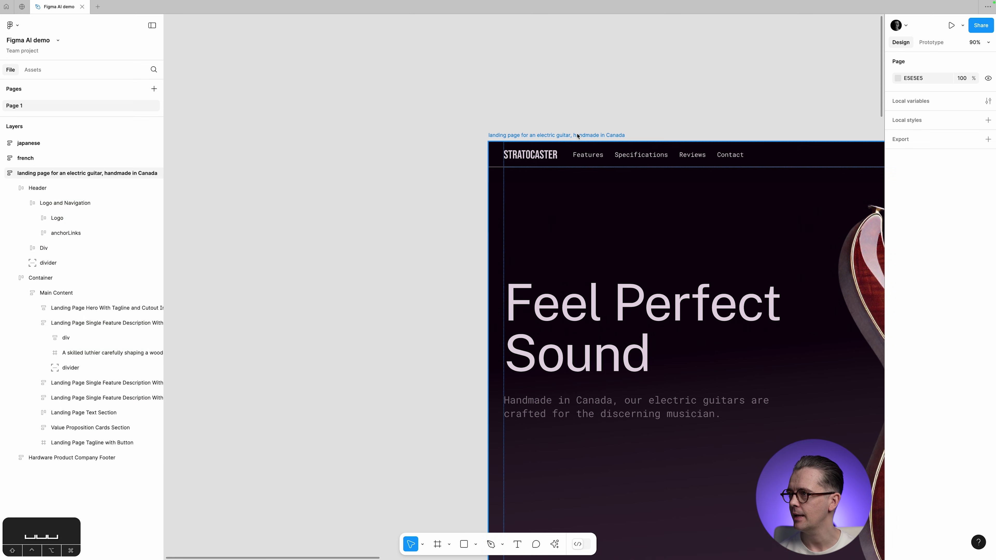
pyautogui.click(577, 136)
pyautogui.press('super+minus')
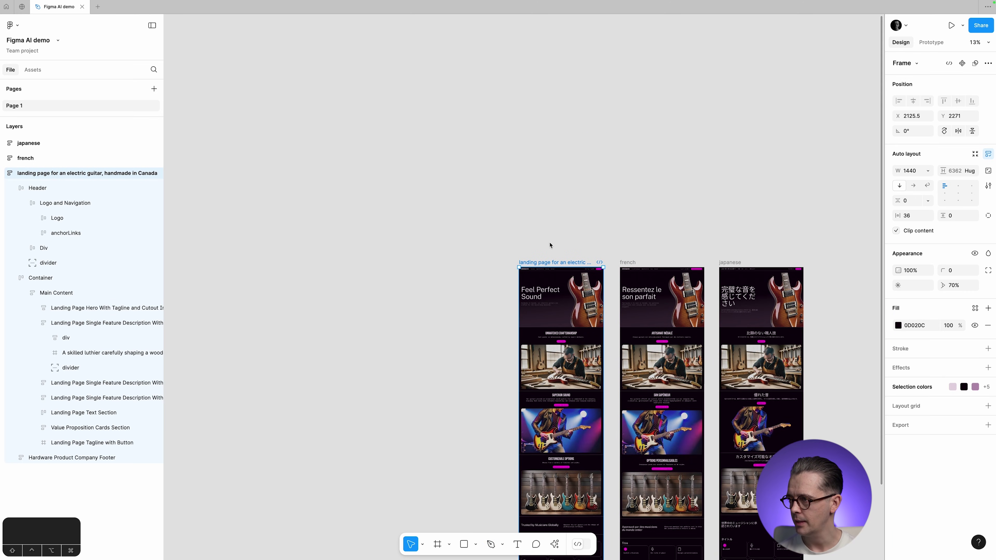
pyautogui.moveTo(543, 263); pyautogui.dragTo(439, 262)
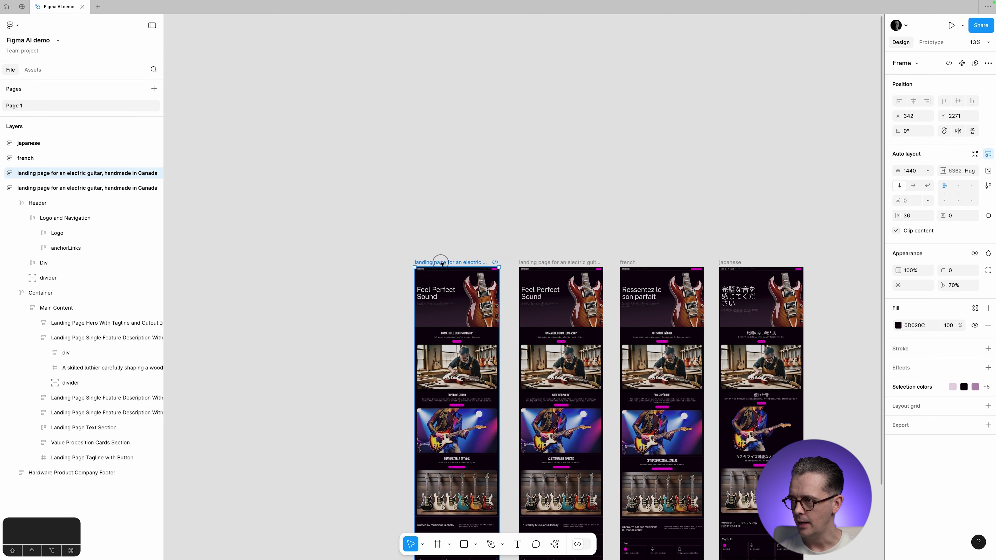
pyautogui.doubleClick(440, 262)
pyautogui.write('features')
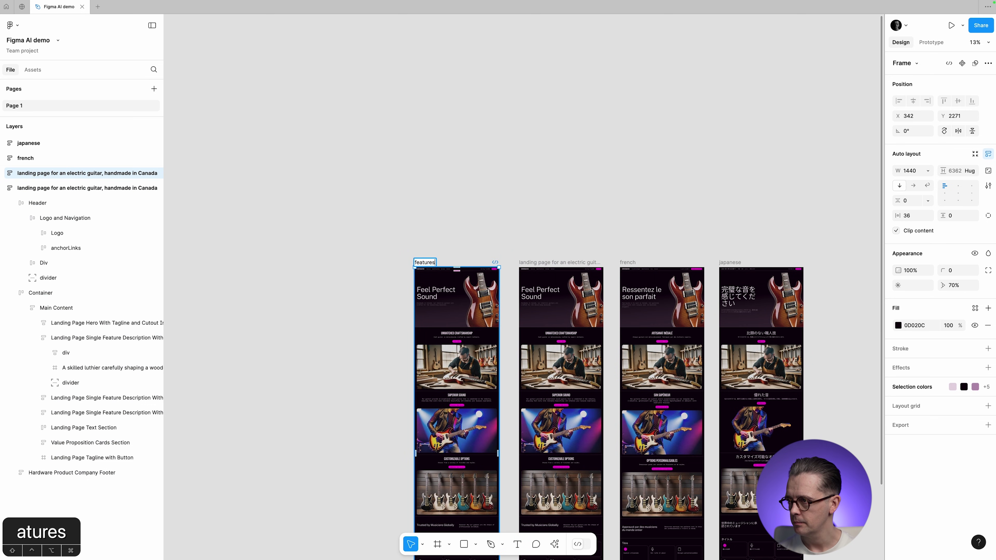
pyautogui.press('Return')
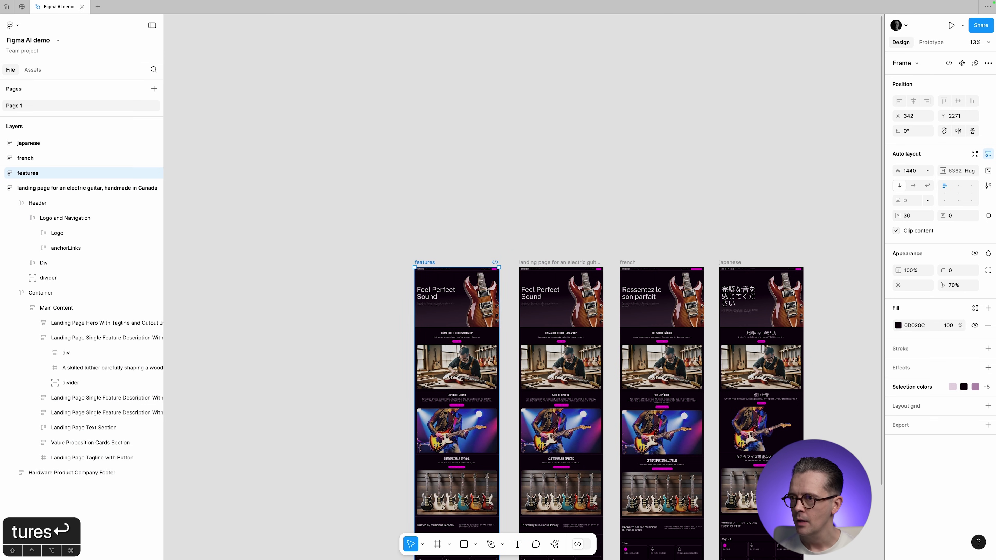
# Change the features frame's hero heading to 'Features'.
pyautogui.hscroll(-1, 616, 410)
pyautogui.click(38, 188)
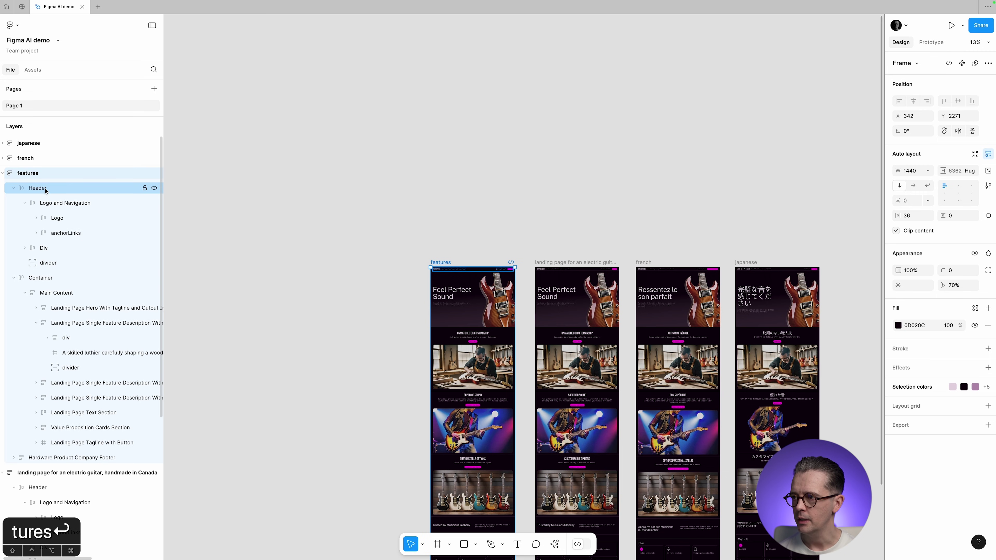
pyautogui.click(68, 249)
pyautogui.click(25, 248)
pyautogui.click(74, 277)
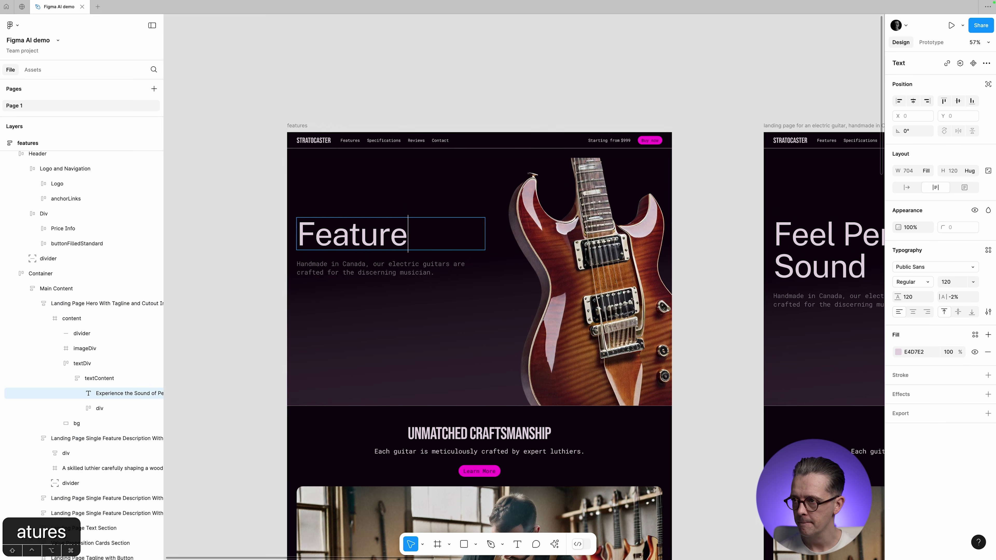
pyautogui.write('s')
pyautogui.press('Escape')
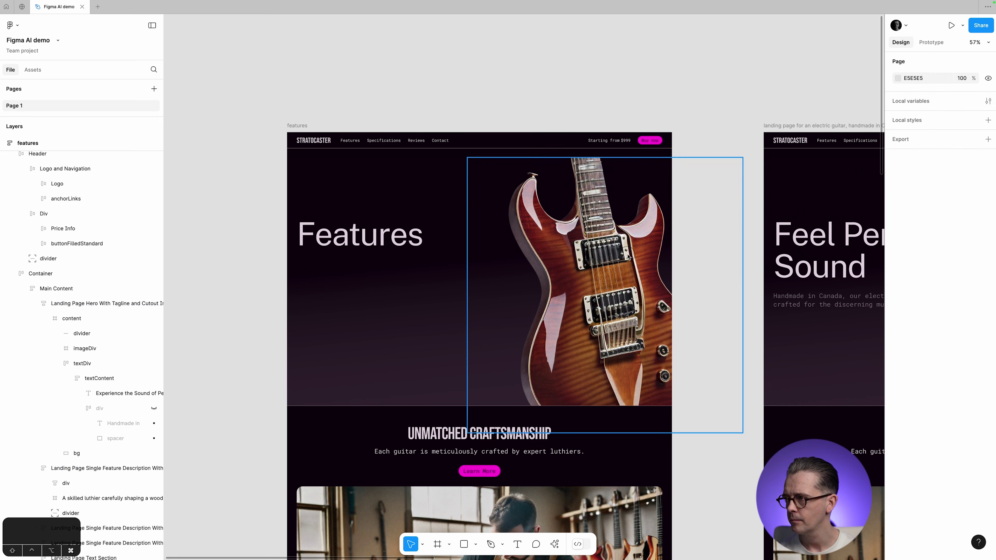
# Hide the first Single Feature section and zoom in on the top of the features frame.
pyautogui.click(142, 439)
pyautogui.click(154, 318)
pyautogui.scroll(-5, 294, 138)
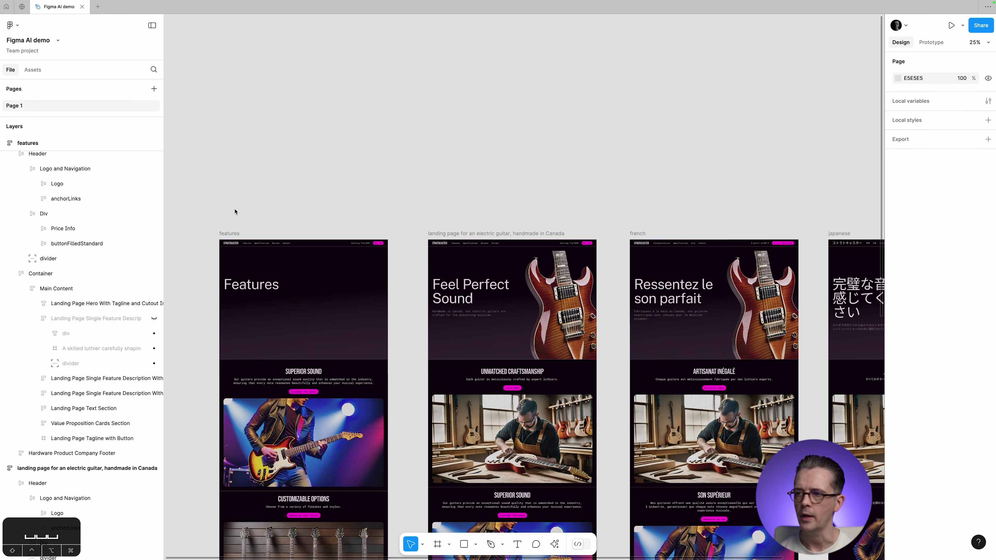
pyautogui.press('z')
pyautogui.moveTo(206, 211); pyautogui.dragTo(524, 457)
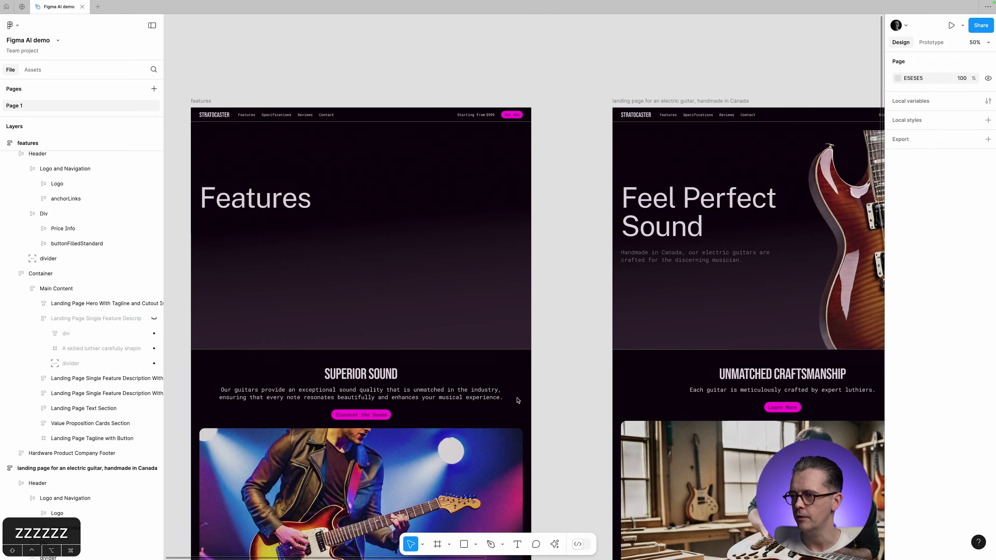
# Rename the English landing page frame to 'home', then select the features and home frames together.
pyautogui.click(633, 101)
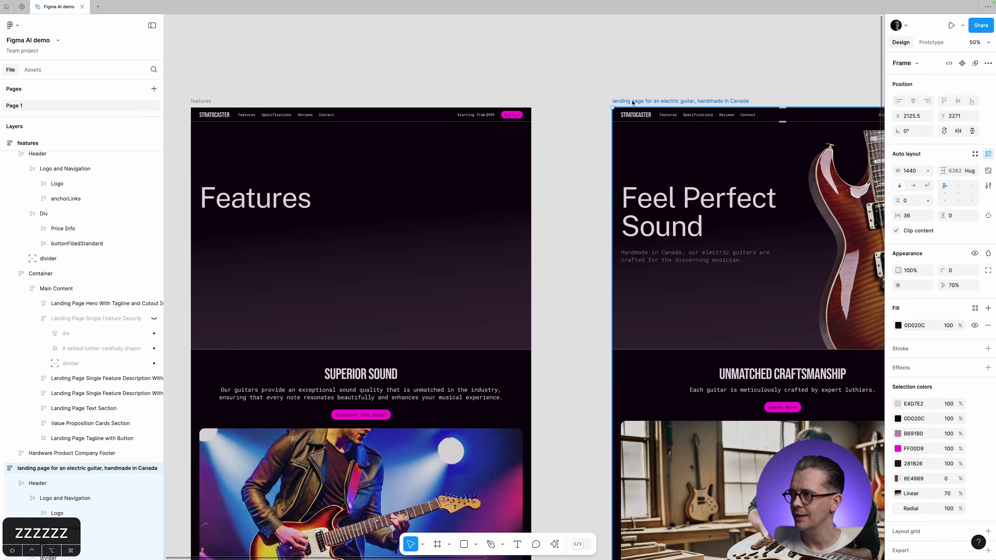
pyautogui.doubleClick(636, 102)
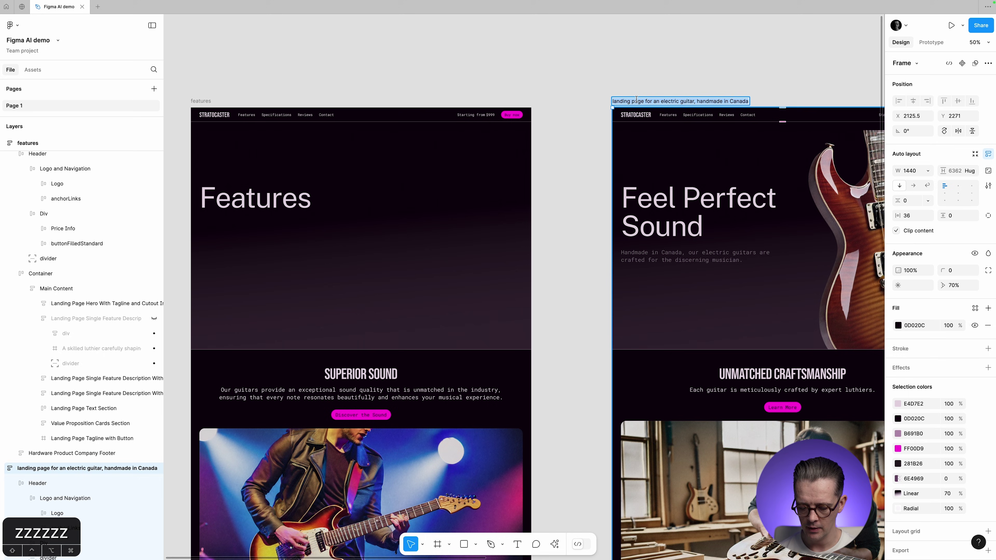
pyautogui.write('home')
pyautogui.press('Return')
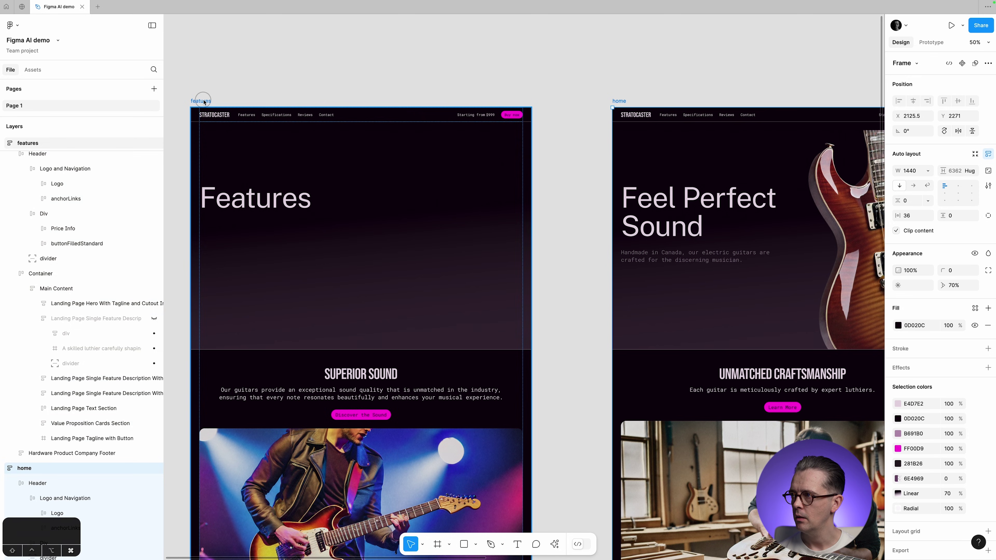
pyautogui.click(204, 101)
pyautogui.keyDown('shift'); pyautogui.click(625, 102); pyautogui.keyUp('shift')
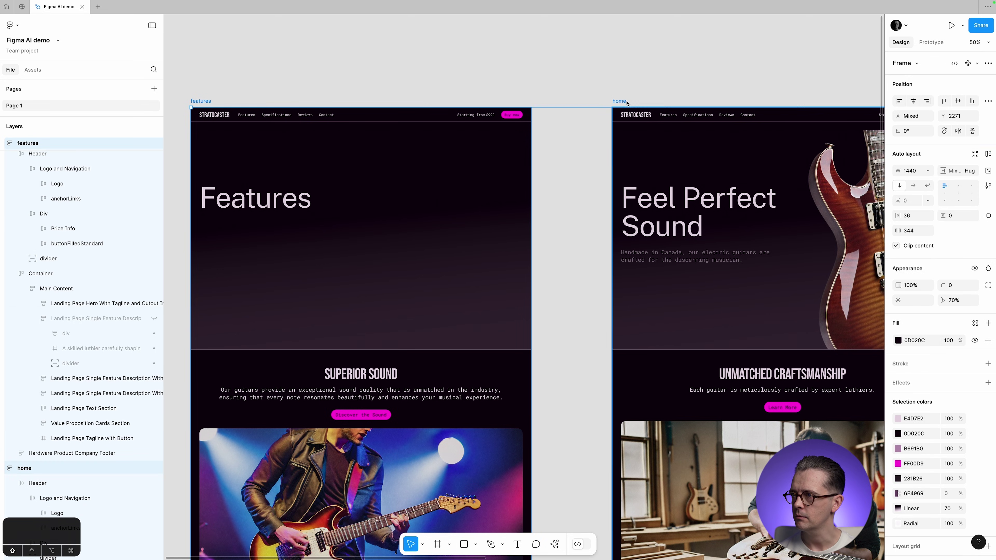
# Run the AI 'Add interactions' action on the selected features and home frames.
pyautogui.press('super+k')
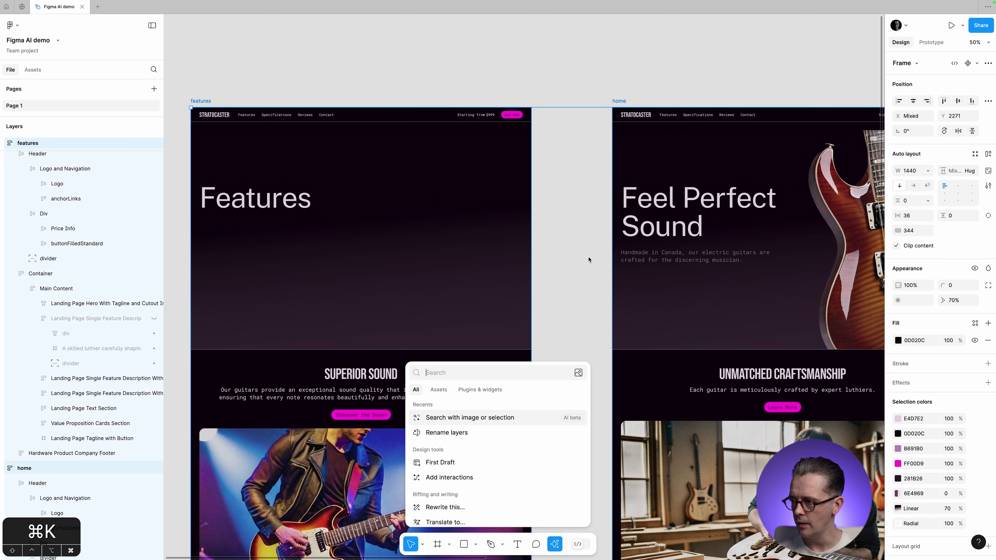
pyautogui.write('add in')
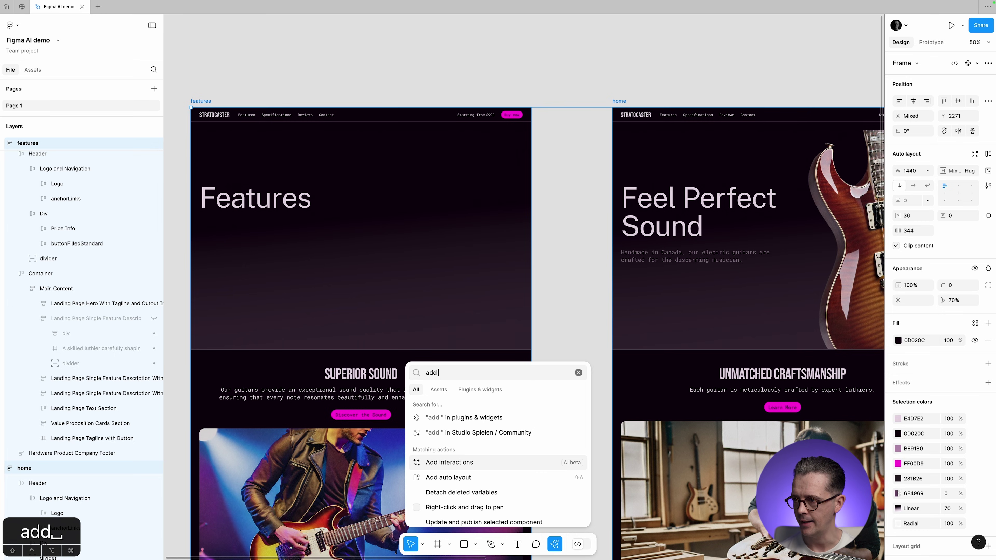
pyautogui.click(522, 463)
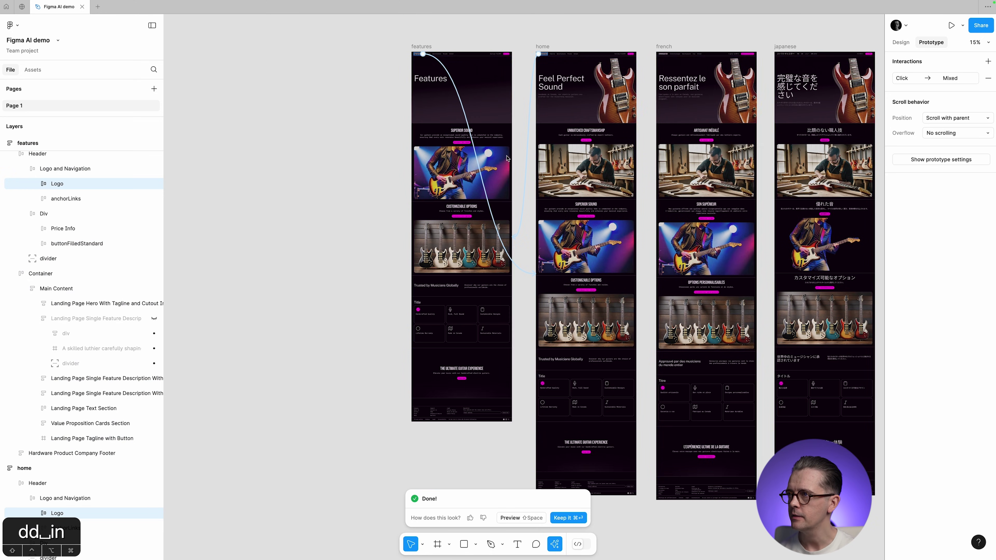
# Review the new links: the features logo navigates to home, and the home logo links to features.
pyautogui.click(409, 45)
pyautogui.press('super+z')
pyautogui.press('super+z')
pyautogui.press('super+z')
pyautogui.press('super+z')
pyautogui.press('super+z')
pyautogui.press('super+z')
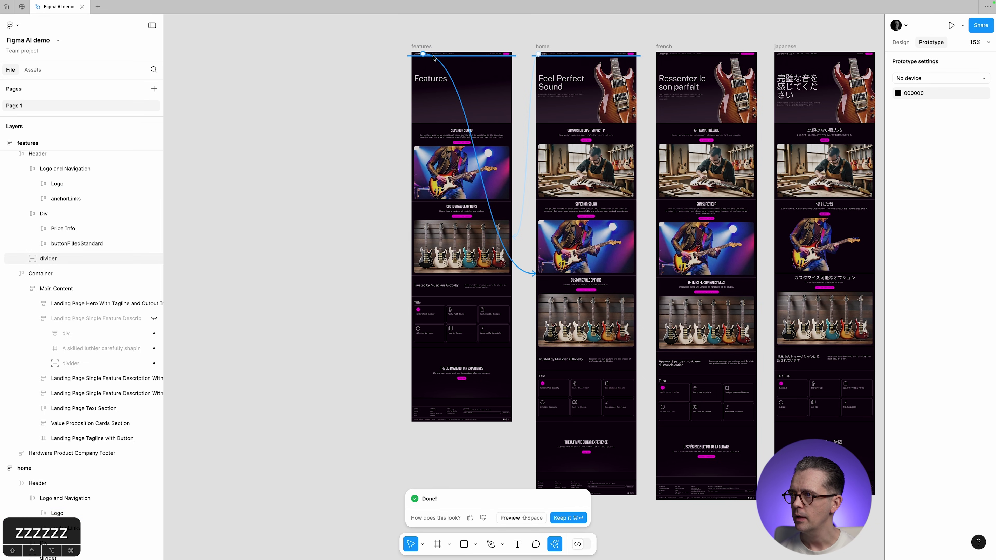
pyautogui.click(414, 51)
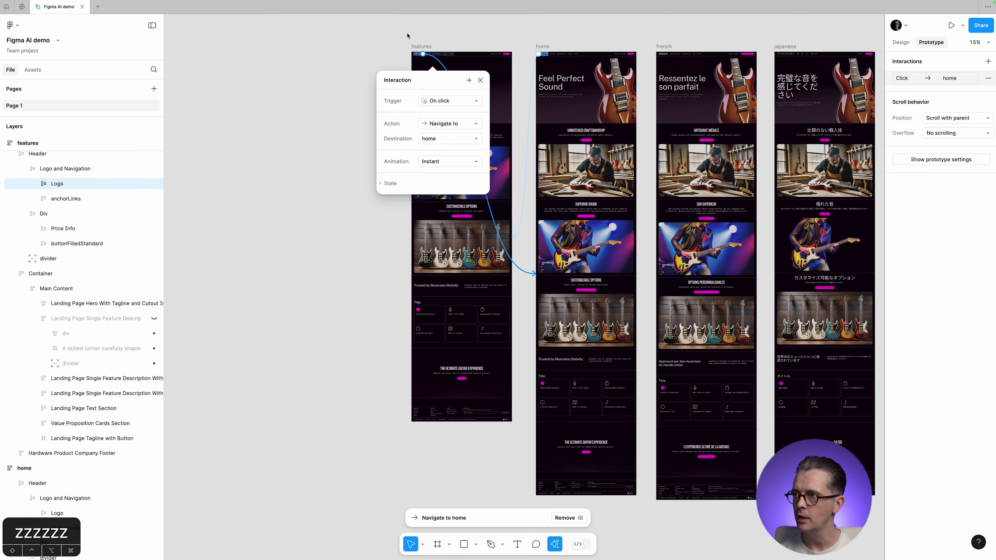
pyautogui.moveTo(398, 32); pyautogui.dragTo(464, 88)
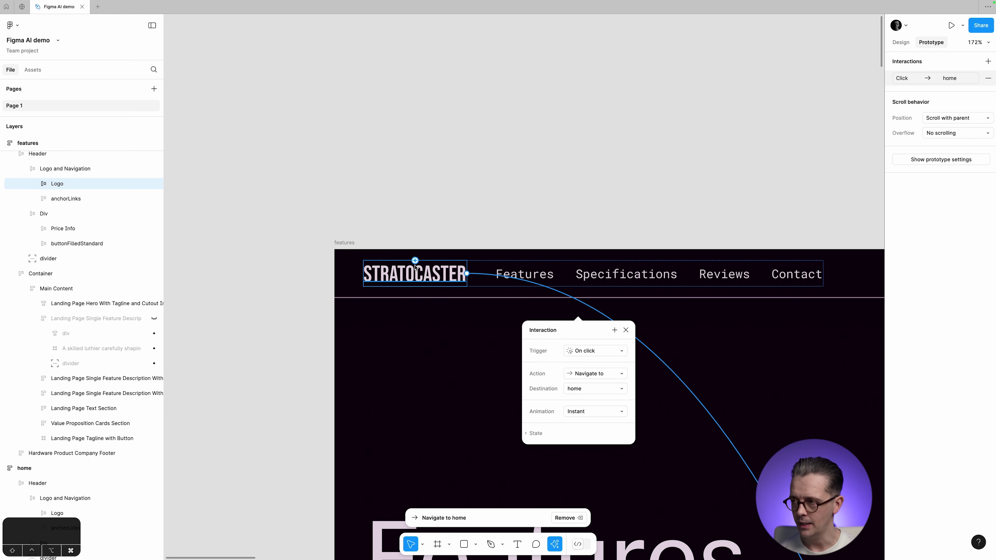
pyautogui.hotkey('shift', '1')
pyautogui.click(542, 214)
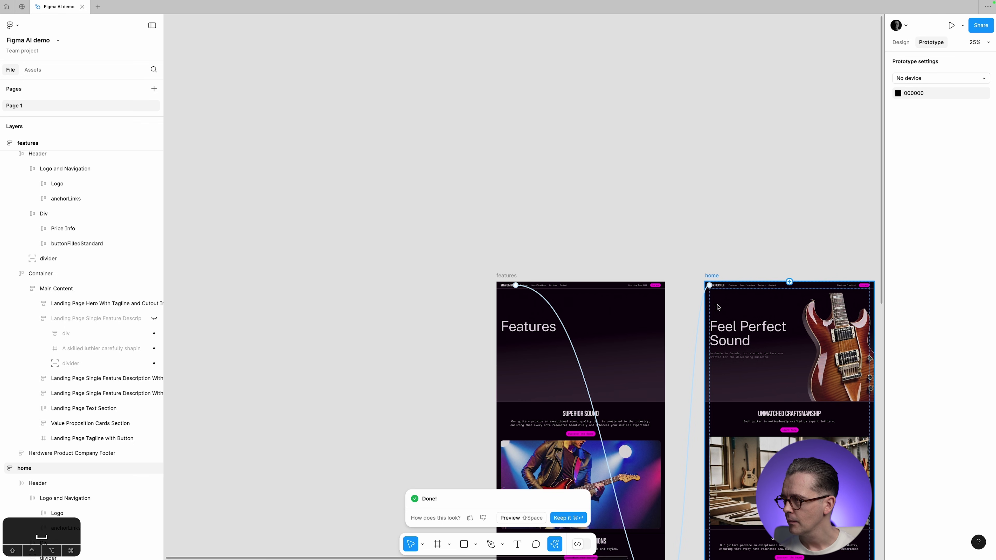
pyautogui.click(696, 312)
pyautogui.hscroll(5, 618, 204)
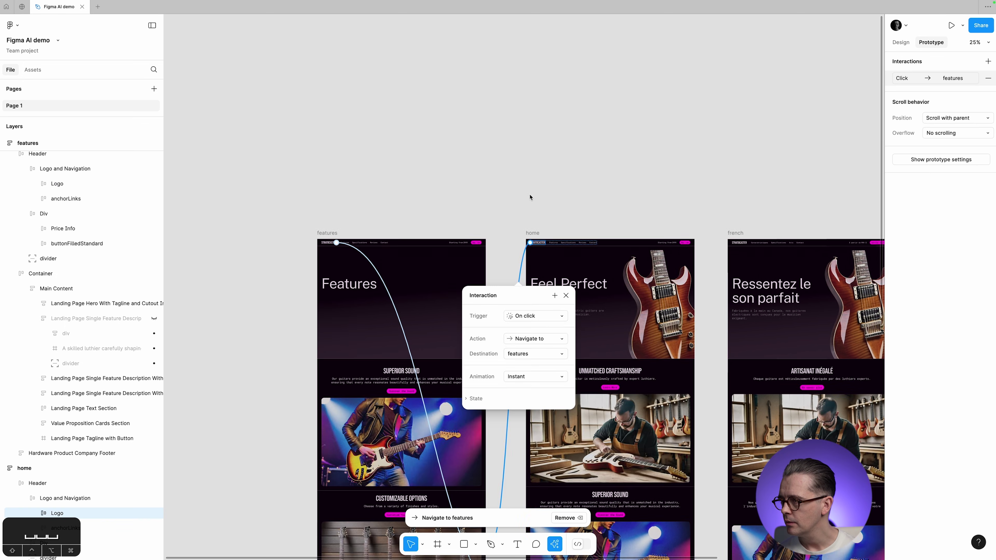
pyautogui.press('z')
pyautogui.moveTo(502, 212); pyautogui.dragTo(623, 290)
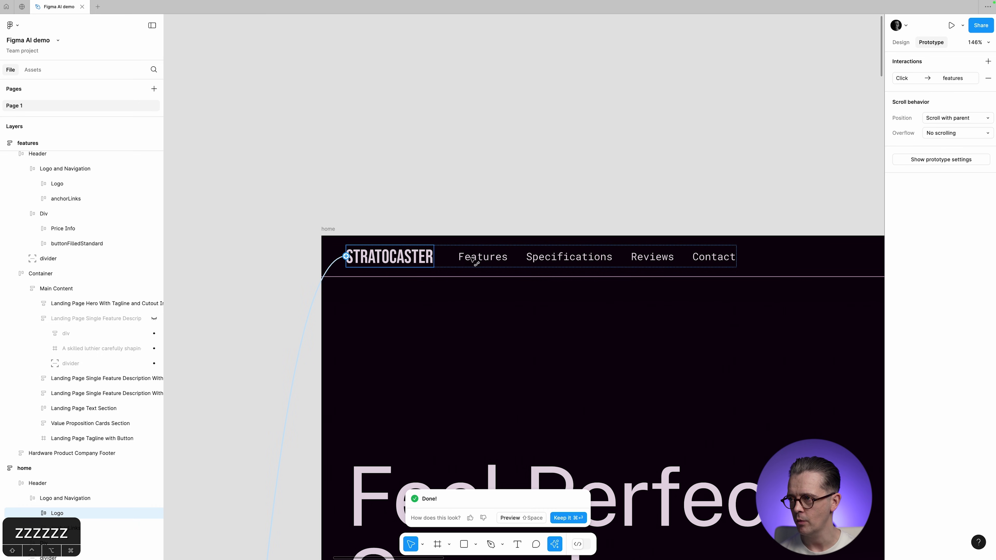
pyautogui.click(478, 259)
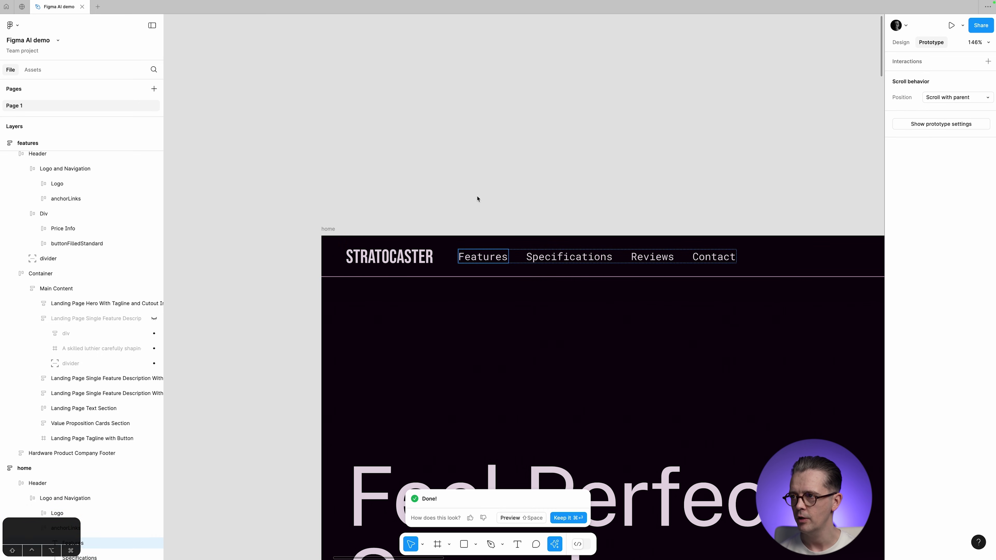
pyautogui.click(475, 184)
pyautogui.press('super+minus')
pyautogui.press('super+minus')
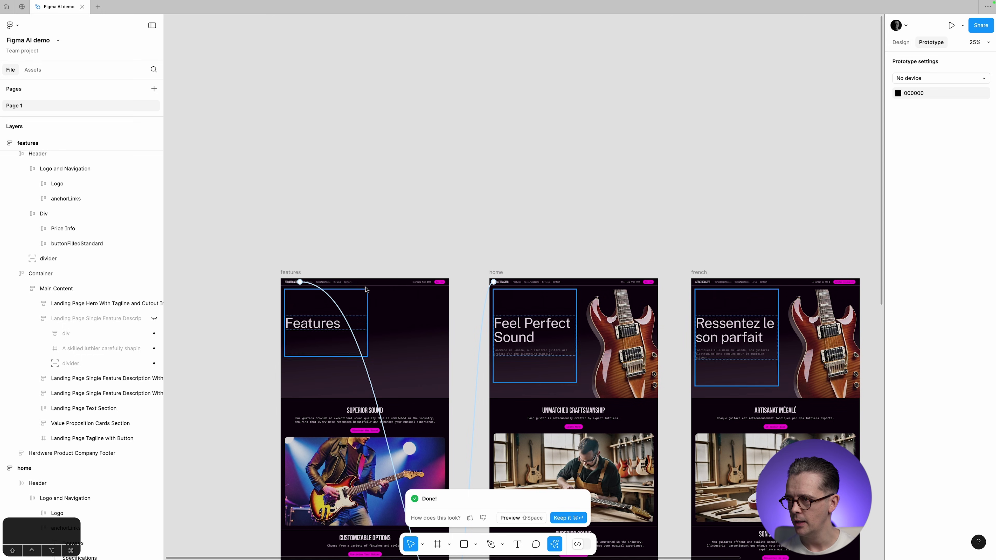
# Delete the home logo's link to features and rename the features frame to 'Features'.
pyautogui.click(487, 303)
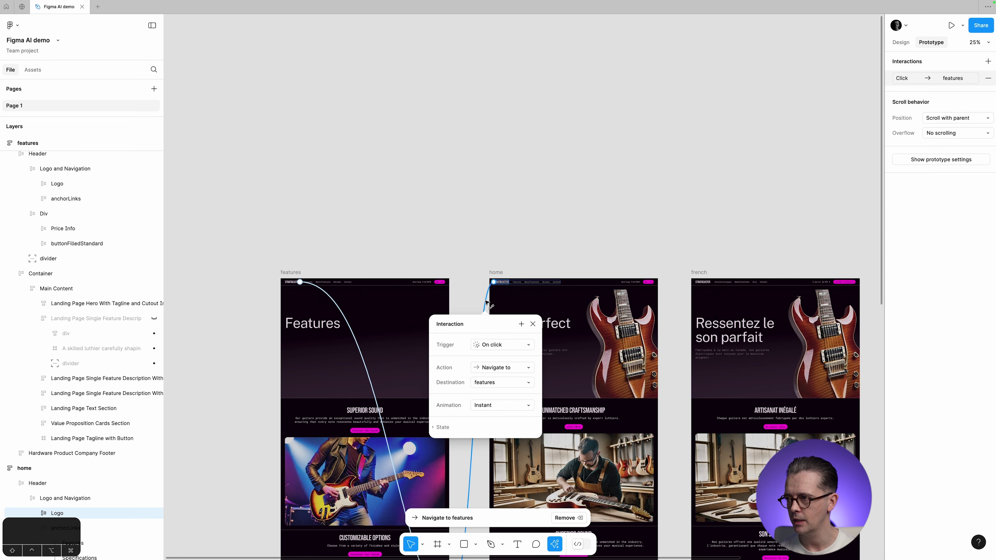
pyautogui.press('BackSpace')
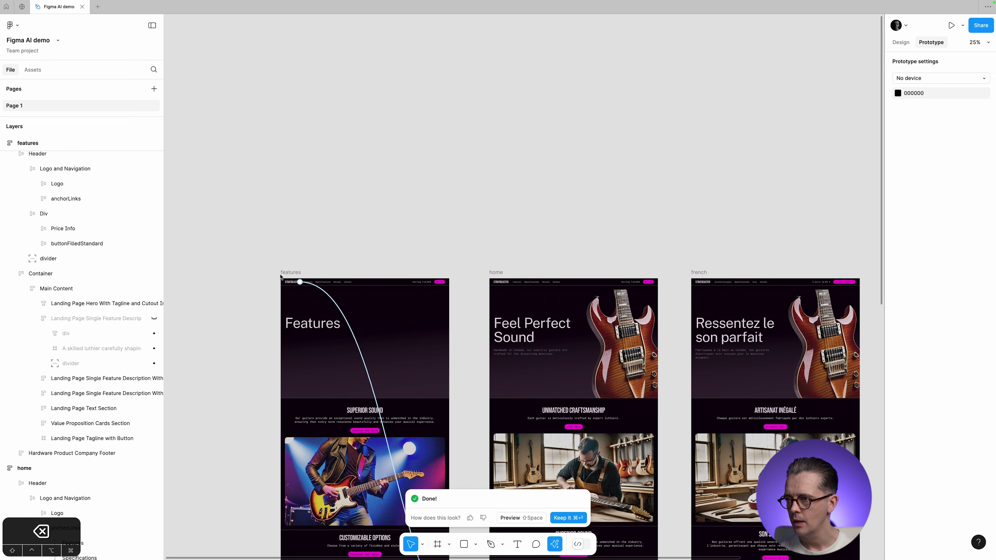
pyautogui.click(281, 276)
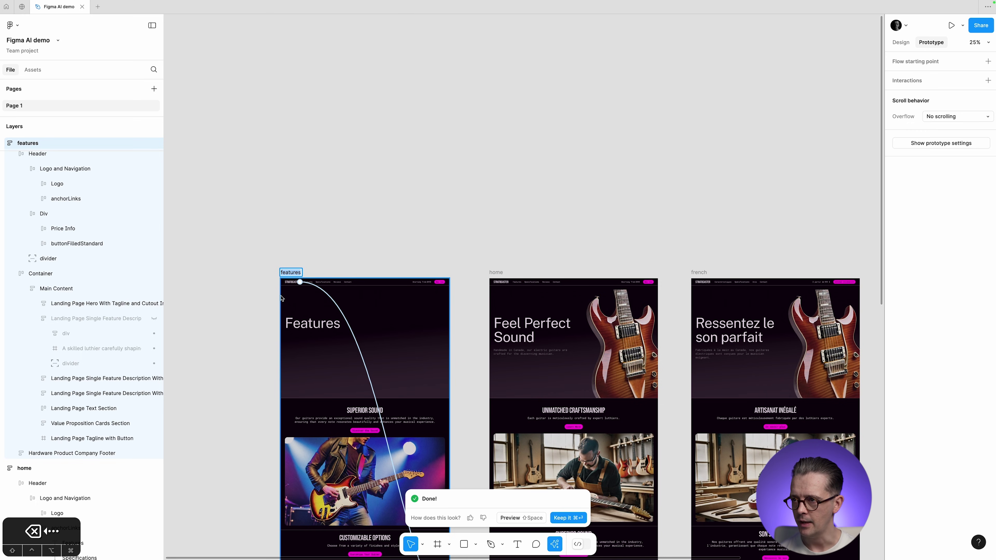
pyautogui.write('Features')
pyautogui.click(521, 267)
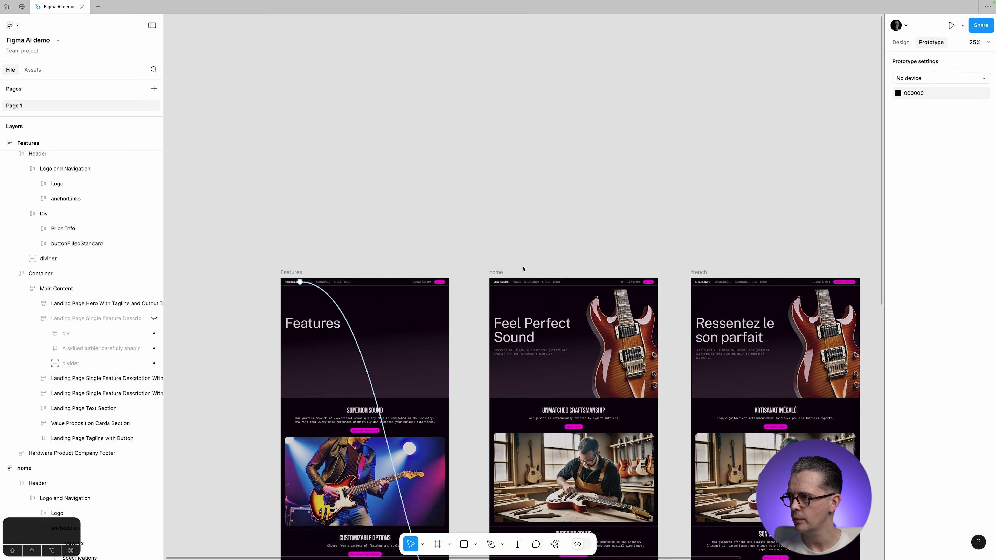
# Duplicate the Features frame and retitle the copy's hero heading 'Specifications'.
pyautogui.press('super+d')
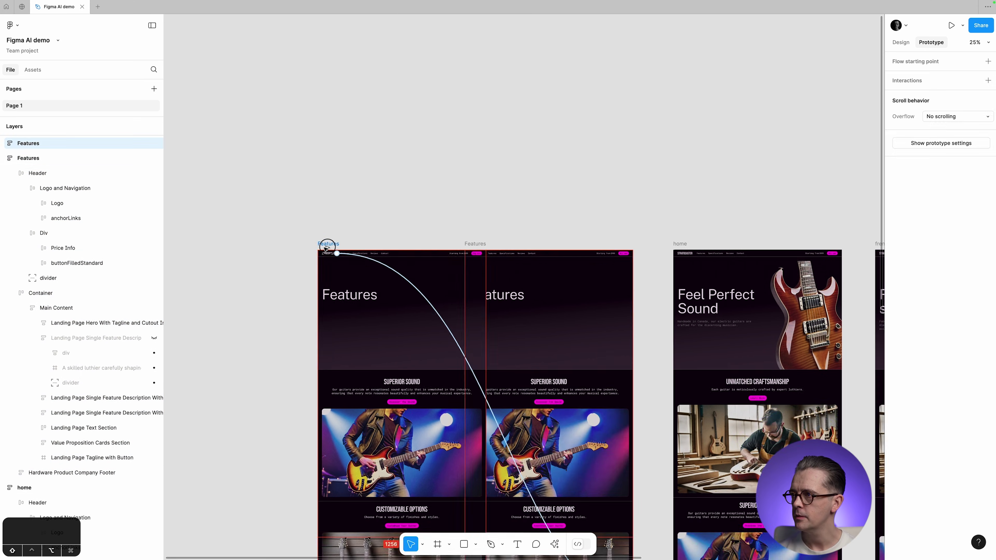
pyautogui.hotkey('shift', '2')
pyautogui.doubleClick(314, 275)
pyautogui.write('Specifications')
pyautogui.press('Escape')
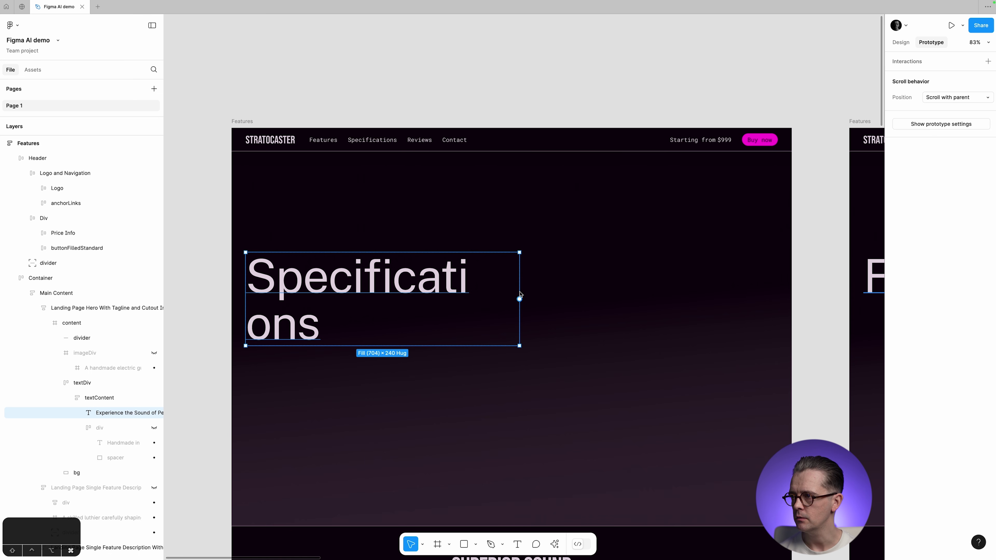
pyautogui.press('Escape')
# Select Specifications with home and check that the Features nav link navigates to Features.
pyautogui.hotkey('shift', '1')
pyautogui.keyDown('shift'); pyautogui.click(681, 259); pyautogui.keyUp('shift')
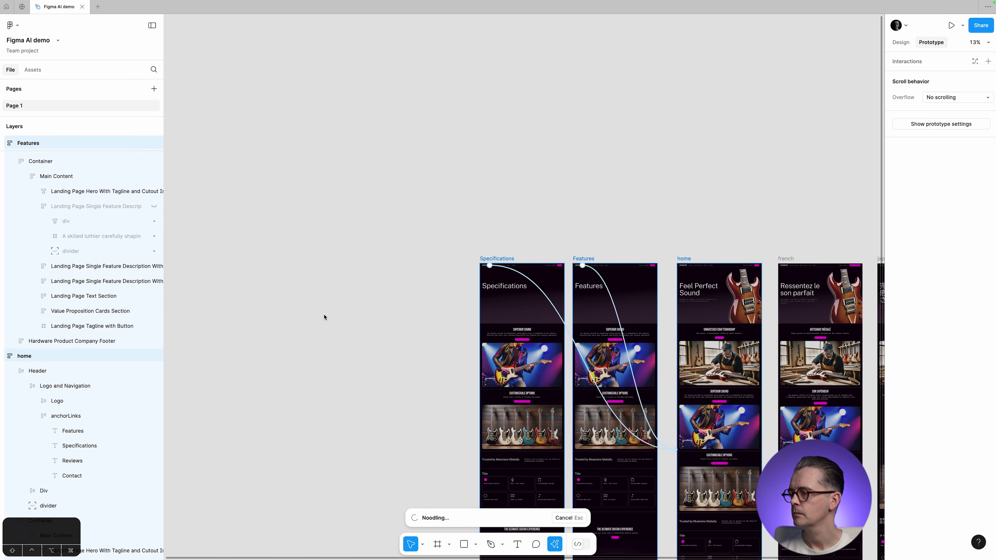
pyautogui.press('z')
pyautogui.press('z')
pyautogui.press('z')
pyautogui.press('z')
pyautogui.press('z')
pyautogui.press('z')
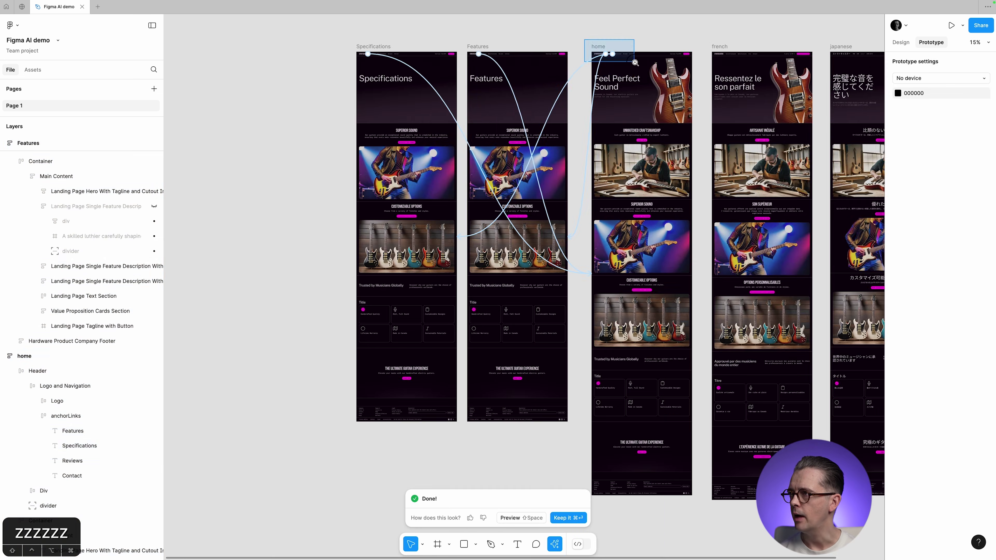
pyautogui.click(606, 54)
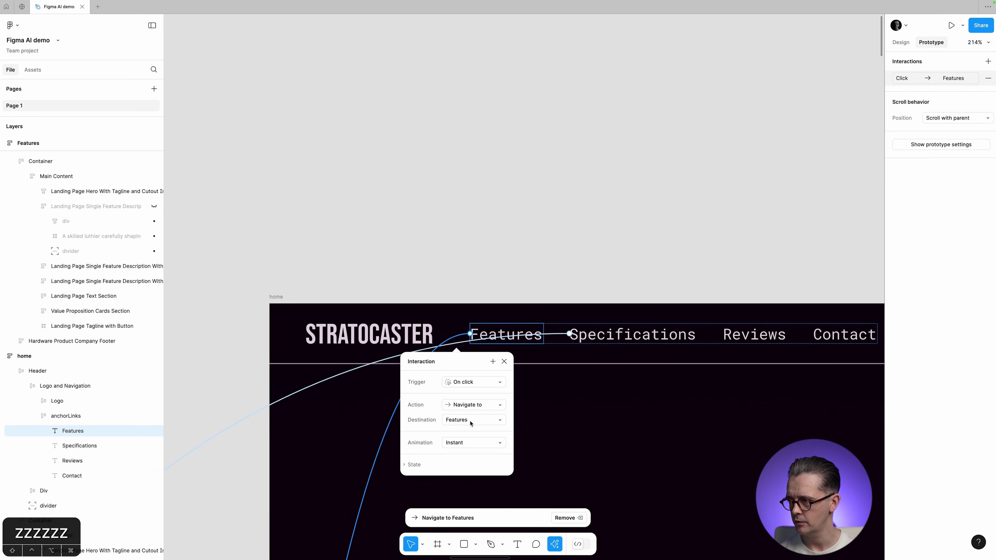
pyautogui.click(602, 343)
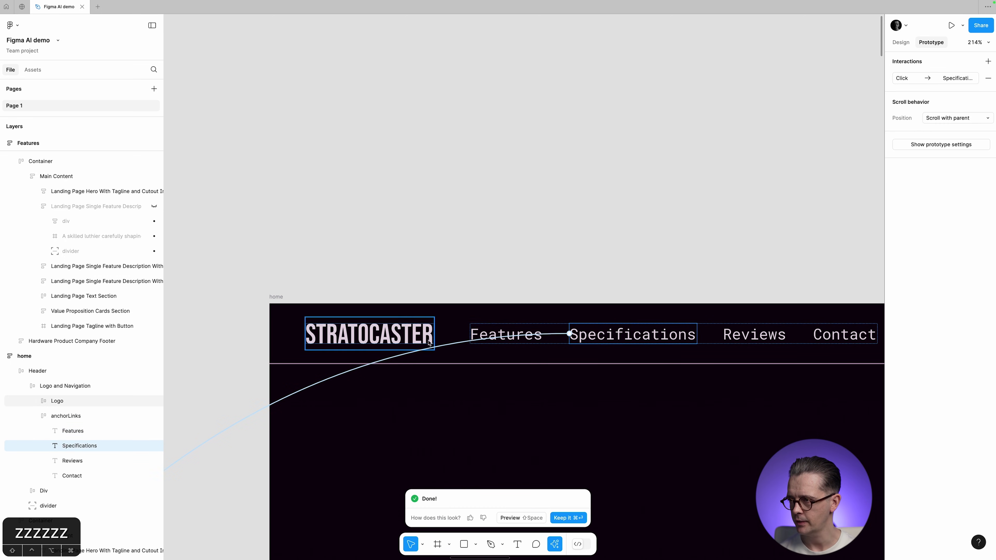
pyautogui.click(383, 361)
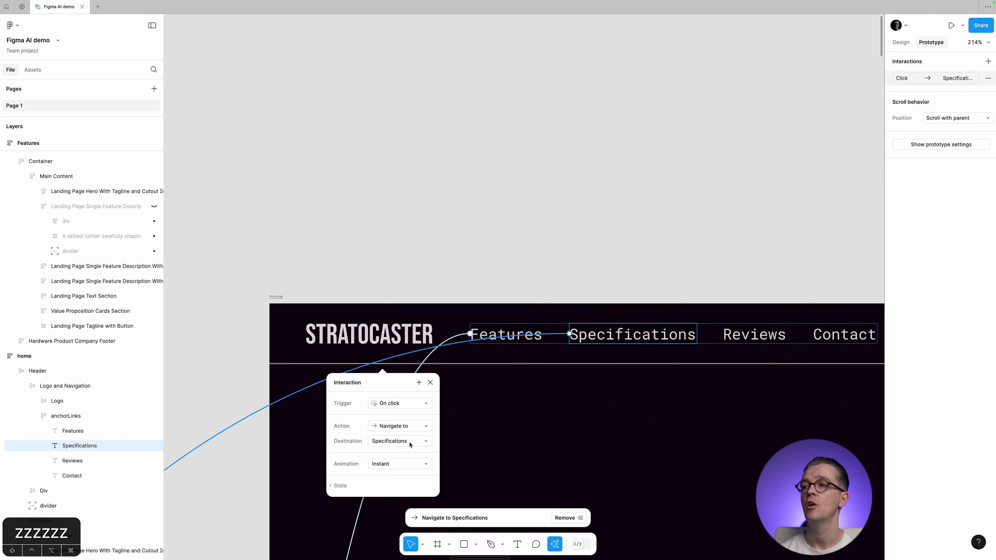
pyautogui.click(526, 254)
pyautogui.scroll(-2, 529, 255)
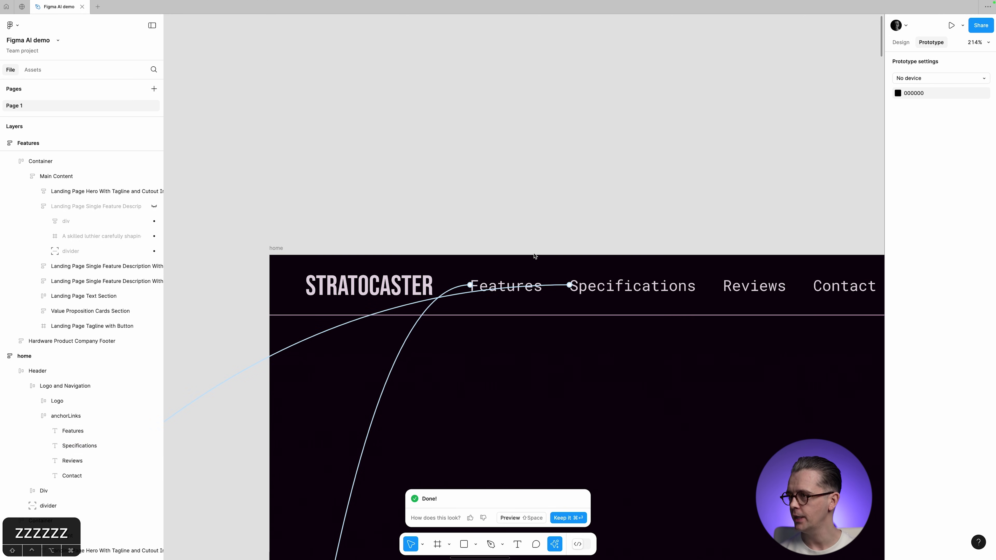